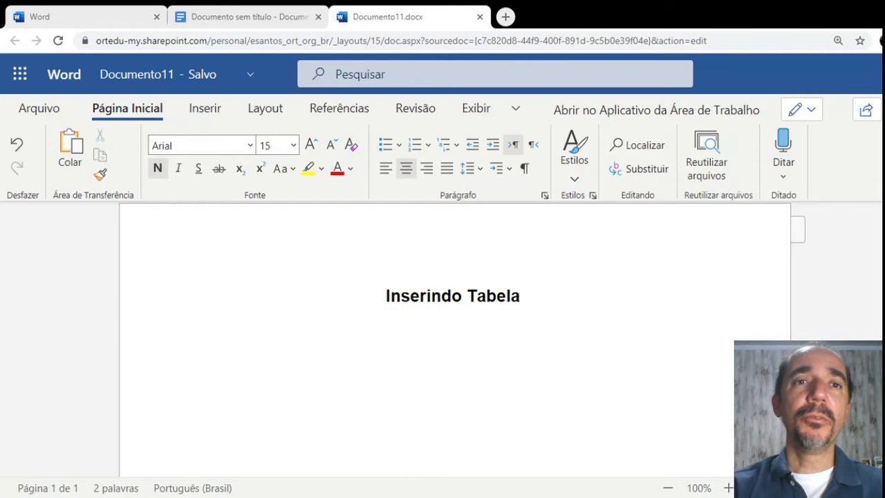
Switch to the untitled Google Docs document ('Documento sem título') showing the 'Inserindo Tabela' heading
left_click(272, 20)
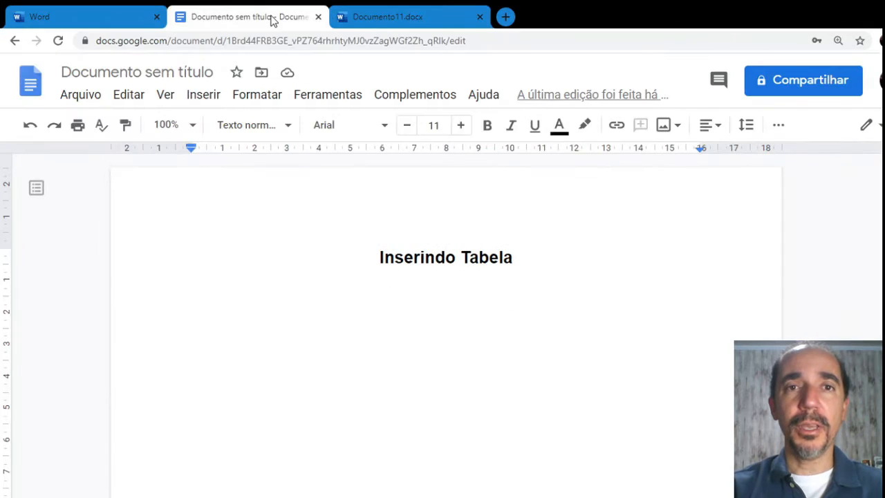
Flip between the Google Docs and Documento11 tabs, ending on the Documento11.docx Word tab
left_click(417, 14)
left_click(224, 10)
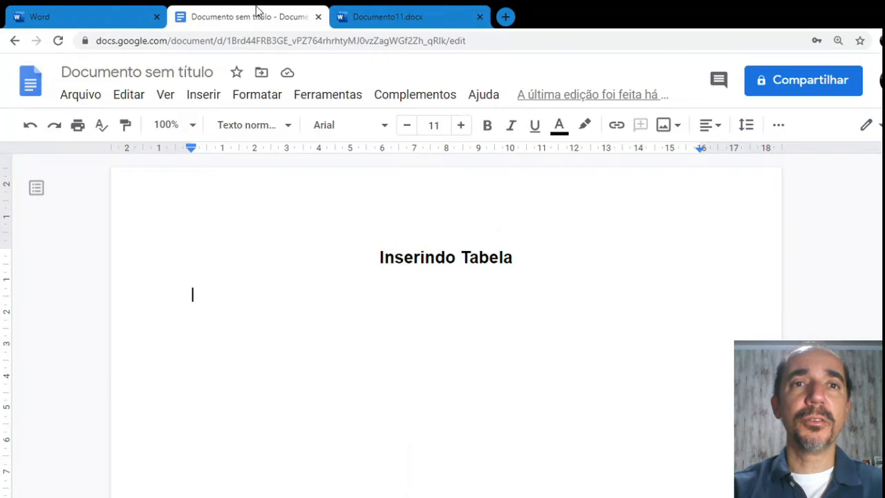
left_click(374, 12)
left_click(264, 21)
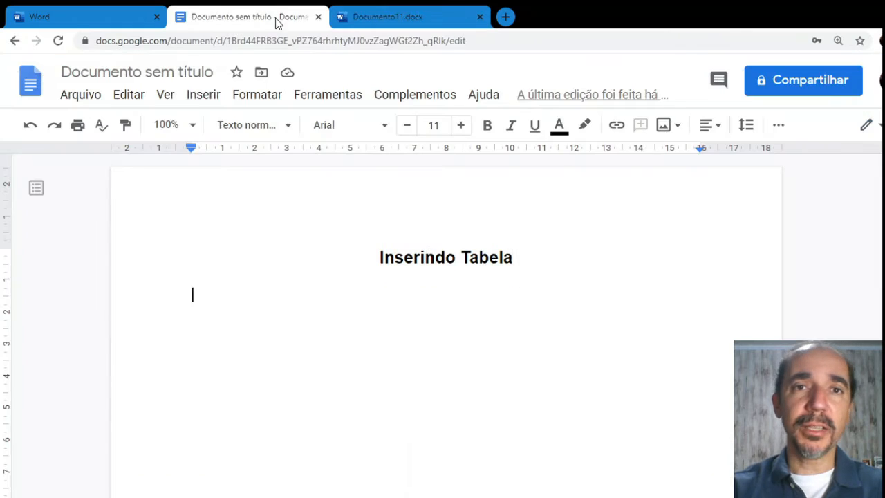
left_click(371, 18)
left_click(247, 12)
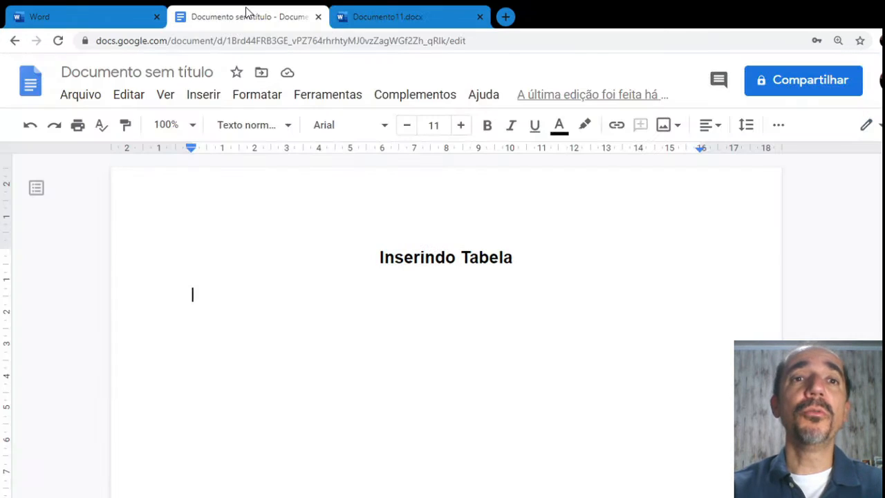
left_click(358, 14)
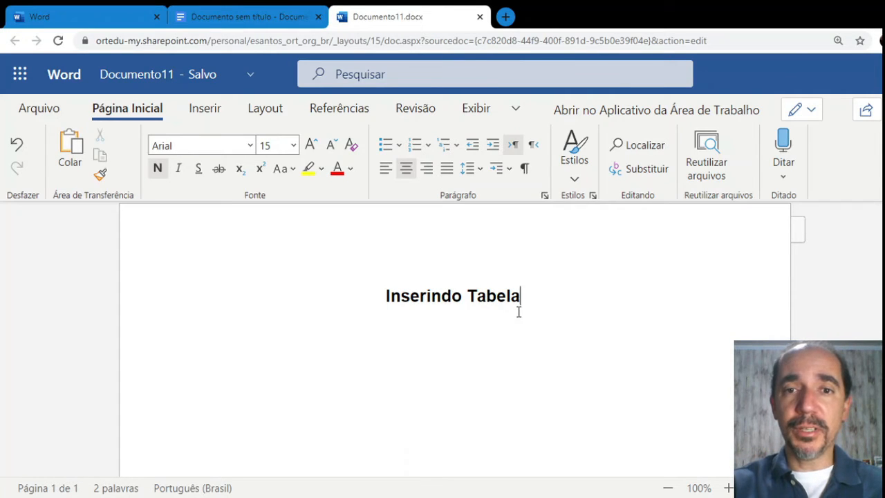
Add an empty line below 'Inserindo Tabela', show Inserir, and try the simplified ribbon
key("Return")
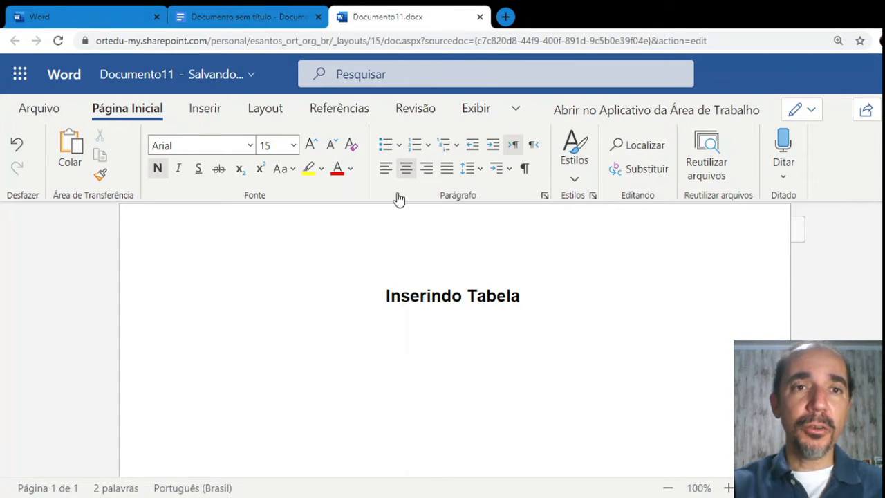
left_click(207, 113)
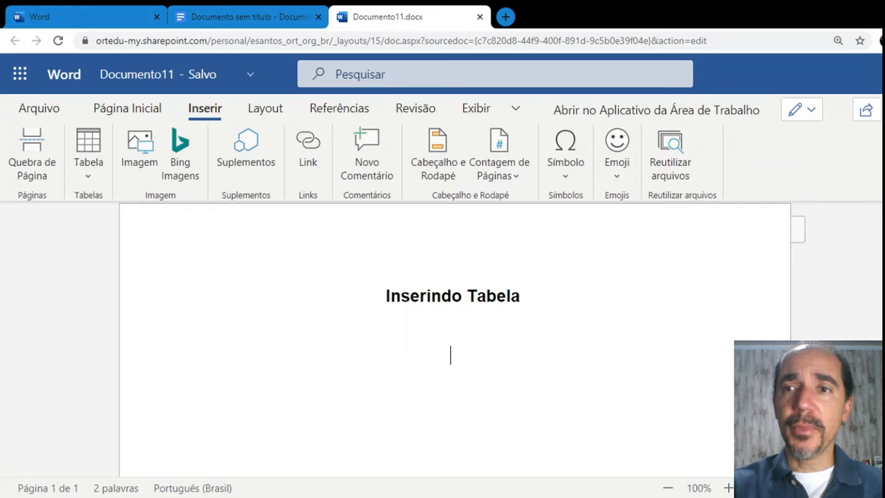
key("ctrl+F1")
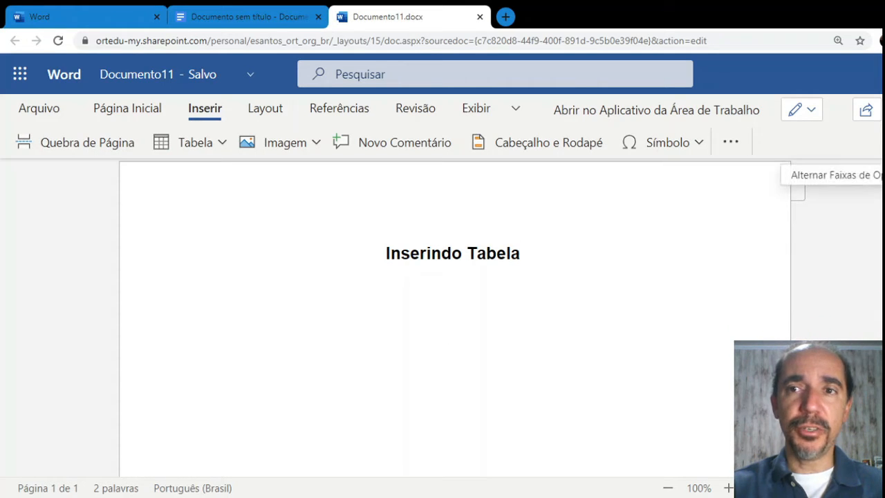
left_click(882, 146)
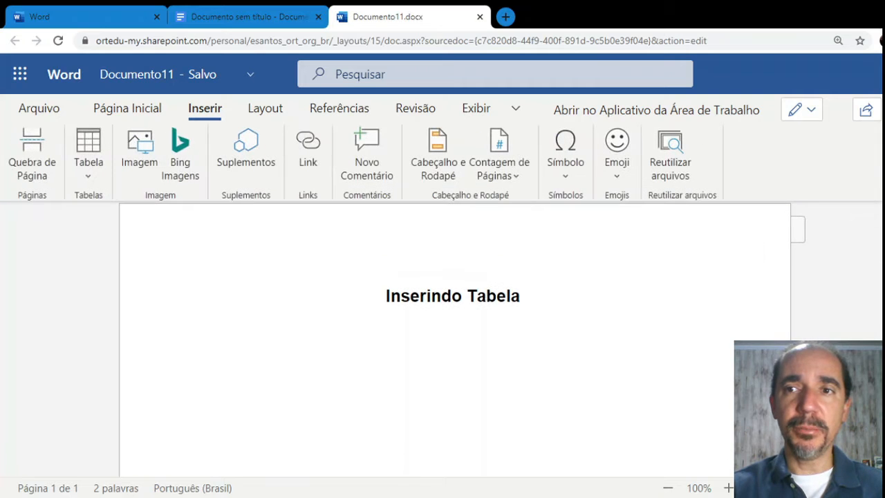
Toggle between simplified and full ribbon layouts, ending back on the Inserir tab
left_click(879, 196)
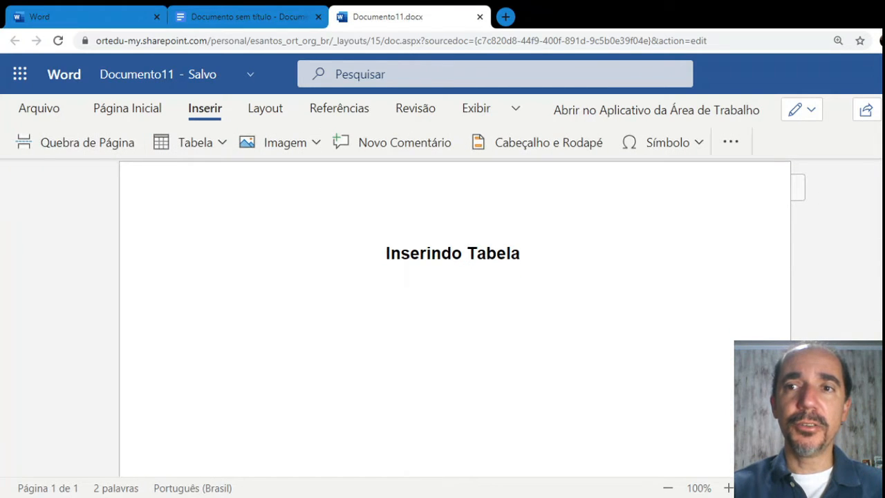
left_click(881, 146)
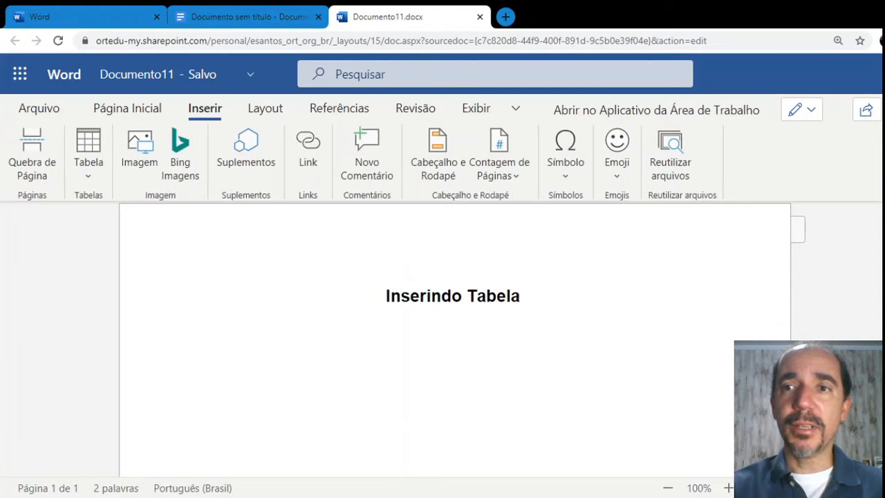
left_click(879, 196)
left_click(879, 146)
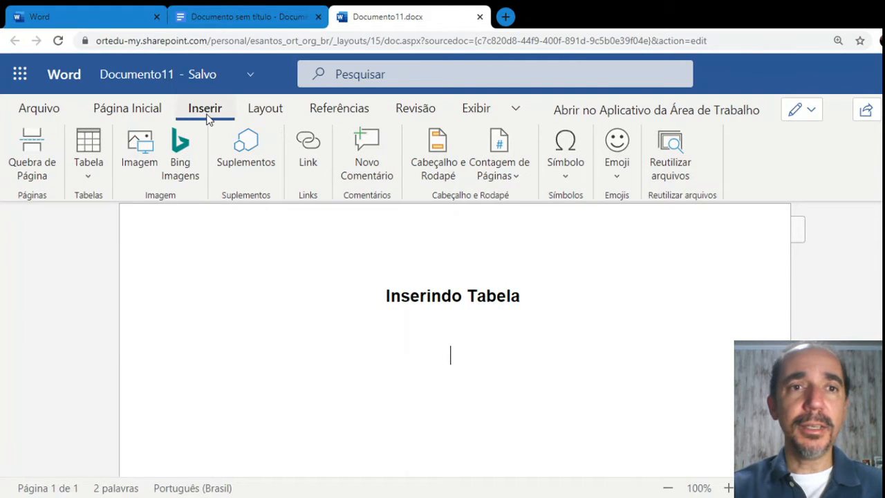
left_click(136, 110)
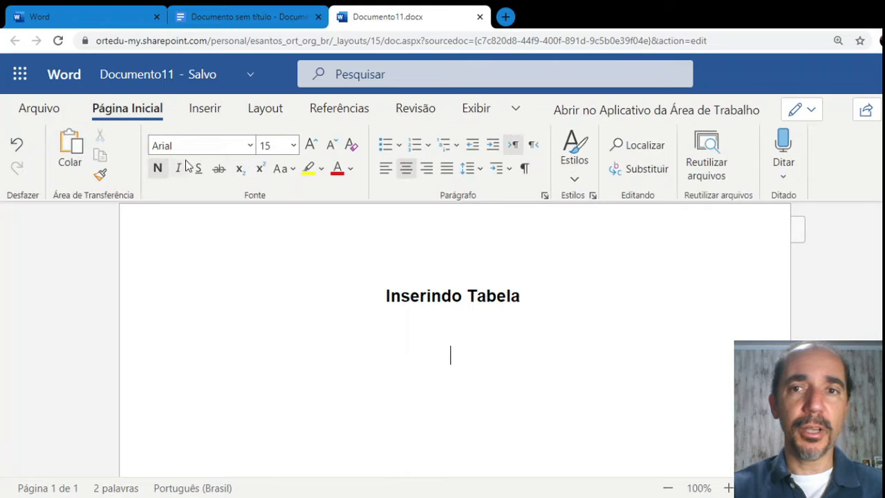
left_click(206, 112)
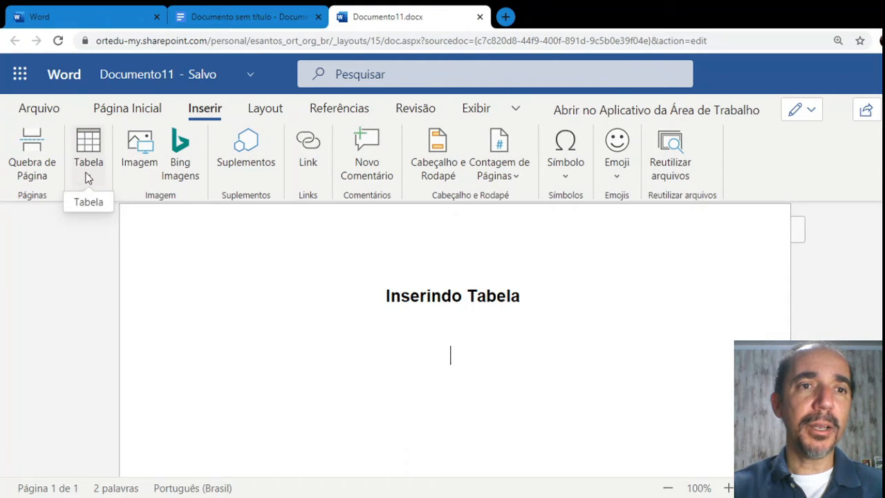
left_click(94, 139)
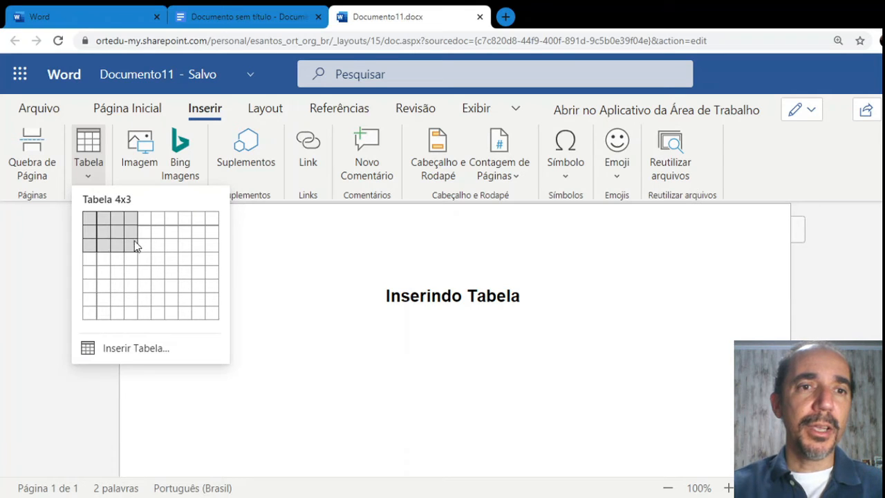
left_click(104, 348)
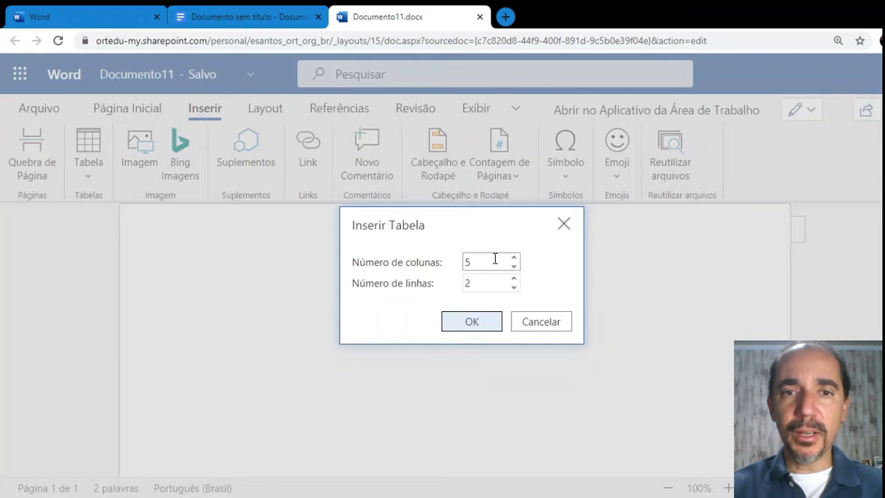
left_click(531, 322)
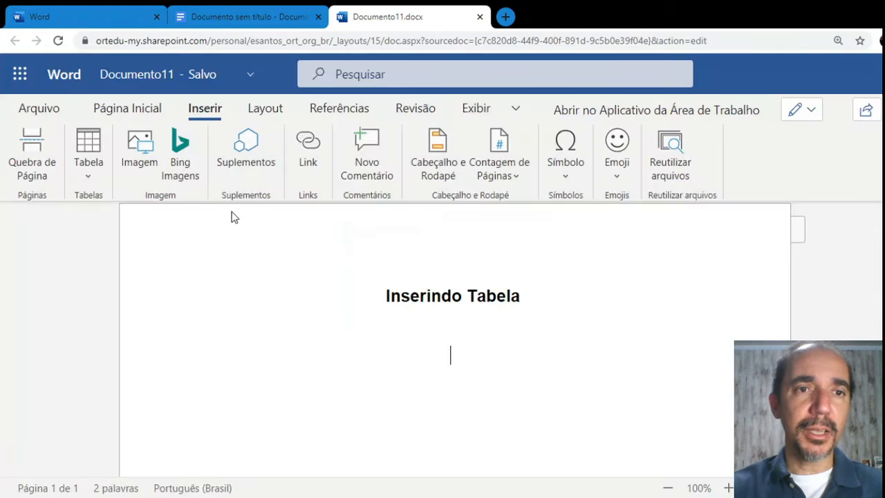
left_click(88, 181)
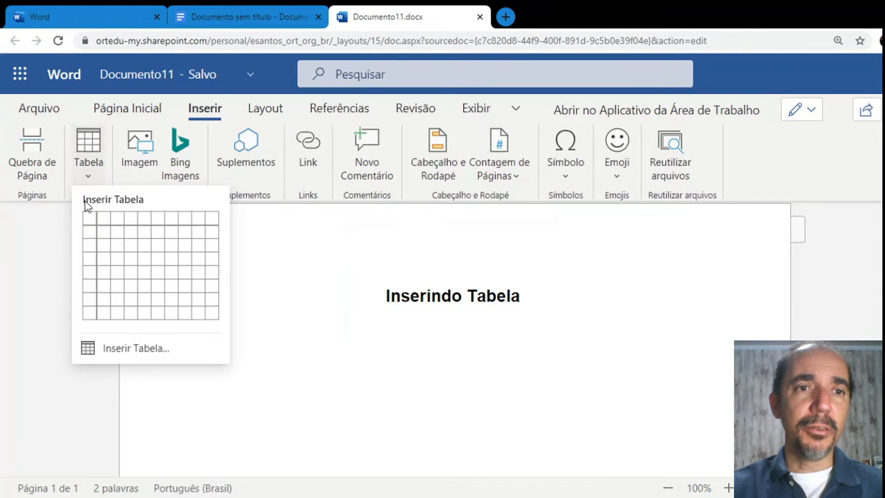
left_click(104, 349)
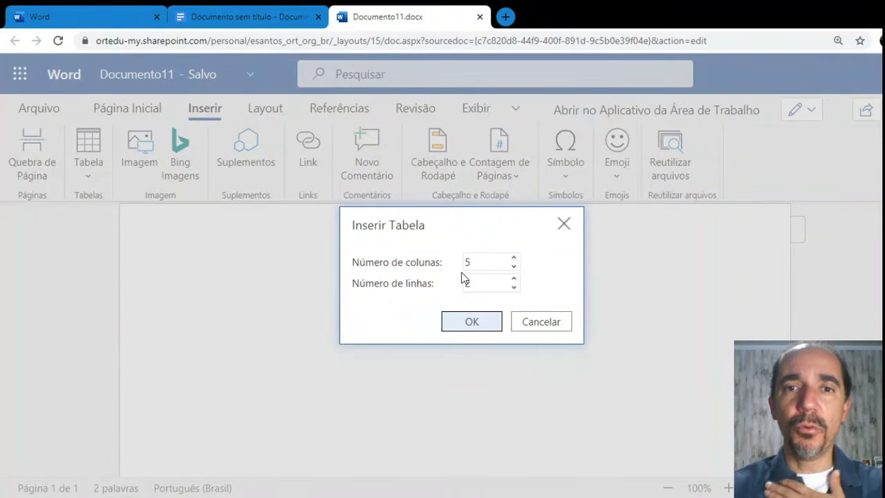
left_click(480, 324)
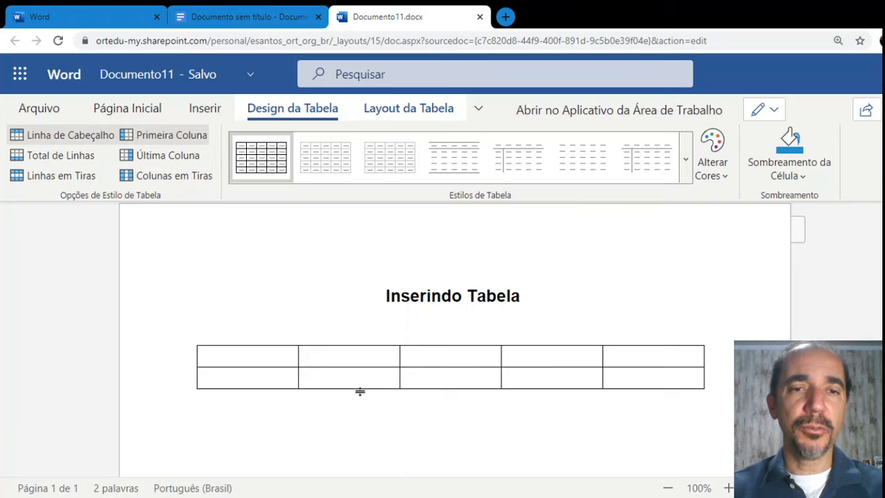
key("ctrl+z")
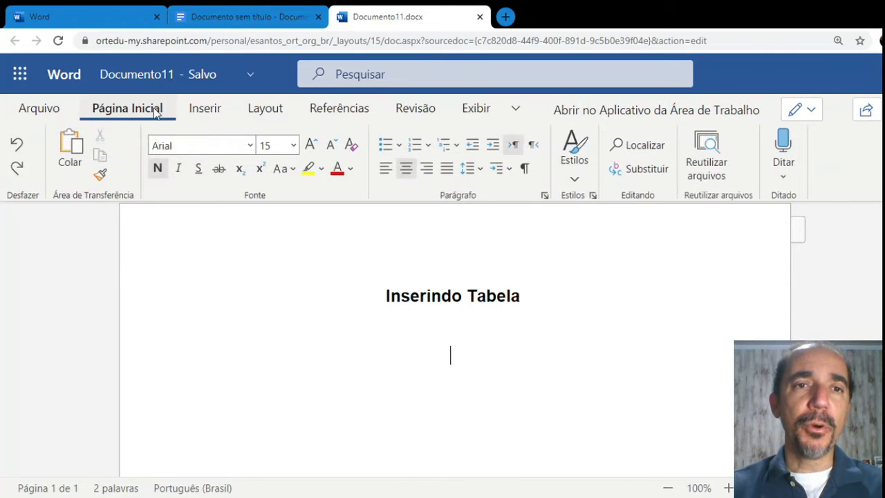
Insert a 3-column by 2-row table from the Inserir > Tabela grid
left_click(206, 109)
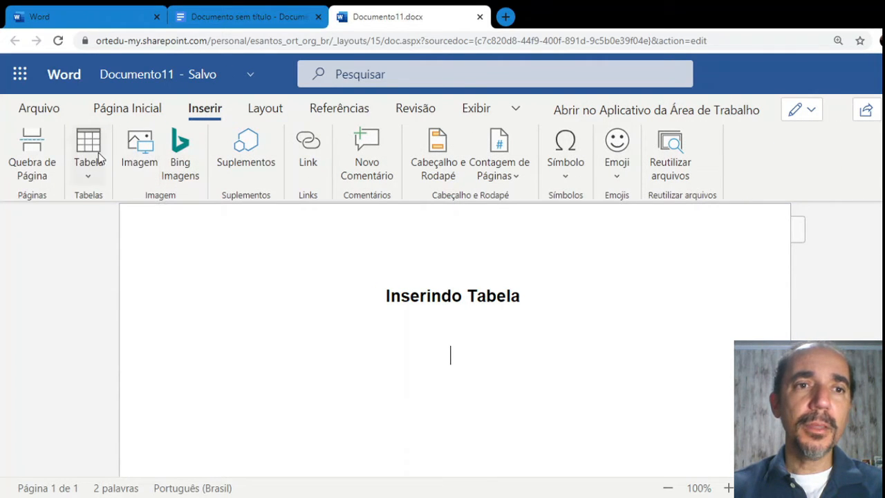
left_click(89, 179)
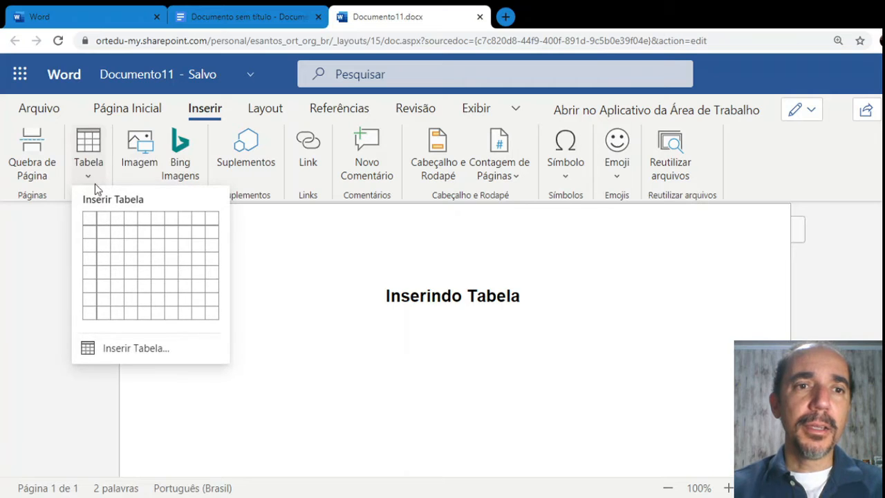
left_click(121, 240)
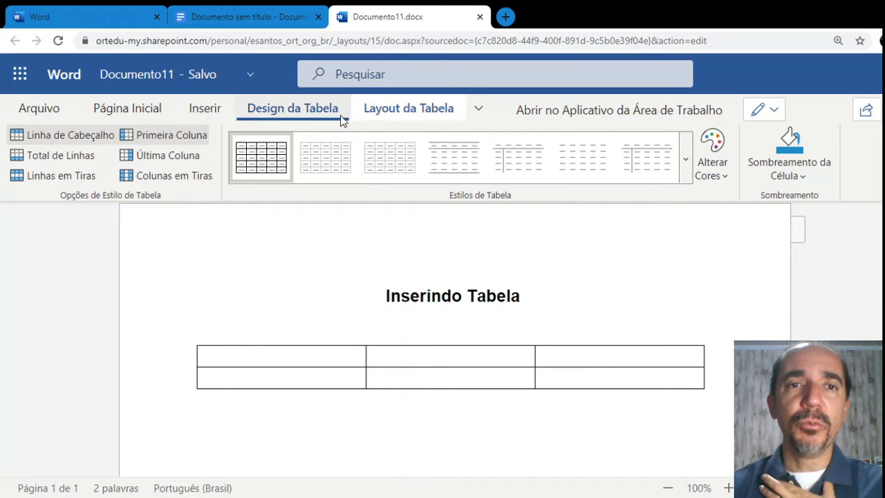
Try the Plain Table 2 style, then apply the plain grid table style
left_click(413, 115)
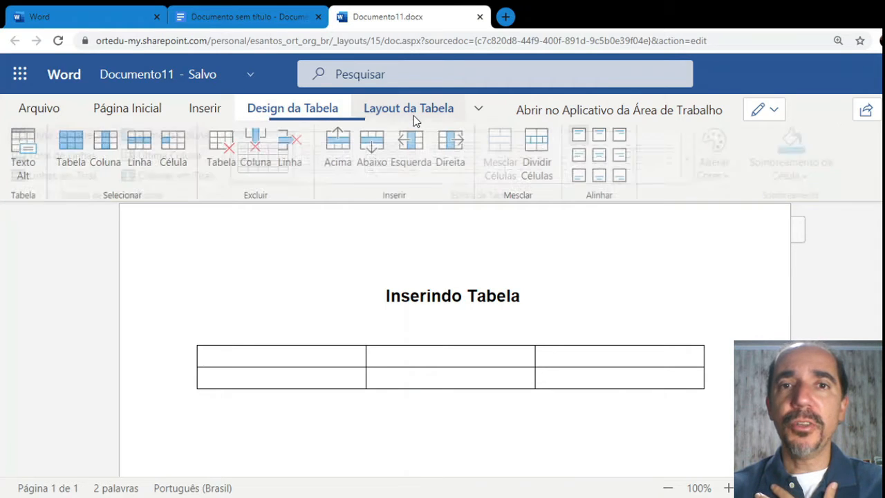
left_click(324, 114)
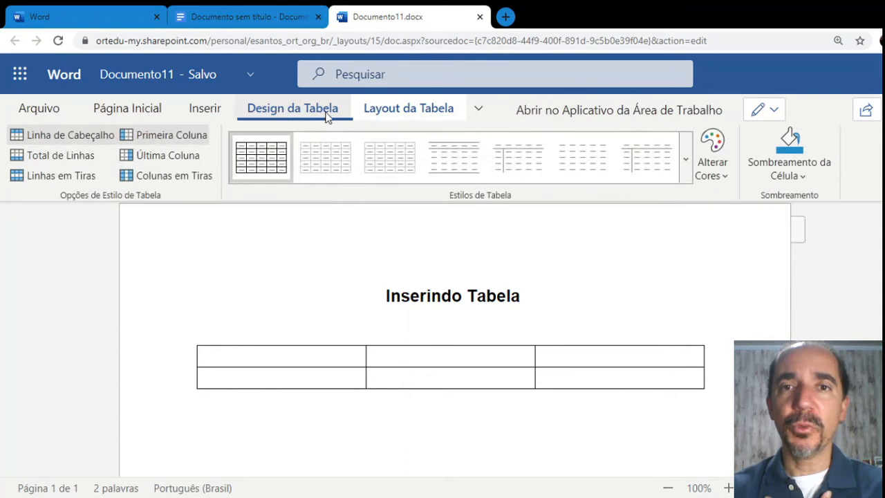
left_click(687, 171)
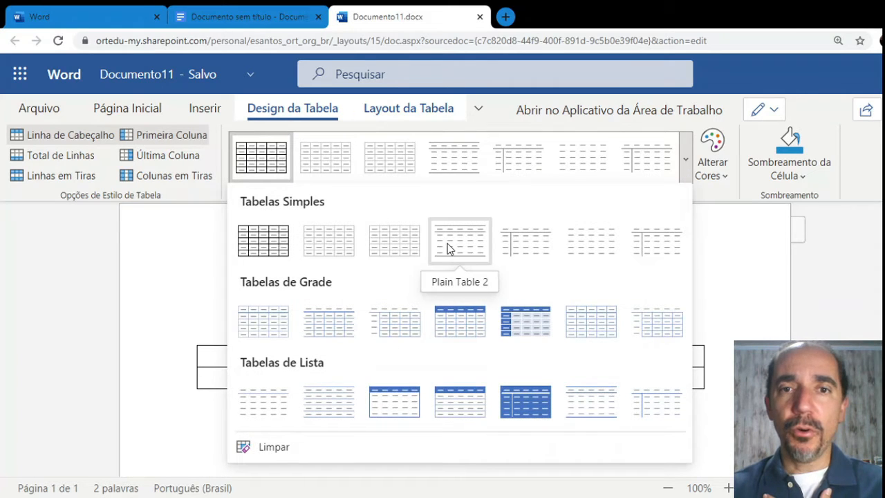
left_click(472, 249)
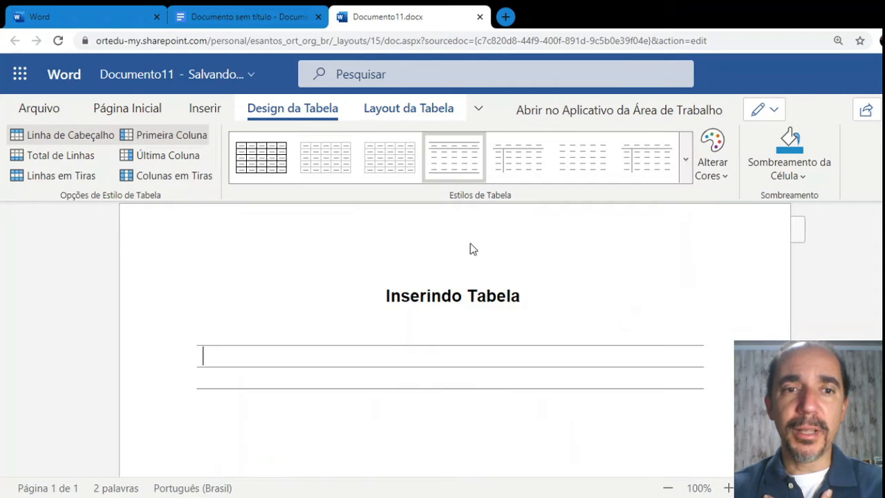
left_click(685, 166)
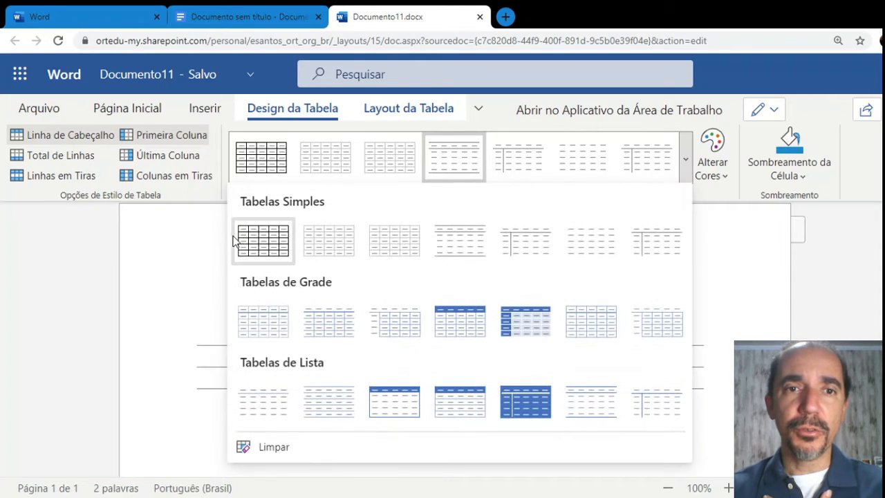
left_click(263, 251)
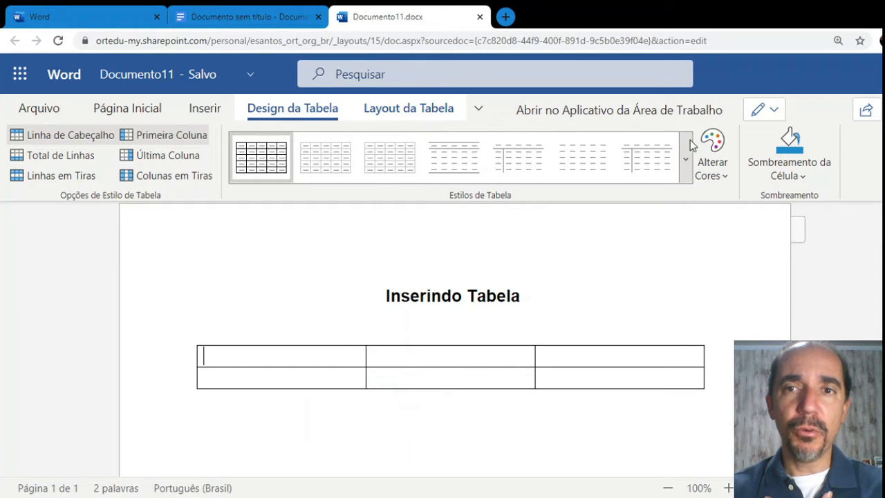
Preview a light list style and the dark blue list style, then revert to plain grid
left_click(685, 160)
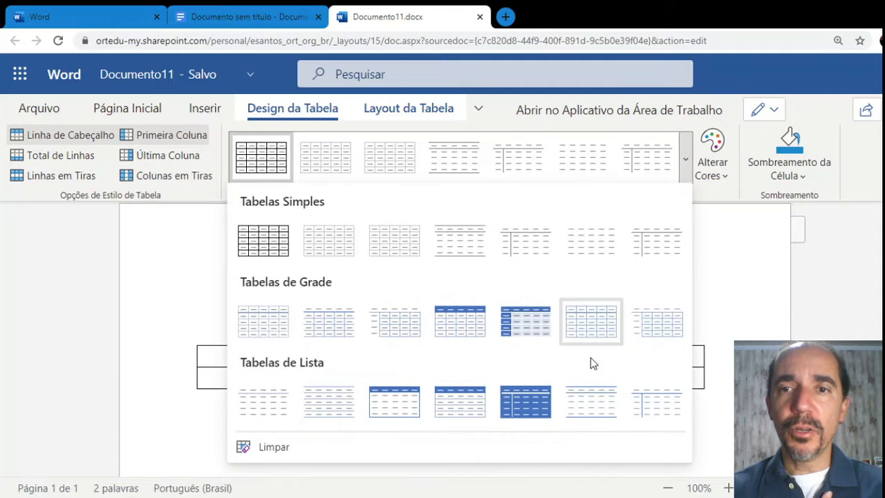
left_click(323, 413)
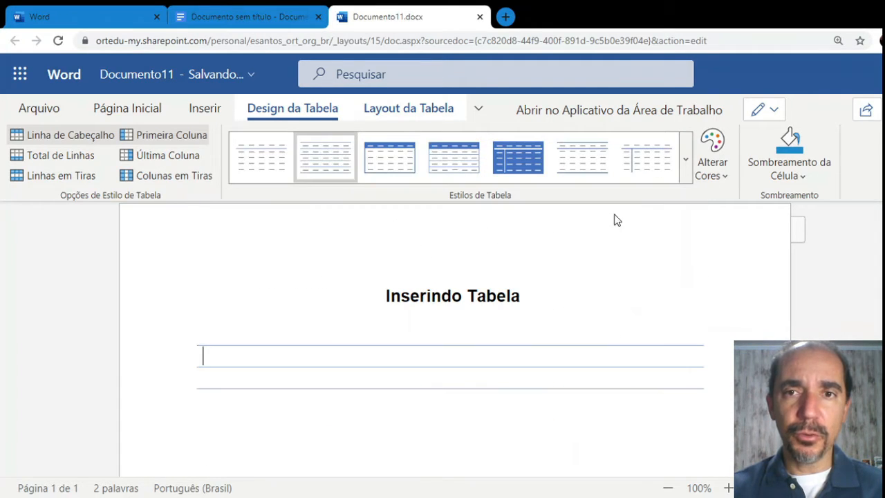
left_click(518, 165)
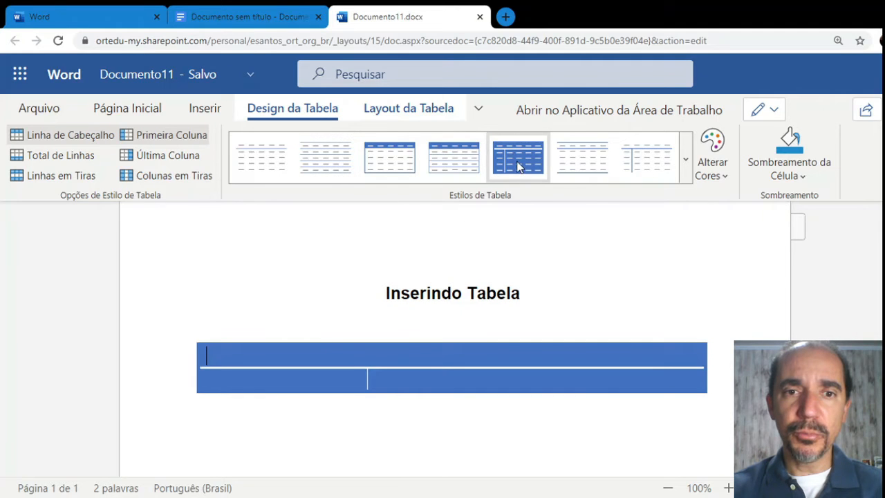
left_click(686, 161)
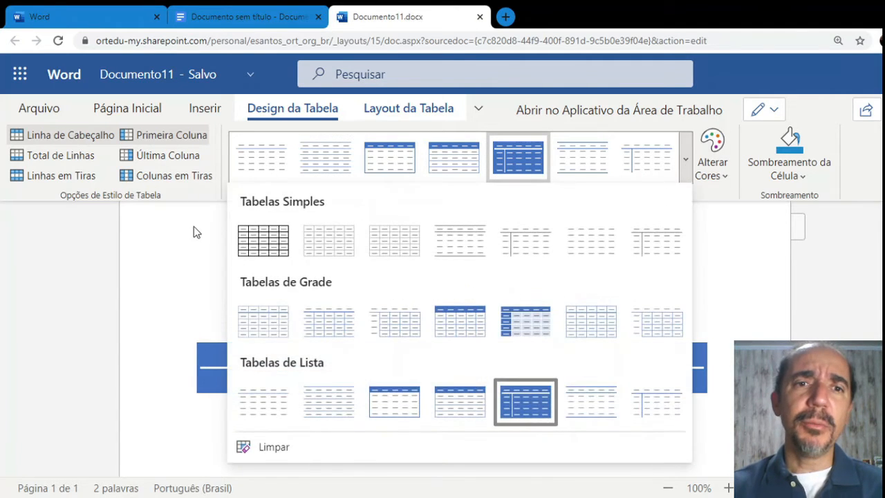
left_click(243, 253)
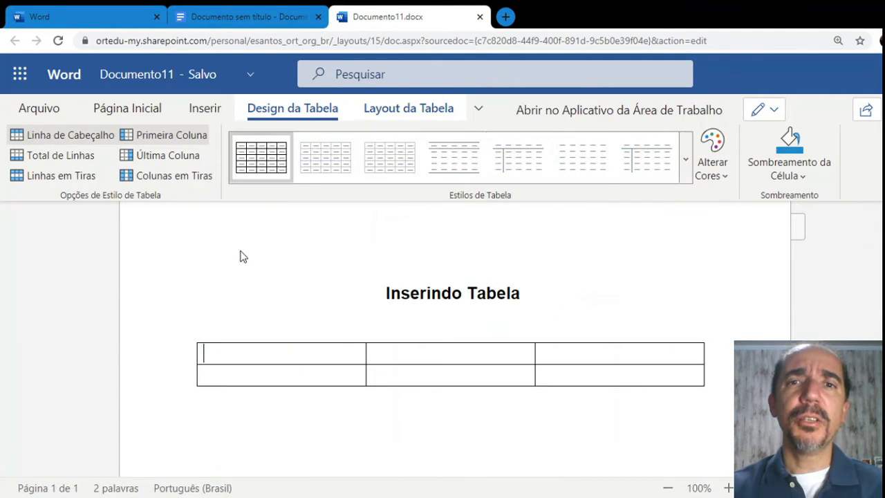
left_click(725, 177)
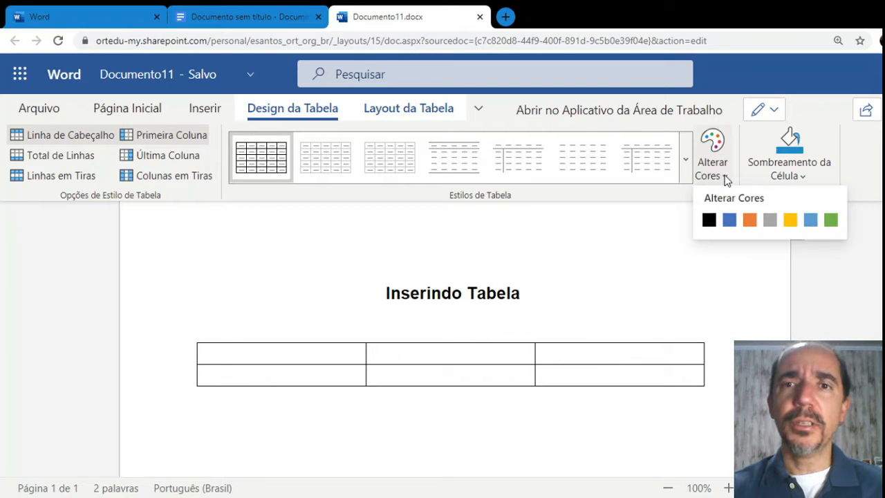
left_click(685, 161)
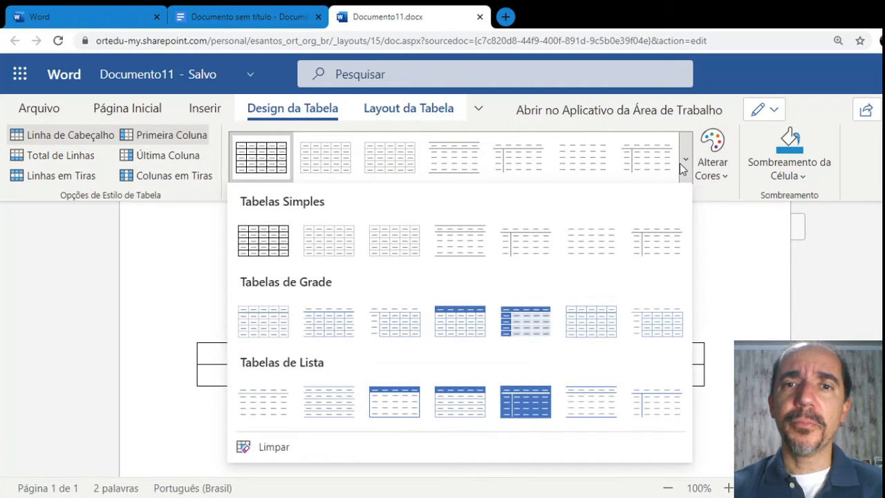
left_click(456, 329)
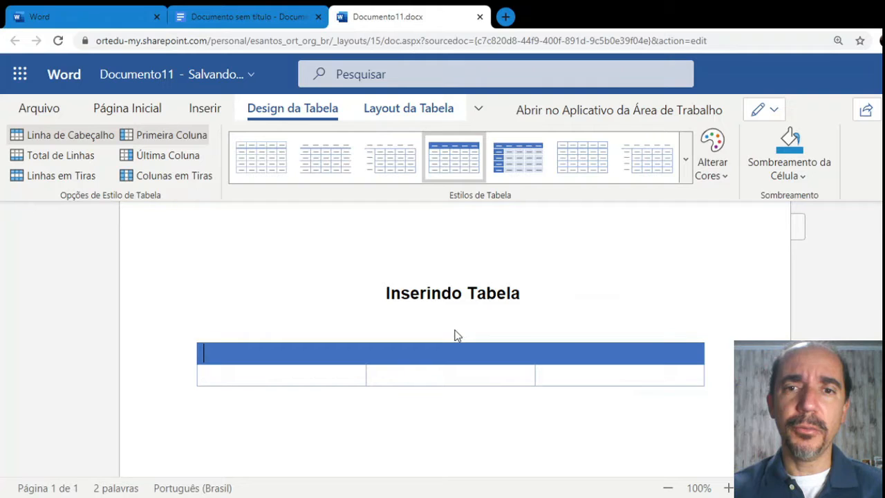
left_click(726, 171)
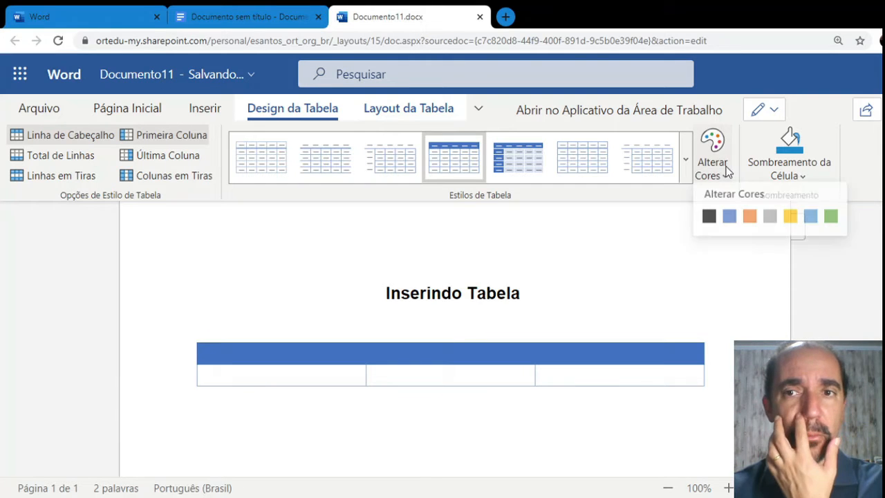
left_click(790, 219)
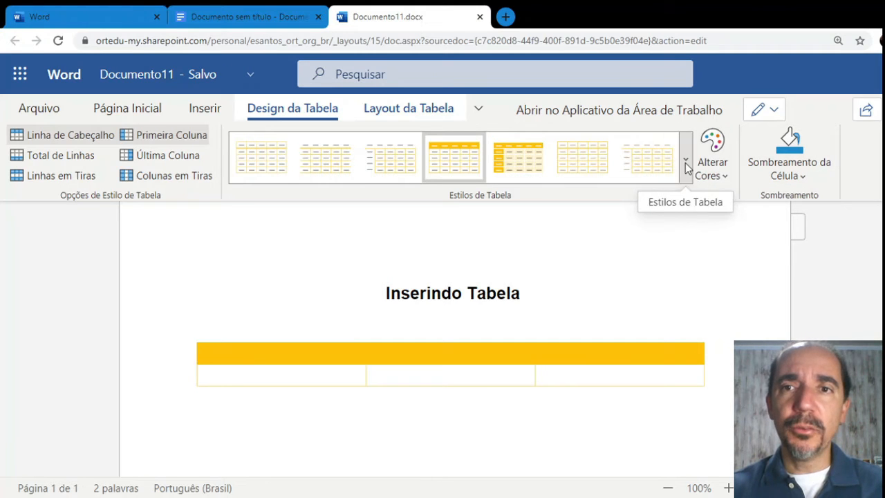
left_click(686, 164)
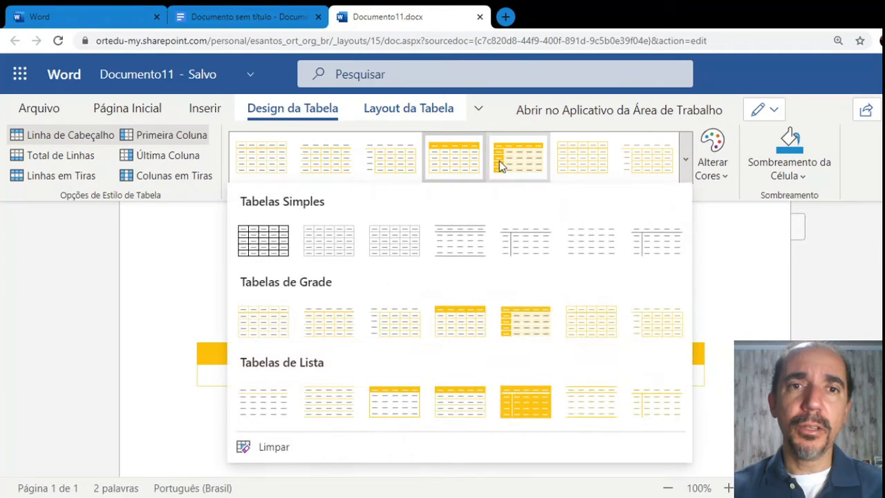
left_click(252, 247)
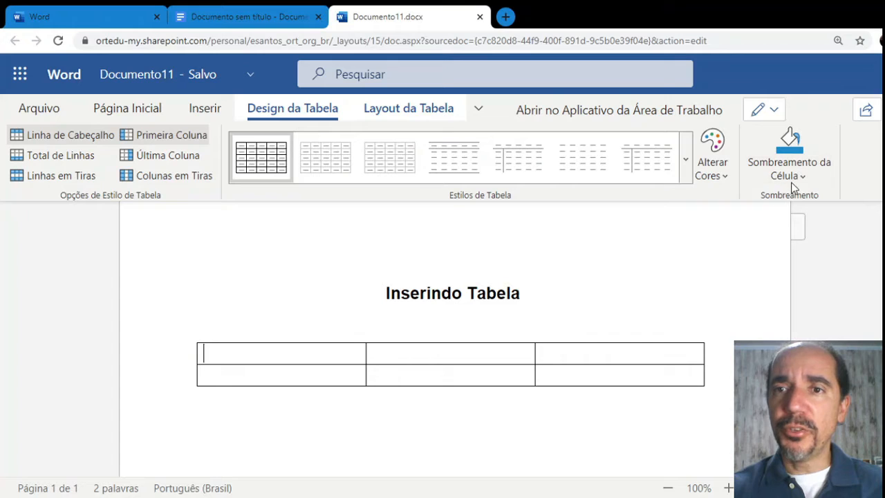
Shade the first header cell dark blue-grey, then undo it to leave the cells unshaded
left_click(800, 178)
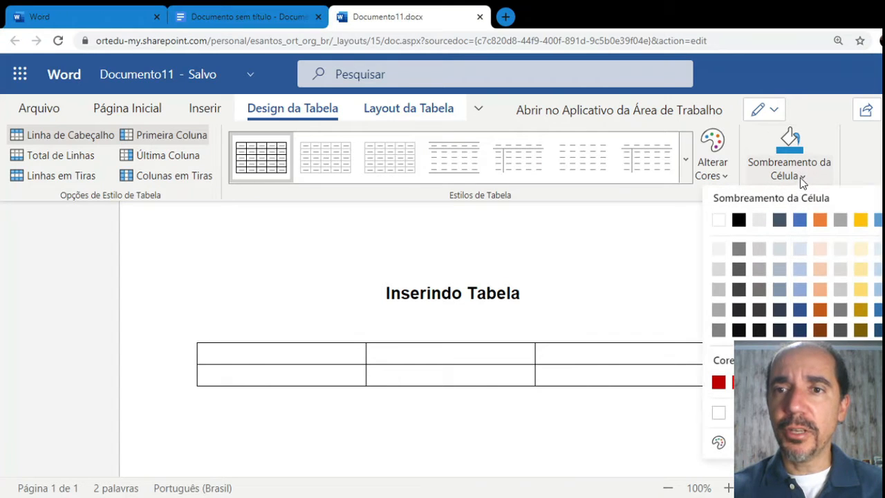
left_click(779, 220)
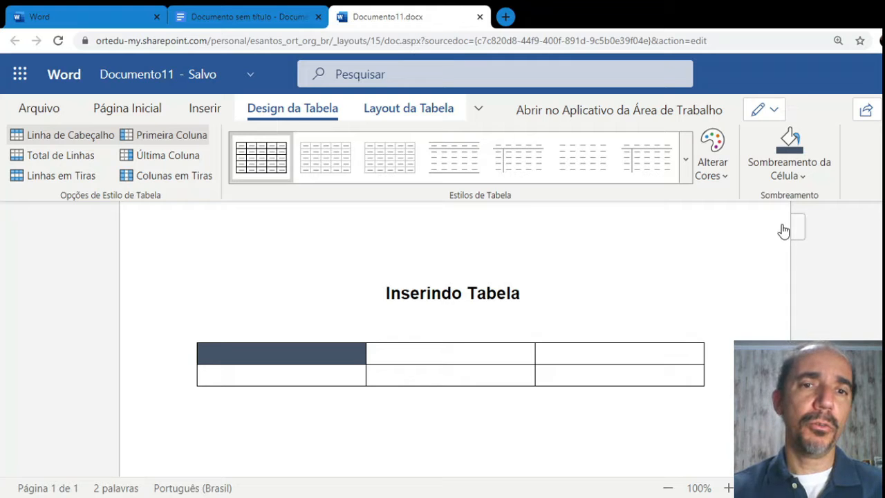
key("ctrl+z")
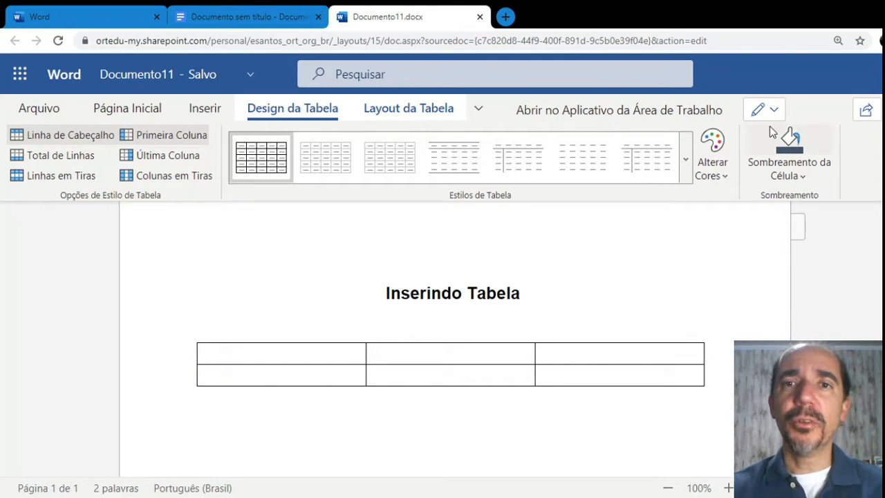
left_click(414, 109)
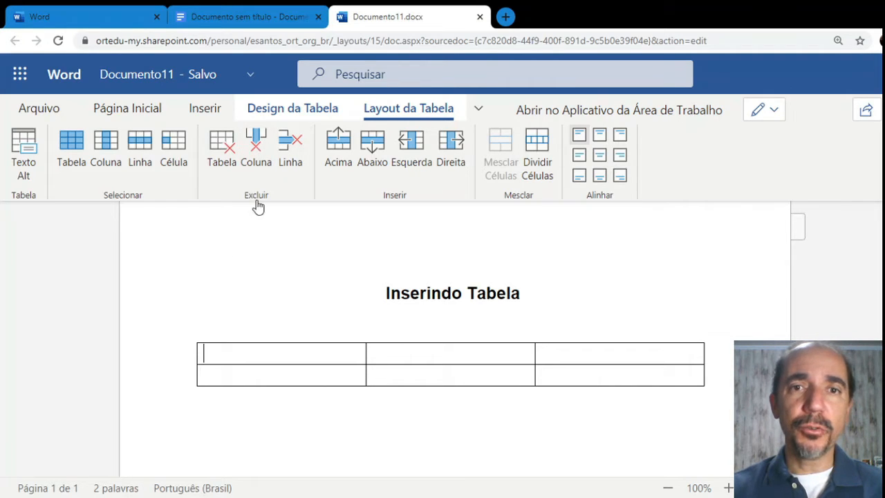
left_click(257, 149)
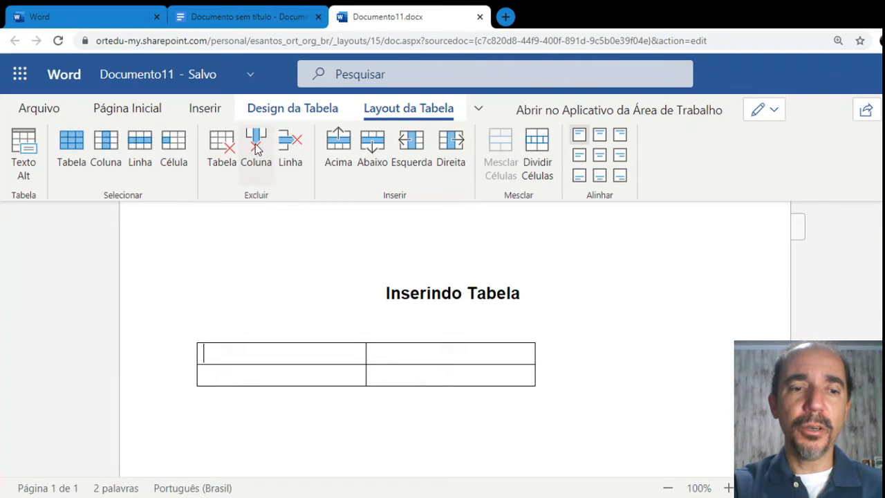
key("ctrl+z")
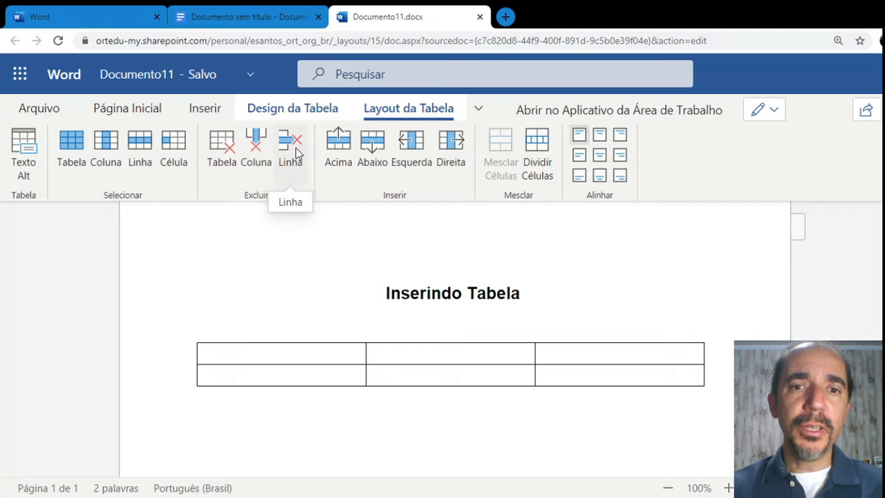
left_click(182, 347)
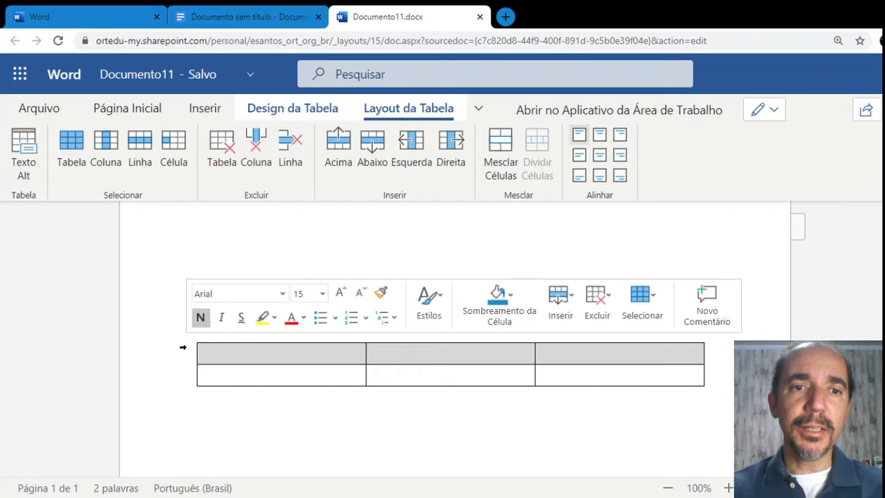
left_click(295, 151)
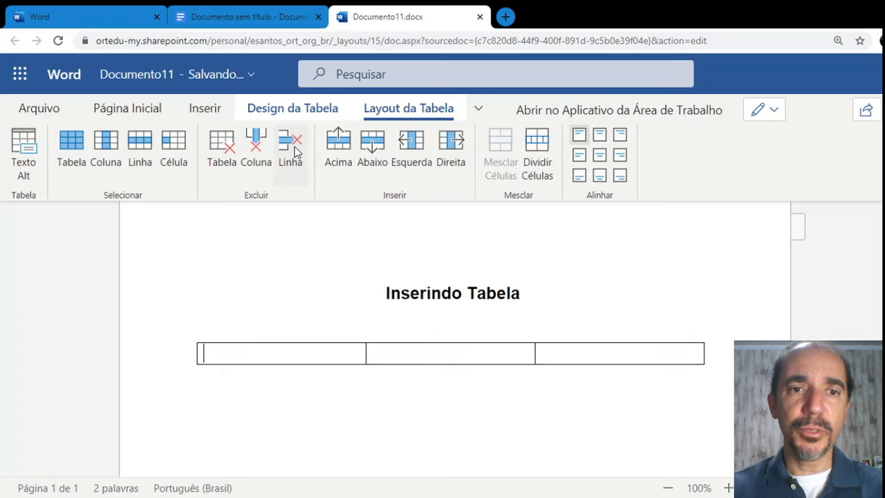
key("ctrl+z")
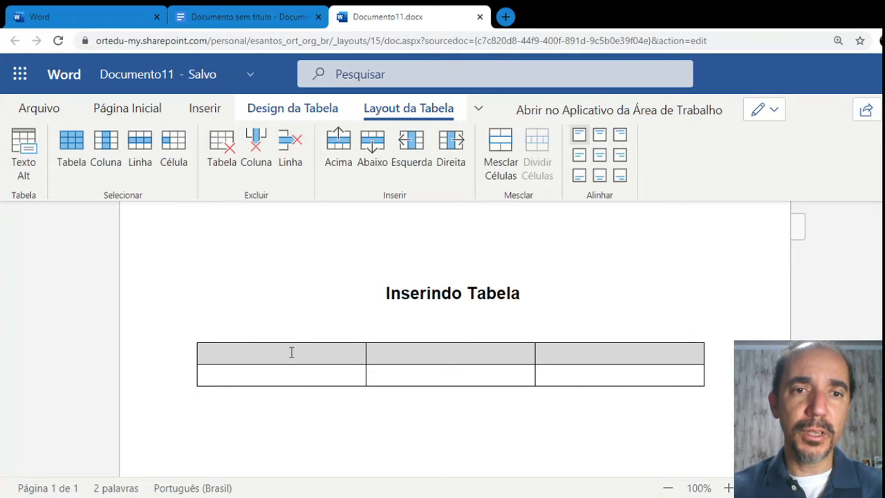
Insert a new row below the first row of the table
right_click(291, 352)
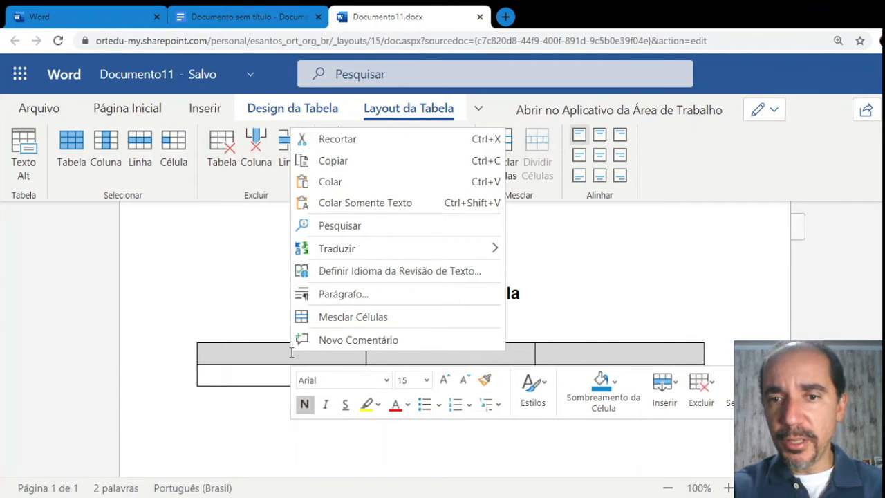
left_click(711, 393)
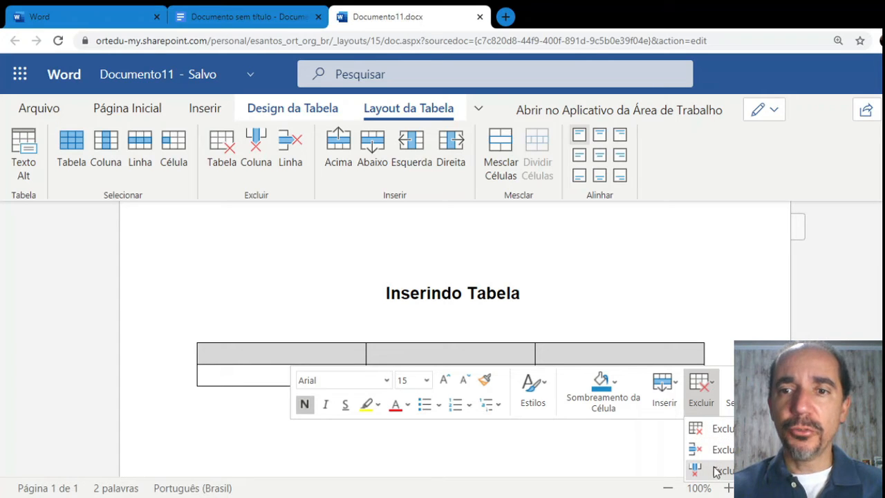
left_click(726, 316)
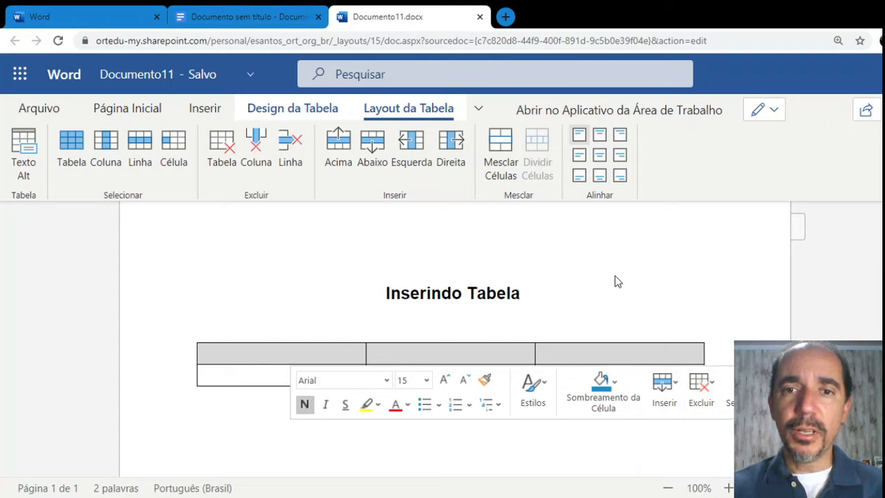
right_click(324, 354)
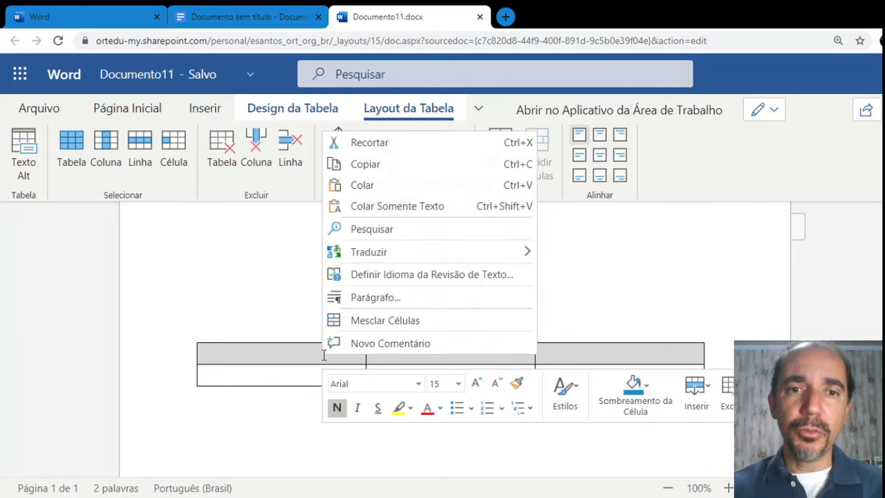
left_click(707, 402)
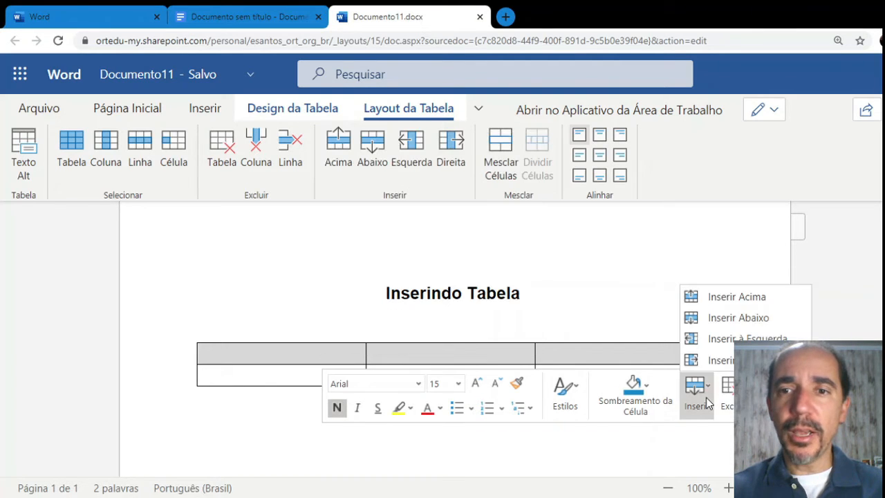
left_click(732, 310)
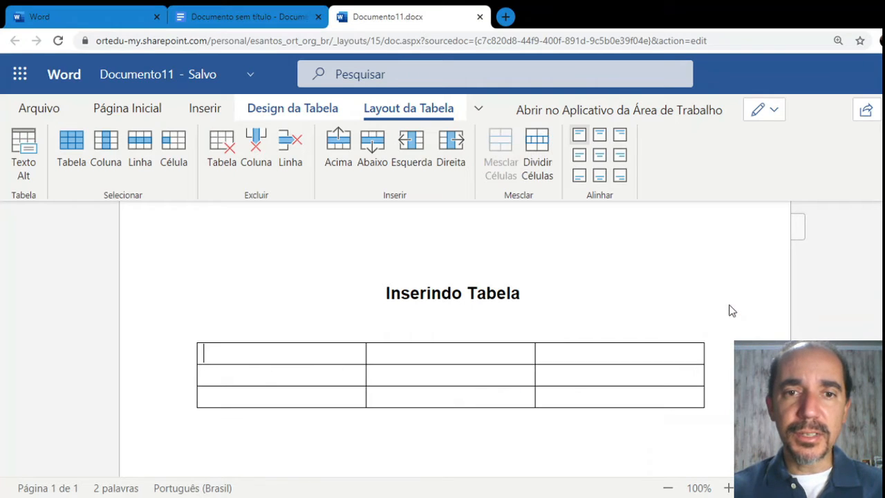
Insert a column to the right, making the table 4 columns by 3 rows
right_click(650, 357)
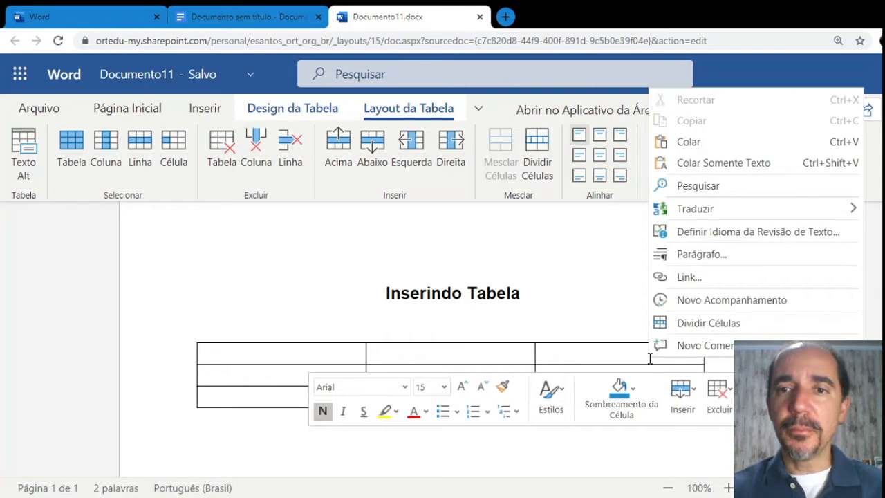
left_click(690, 411)
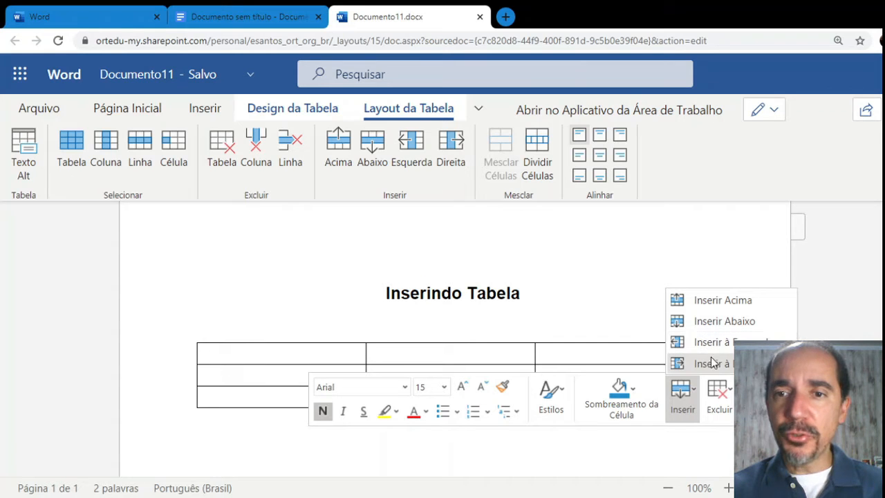
left_click(700, 354)
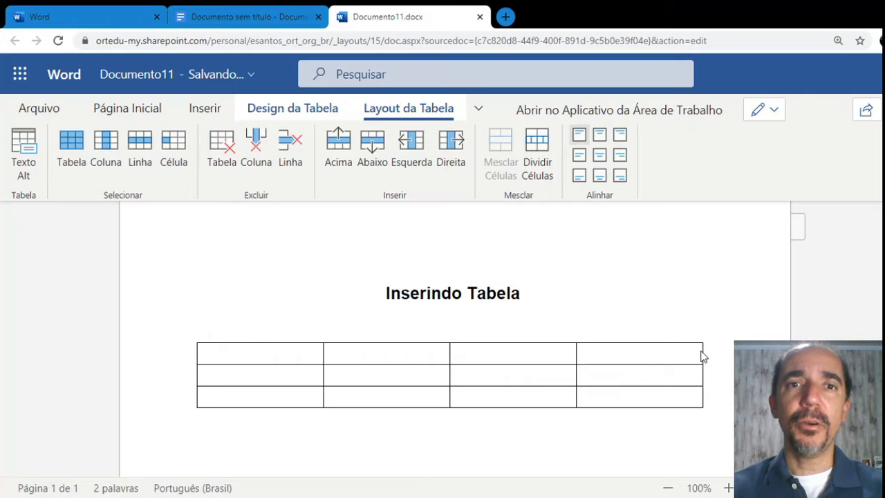
left_click(667, 269)
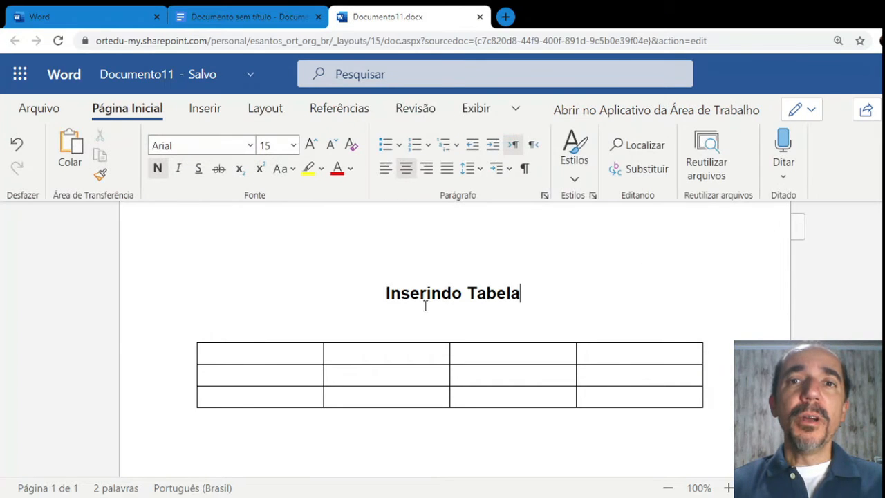
left_click(267, 349)
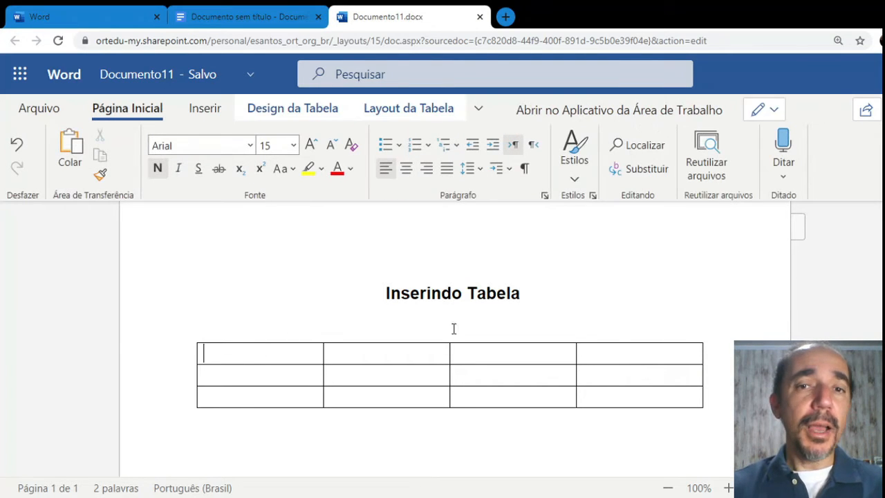
left_click(567, 309)
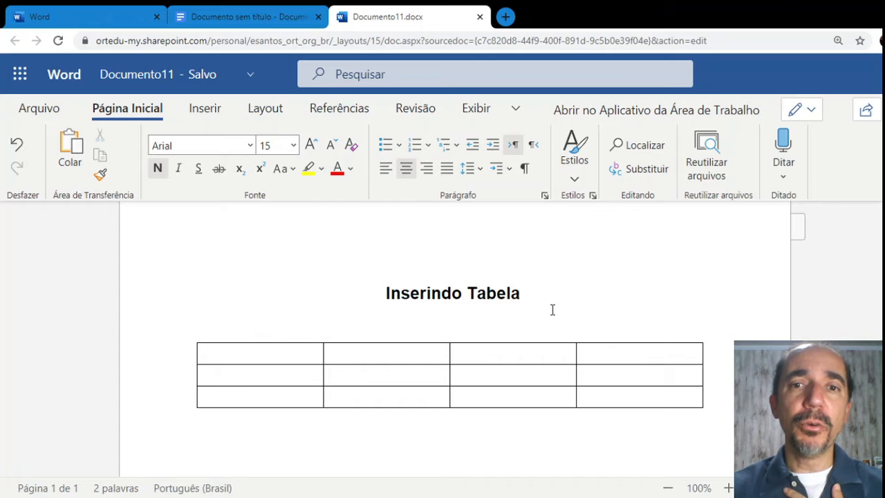
left_click(408, 332)
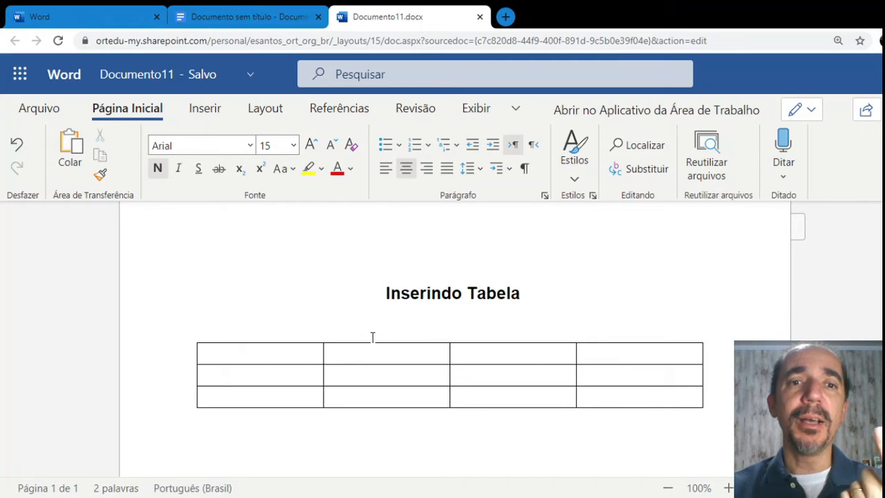
left_click(313, 357)
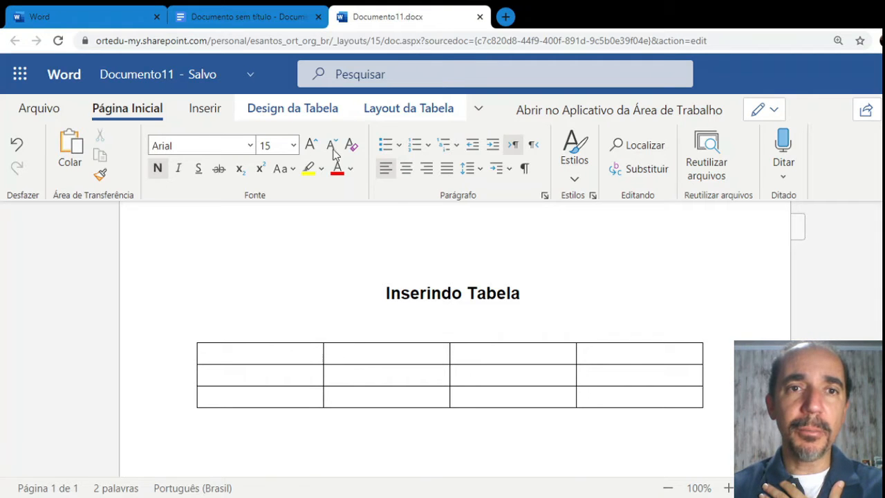
left_click(318, 116)
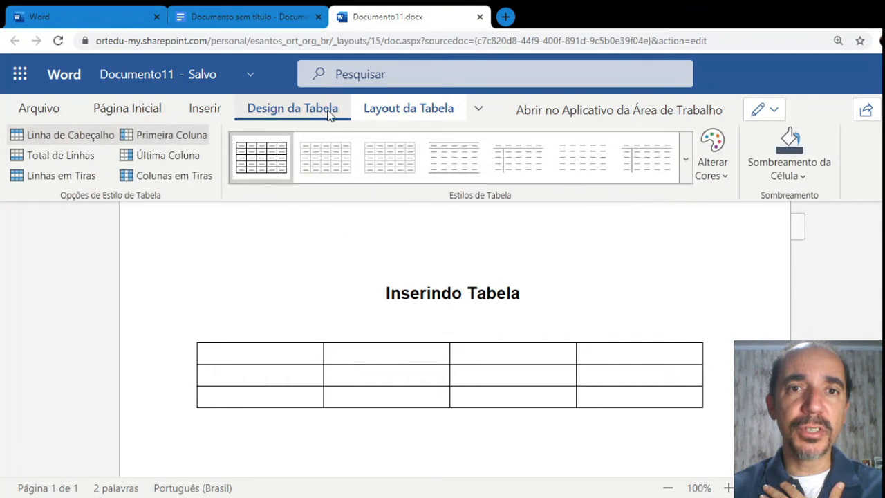
left_click(401, 114)
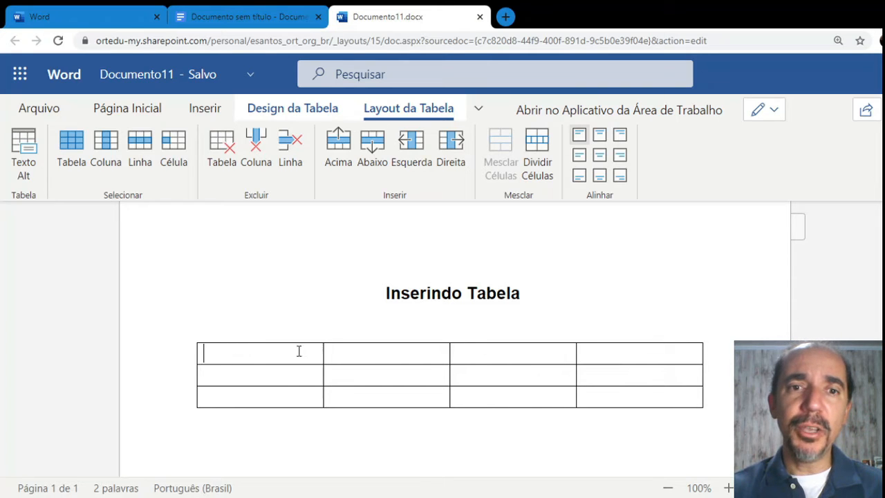
left_click_drag(288, 353, 351, 353)
Select all four top-row cells and merge them with Mesclar Células
left_click_drag(445, 352, 592, 353)
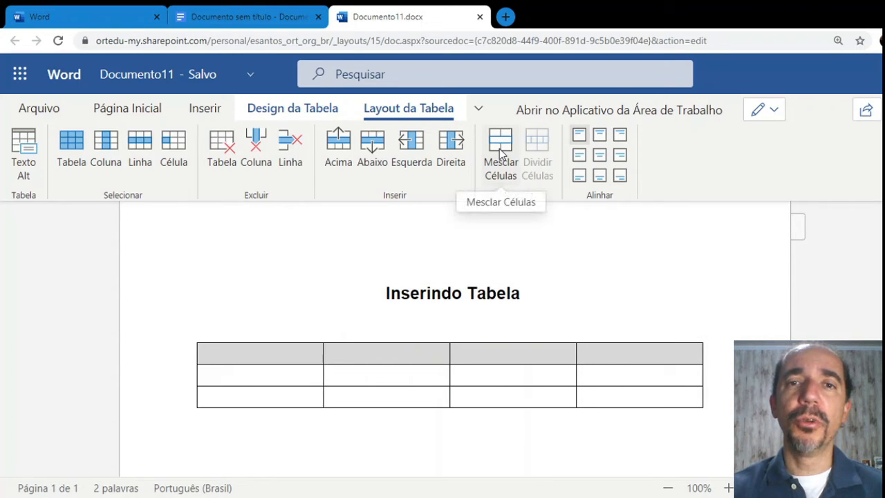
left_click(285, 333)
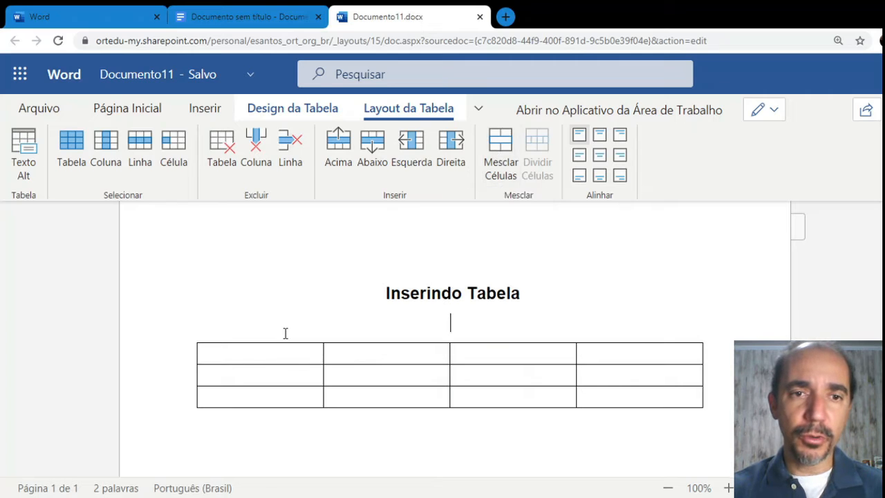
left_click_drag(302, 356, 590, 362)
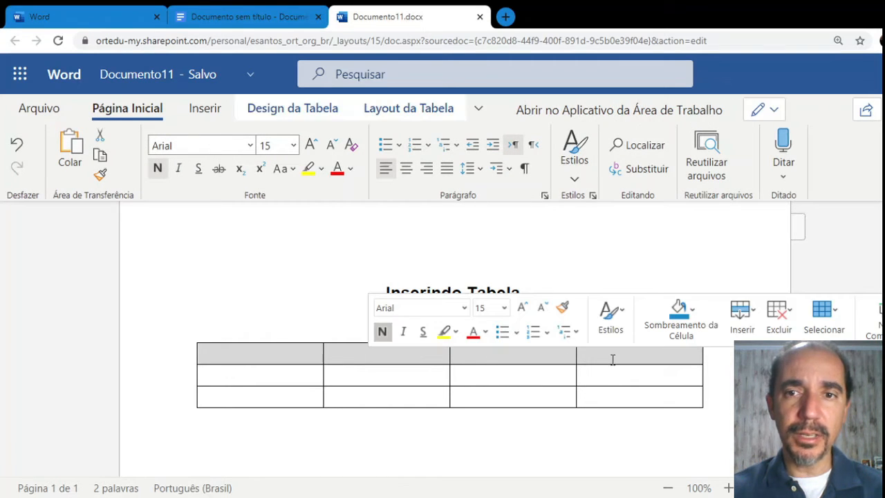
left_click(754, 315)
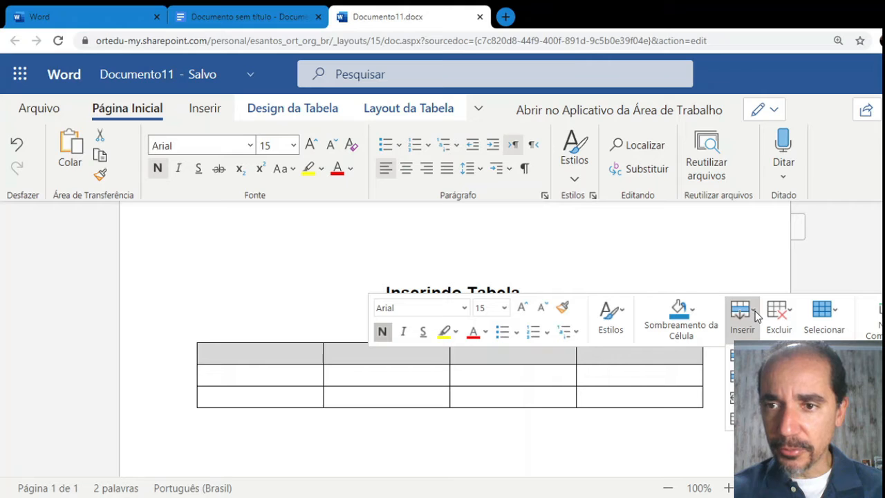
left_click(755, 315)
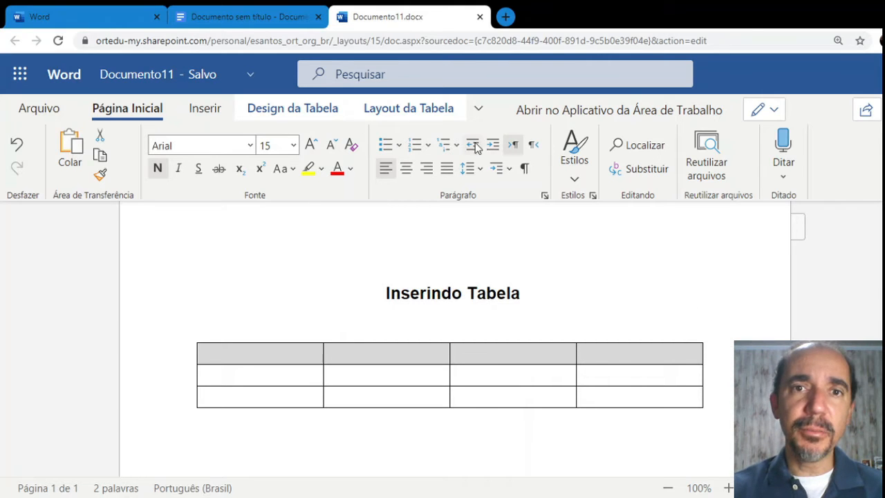
left_click(411, 108)
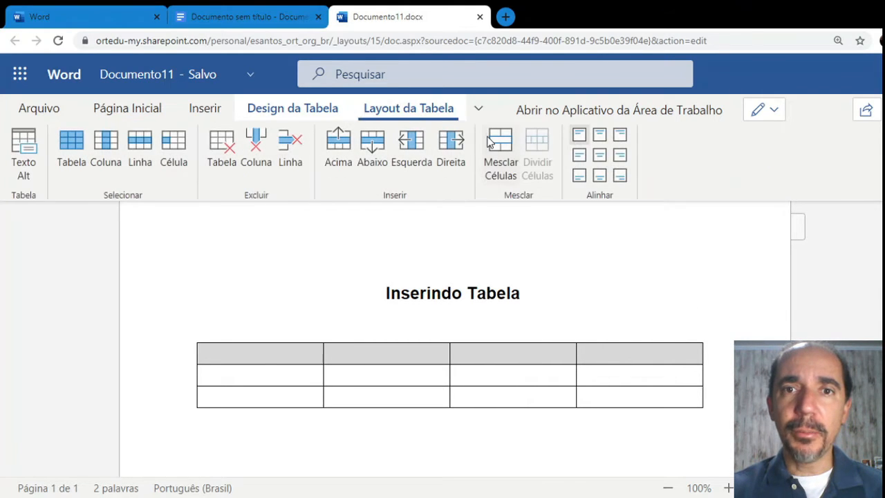
left_click(510, 150)
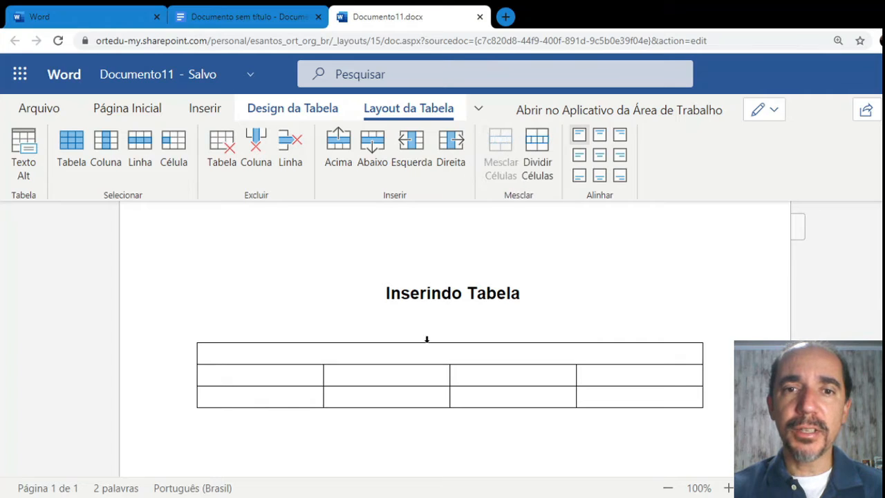
Type 'Titulo da Tabela' in the merged header cell and centre it
type("Ti")
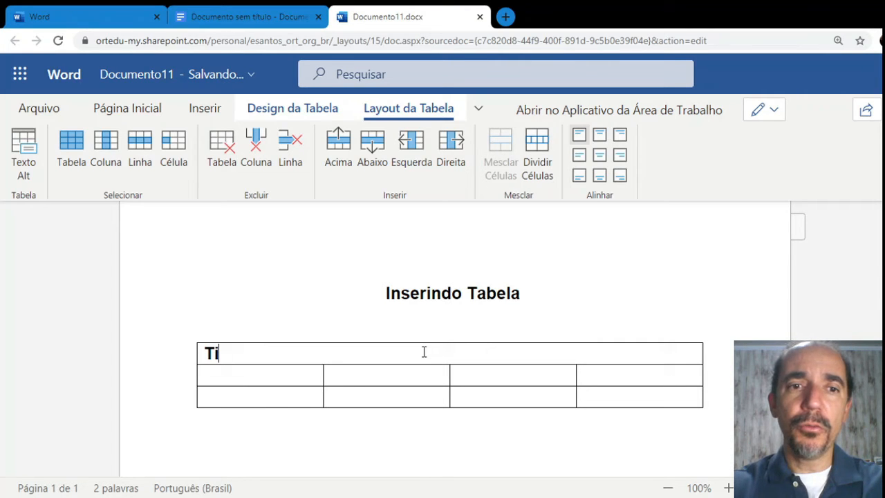
type("tulo da TAbe")
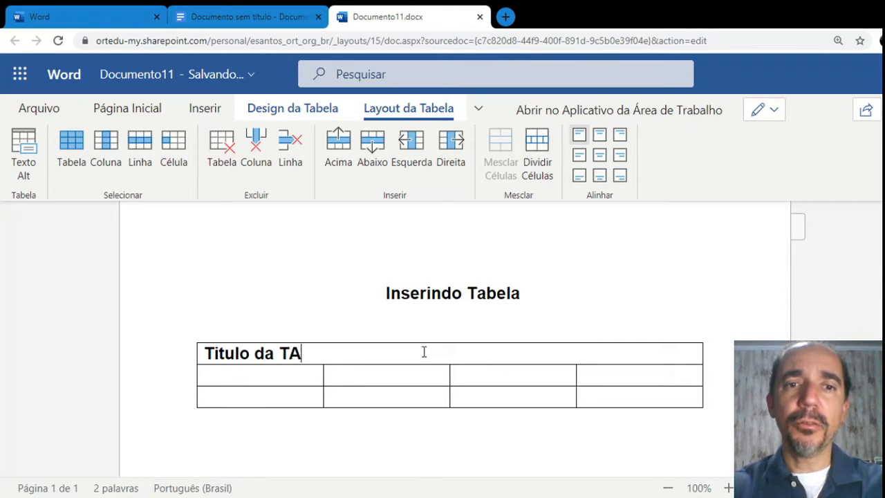
key("BackSpace")
key("BackSpace")
key("BackSpace")
type("abela")
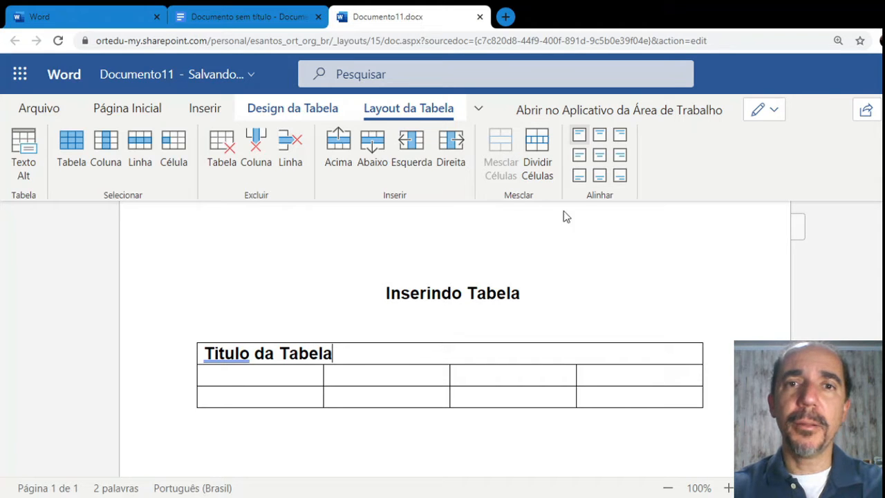
left_click(40, 108)
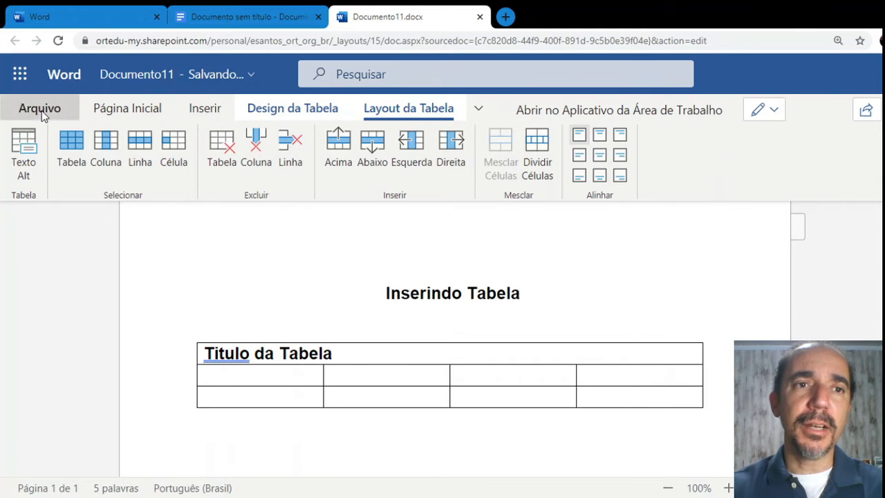
left_click(678, 183)
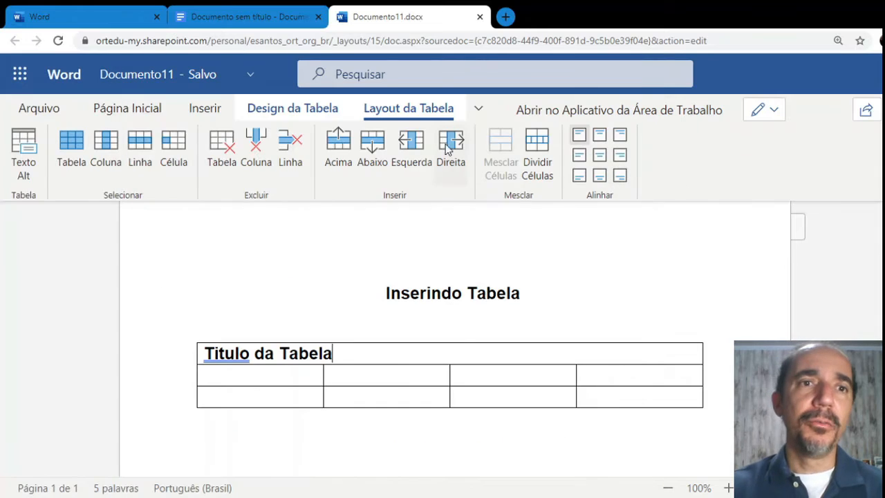
left_click(131, 110)
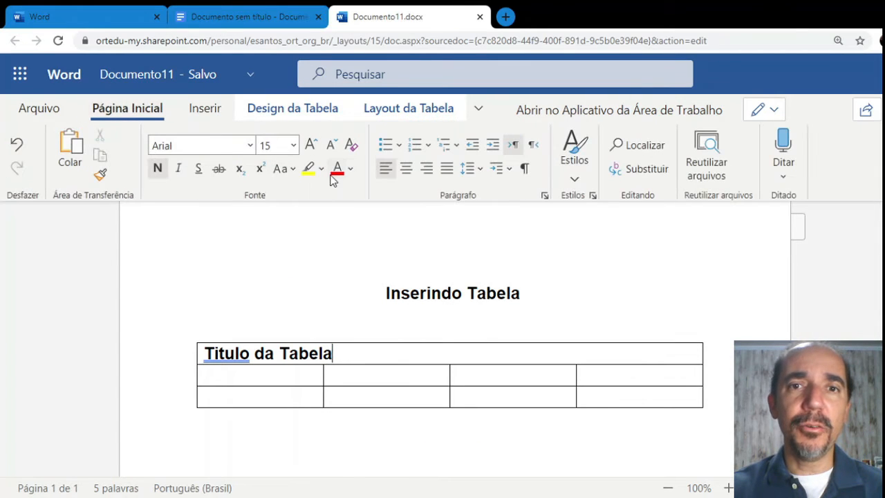
left_click(408, 168)
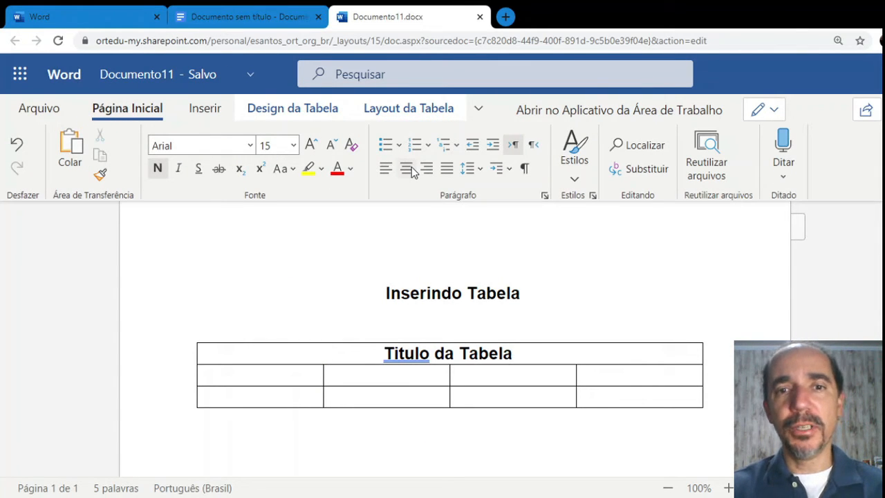
Correct 'Titulo' to 'Título' by replacing the i with í
right_click(420, 351)
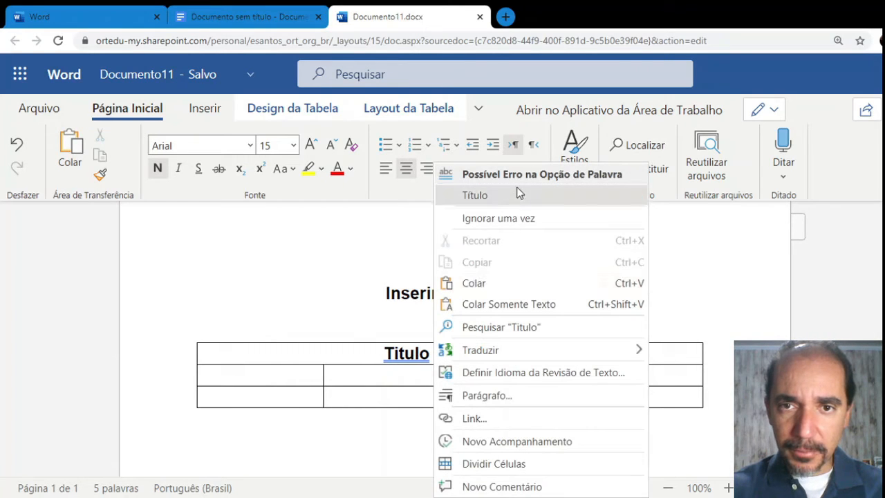
left_click(403, 354)
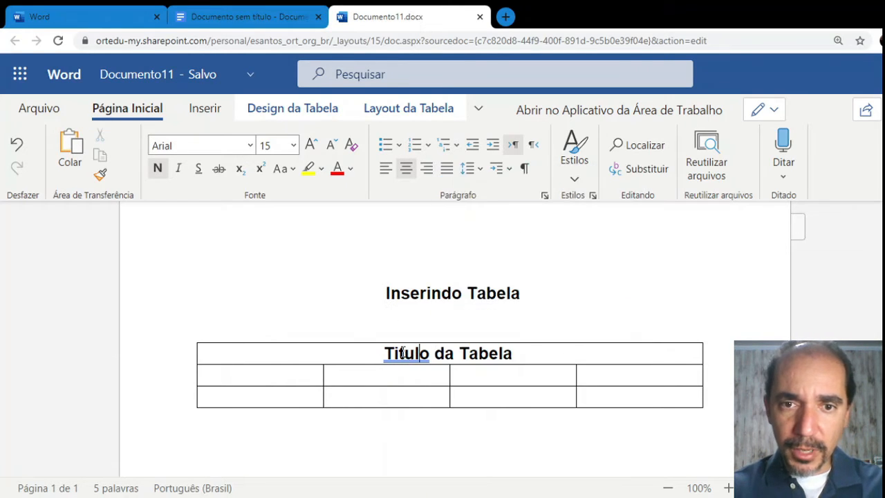
key("BackSpace")
type("í")
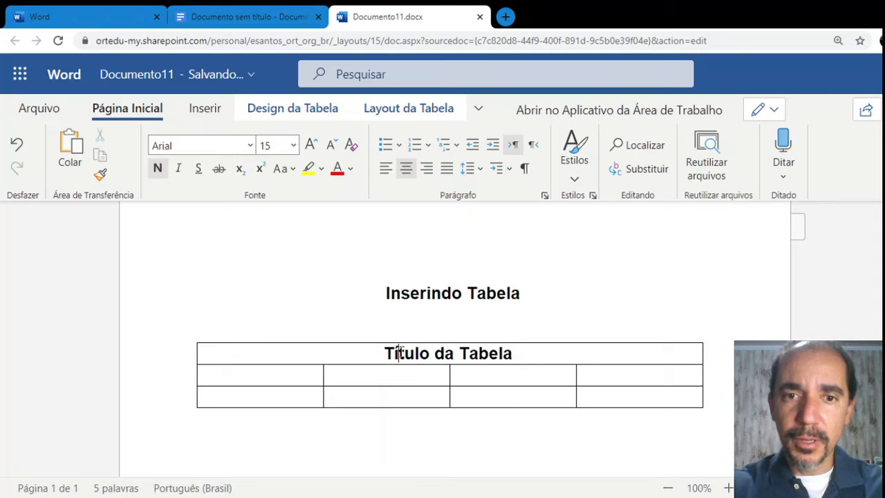
left_click(532, 357)
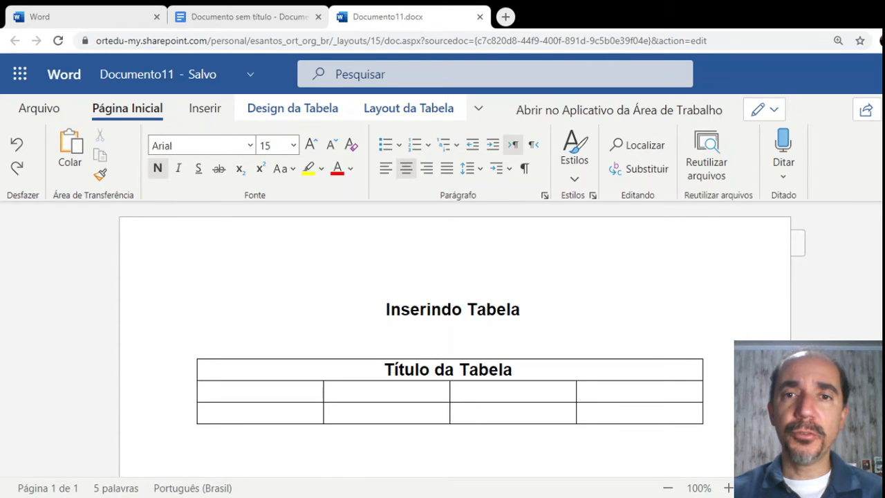
Select the second row's four cells and merge them into one cell
left_click_drag(268, 392, 460, 390)
left_click_drag(544, 393, 602, 396)
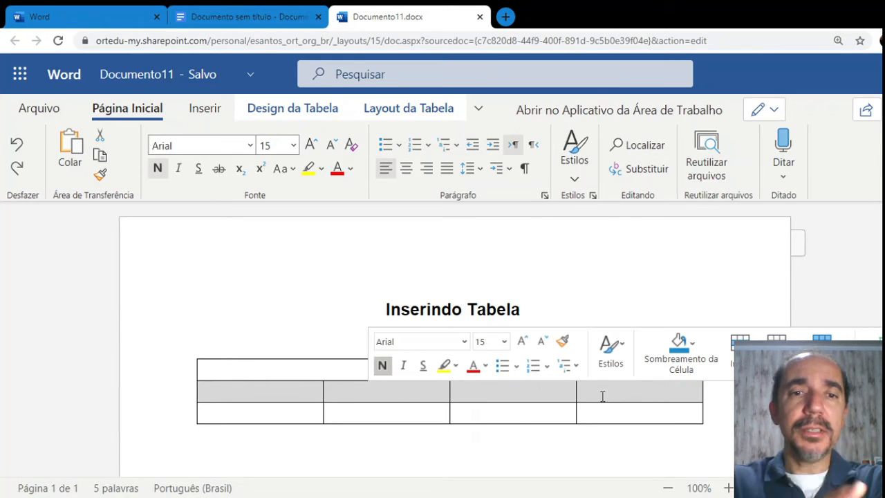
left_click(600, 293)
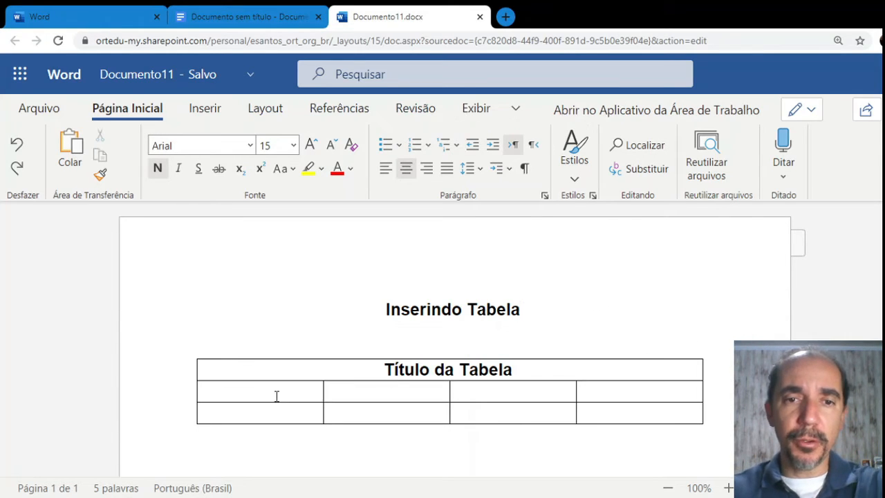
left_click_drag(264, 396, 589, 391)
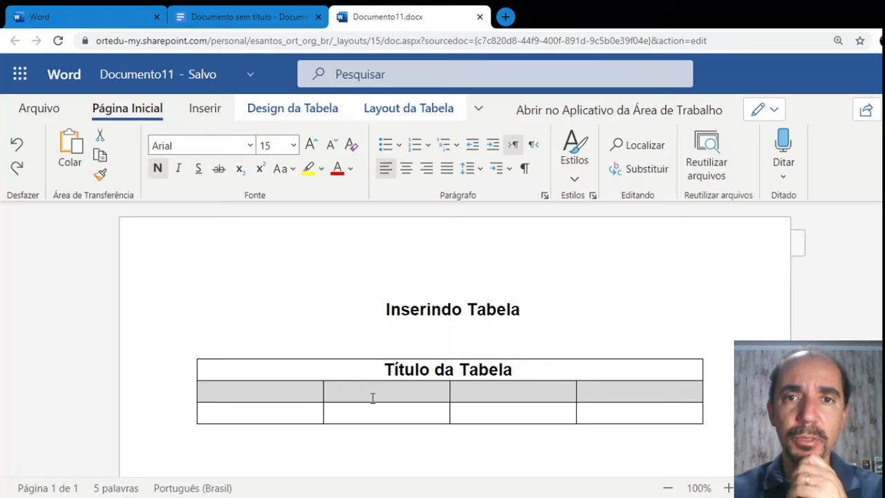
left_click(381, 115)
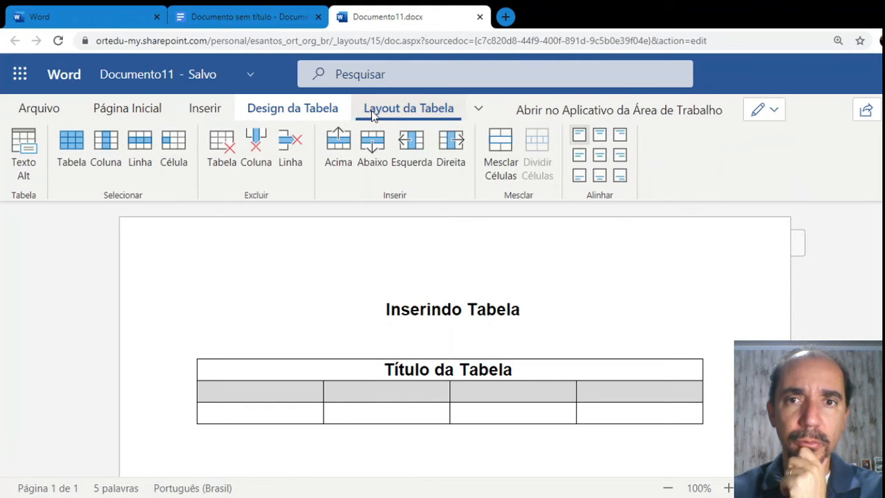
left_click(506, 154)
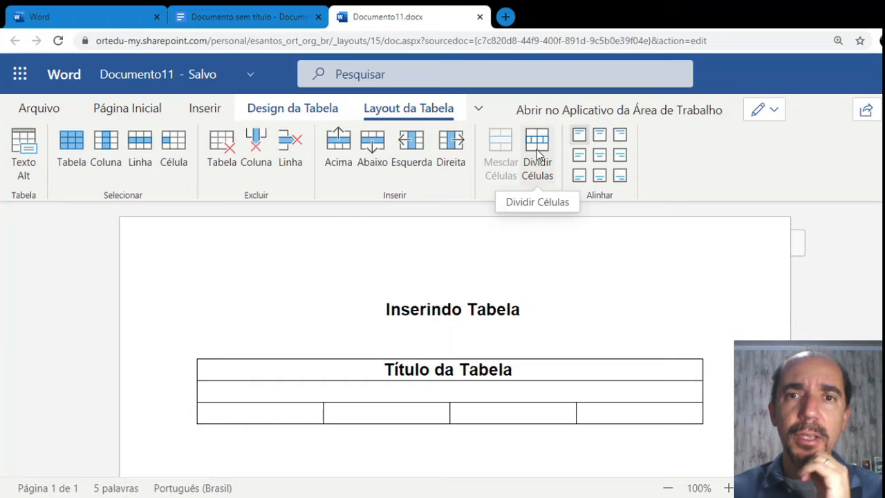
Split the merged second-row cell into 8 columns and 1 row
left_click(537, 149)
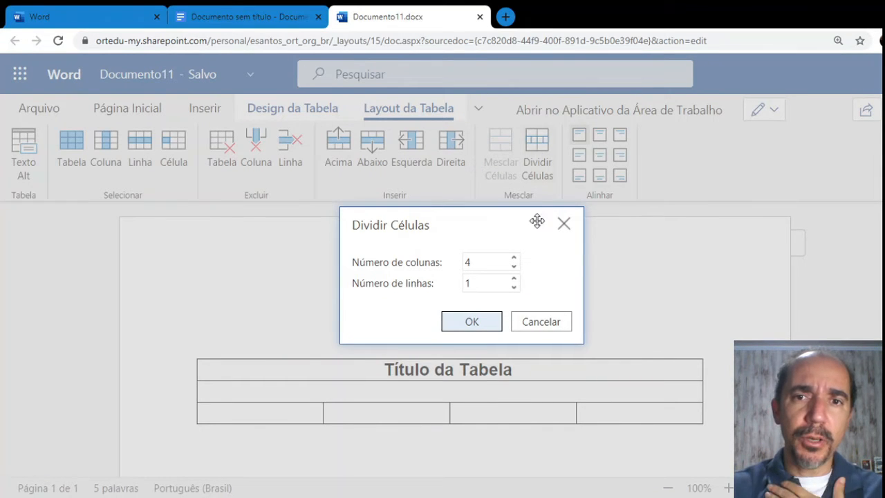
left_click(543, 324)
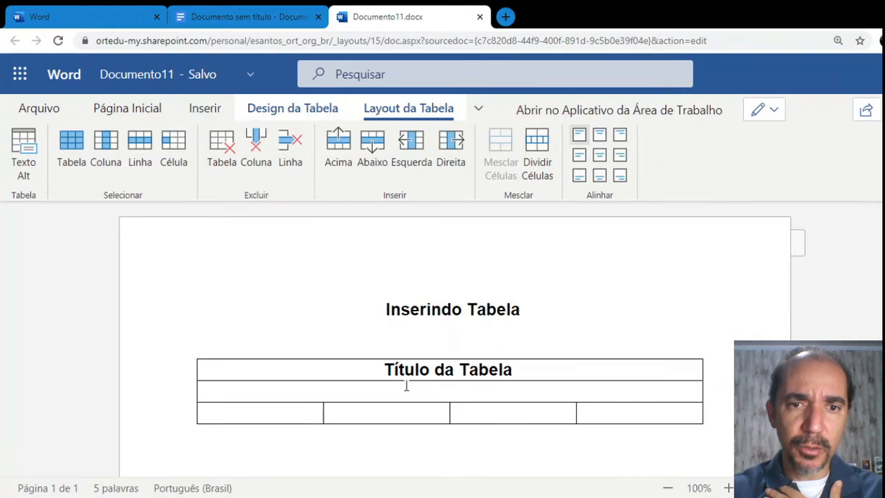
left_click(537, 163)
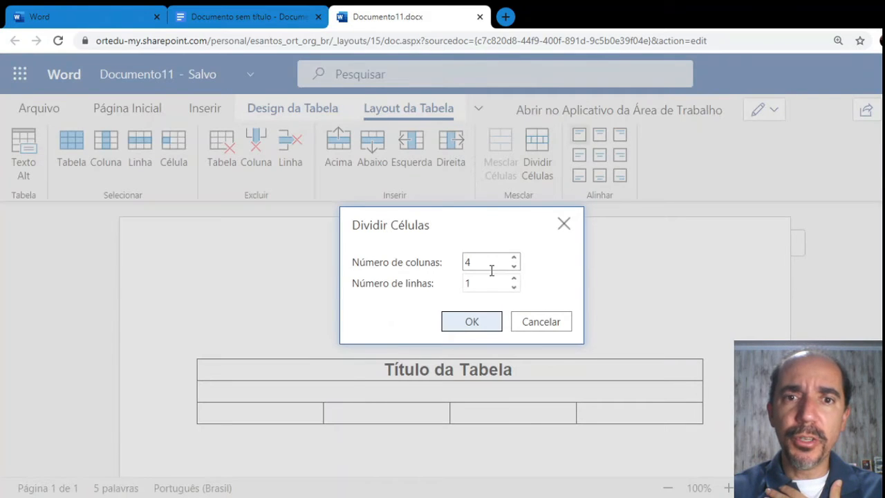
left_click(513, 258)
left_click(514, 258)
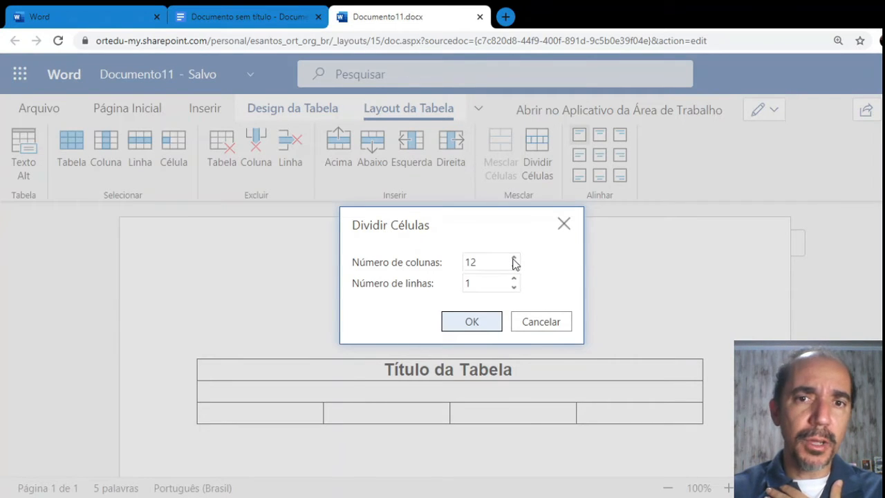
left_click(513, 267)
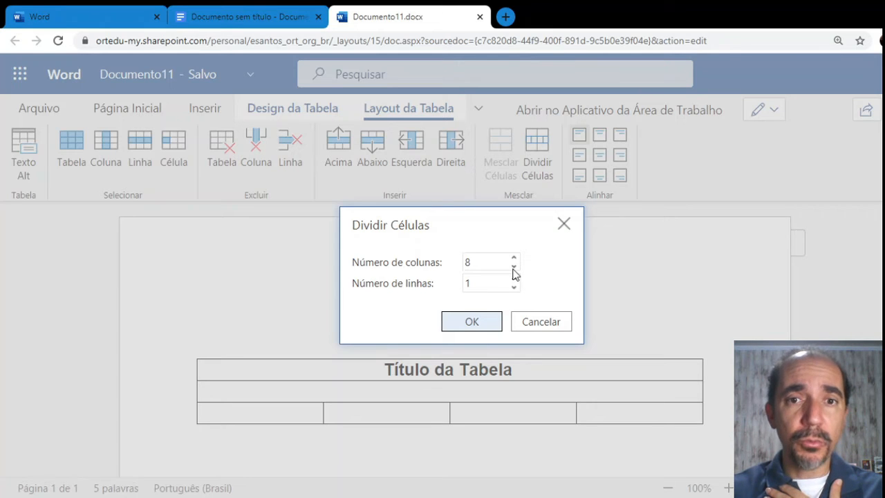
left_click(482, 322)
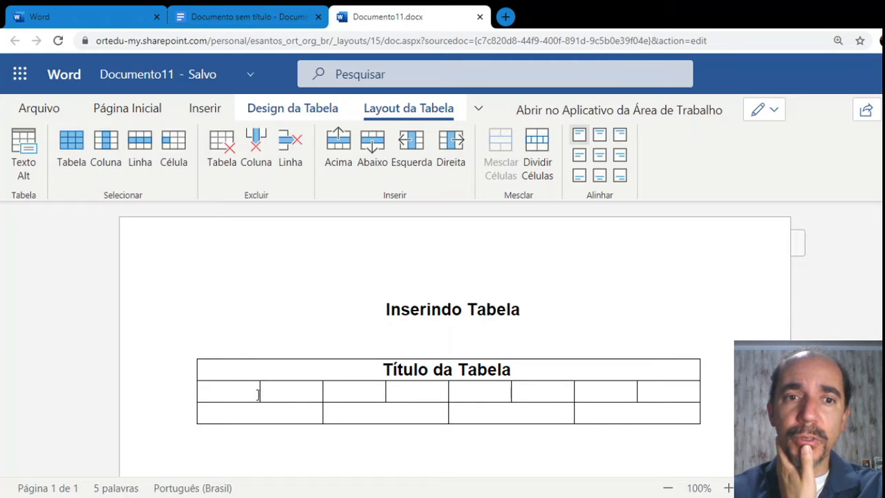
left_click(423, 390)
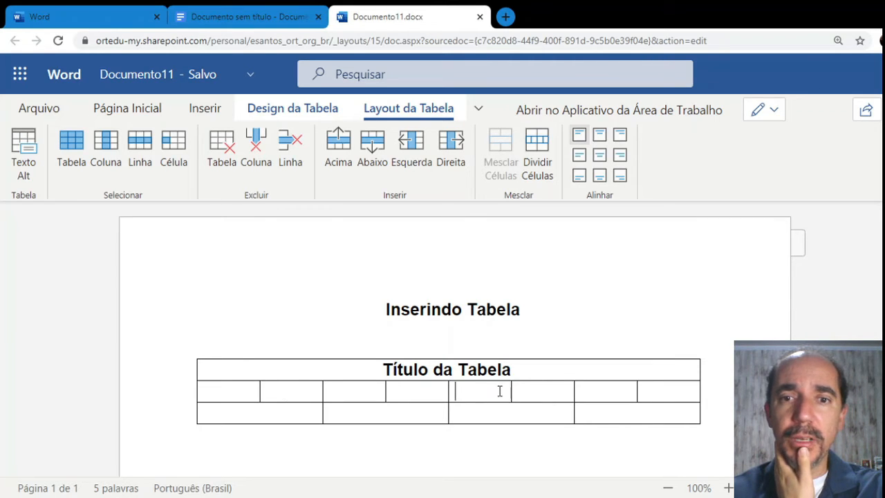
left_click(545, 394)
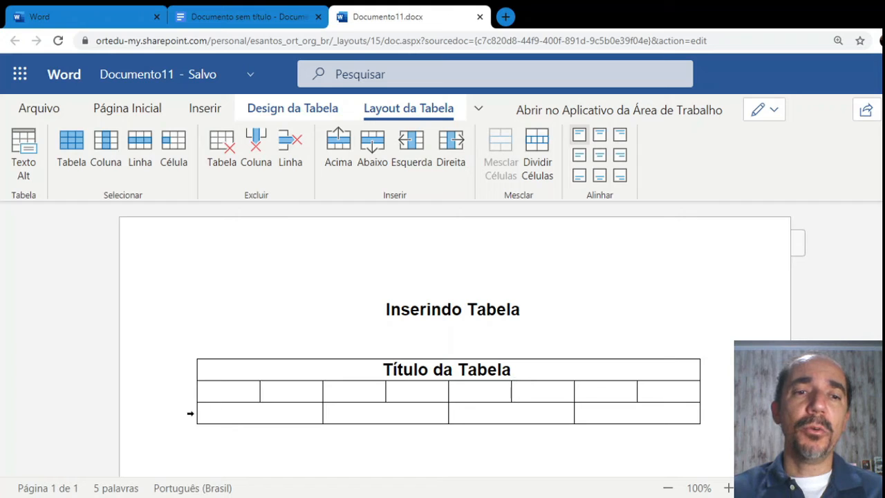
left_click(187, 411)
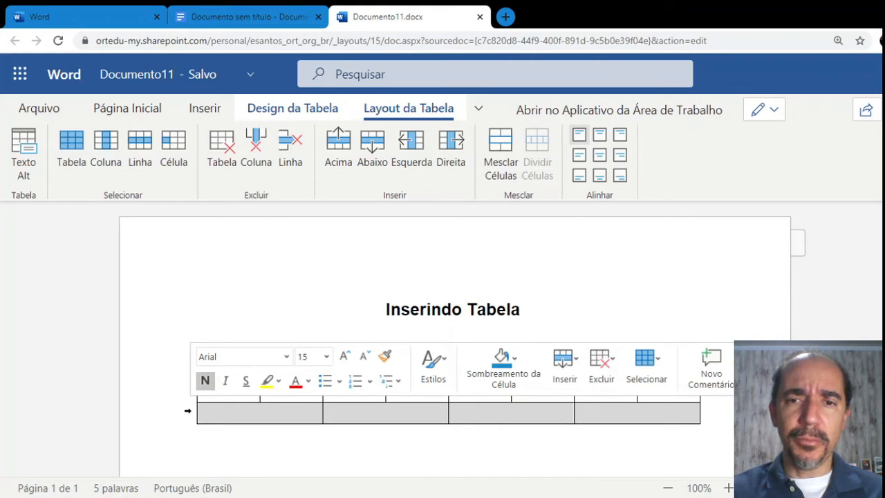
left_click(237, 298)
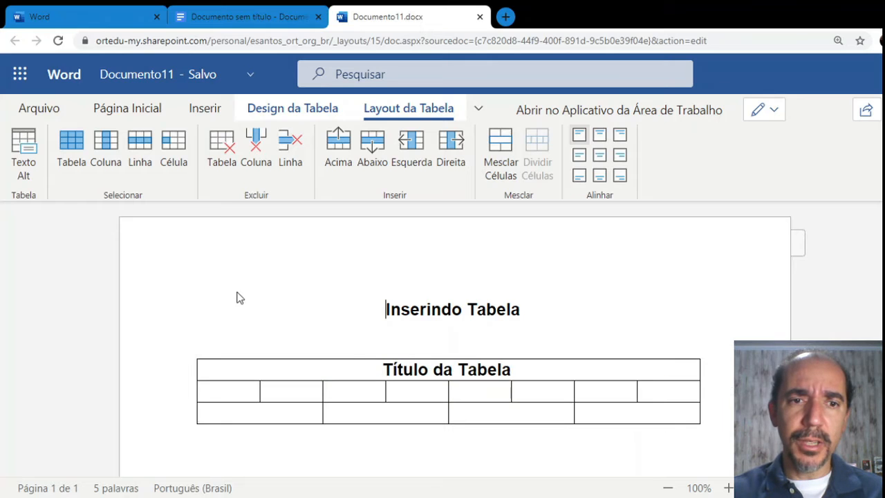
left_click(187, 392)
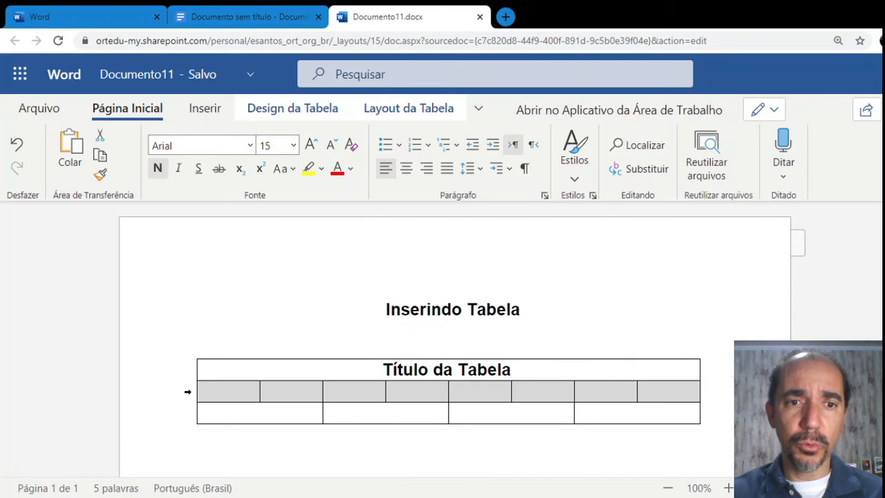
left_click(202, 414)
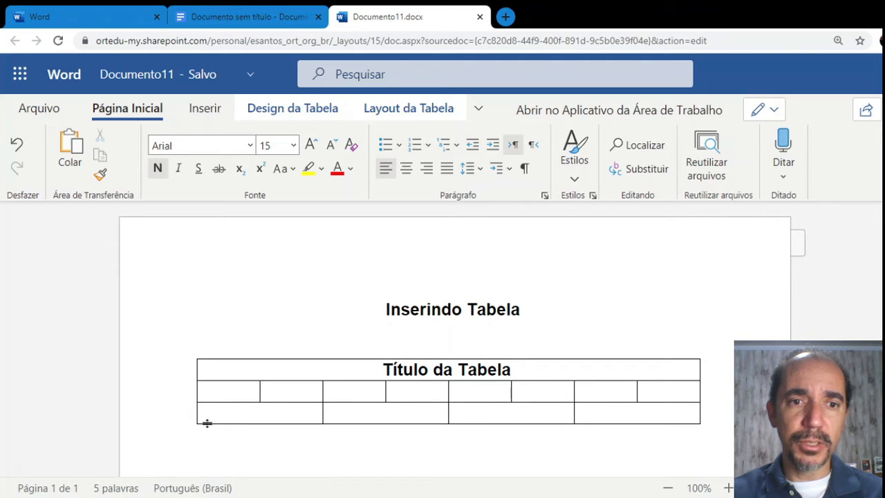
mouse_move(207, 423)
left_mouse_down()
mouse_move(207, 436)
mouse_move(208, 427)
left_mouse_up()
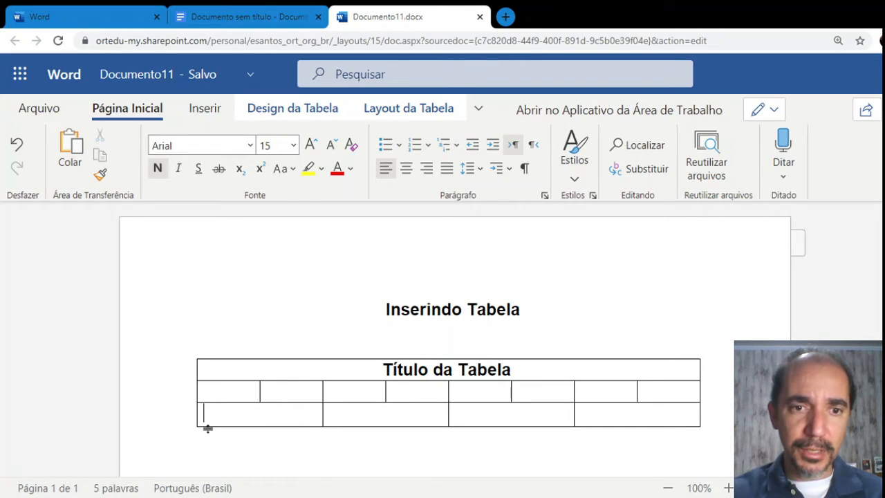
left_click_drag(208, 428, 212, 414)
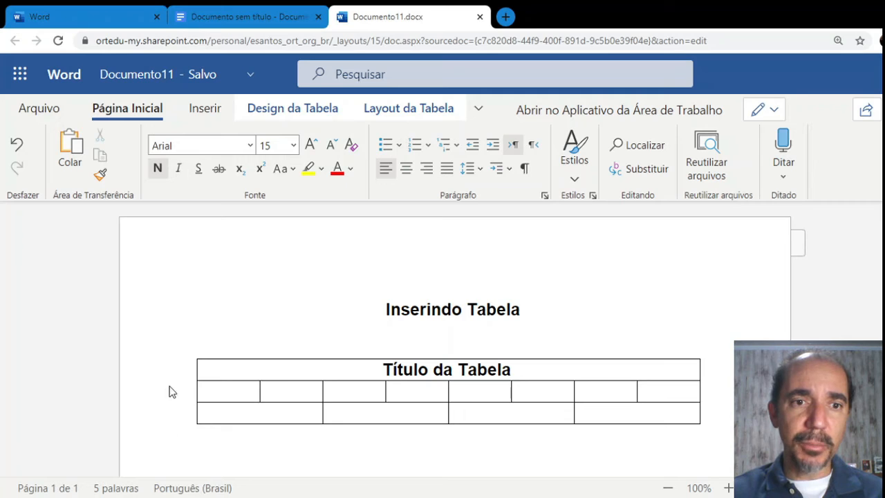
left_click(168, 365)
left_click(193, 336)
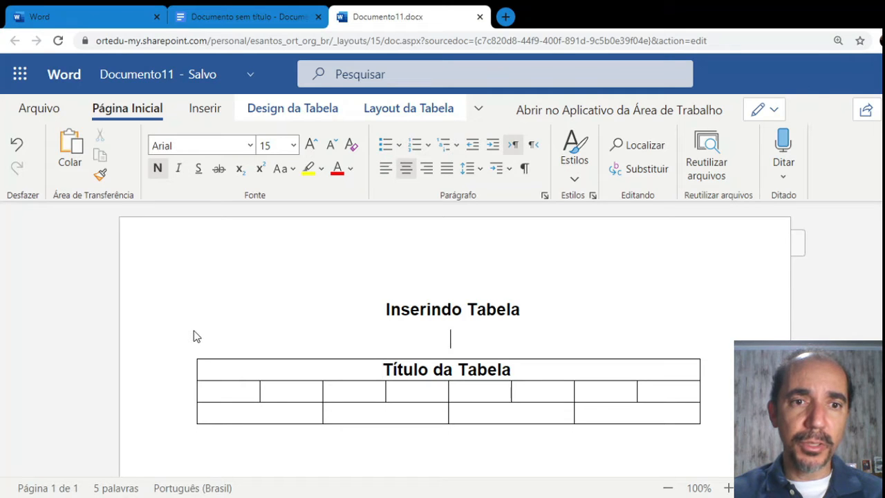
Insert two new eight-cell rows, one above and one below the table's second row
left_click(183, 392)
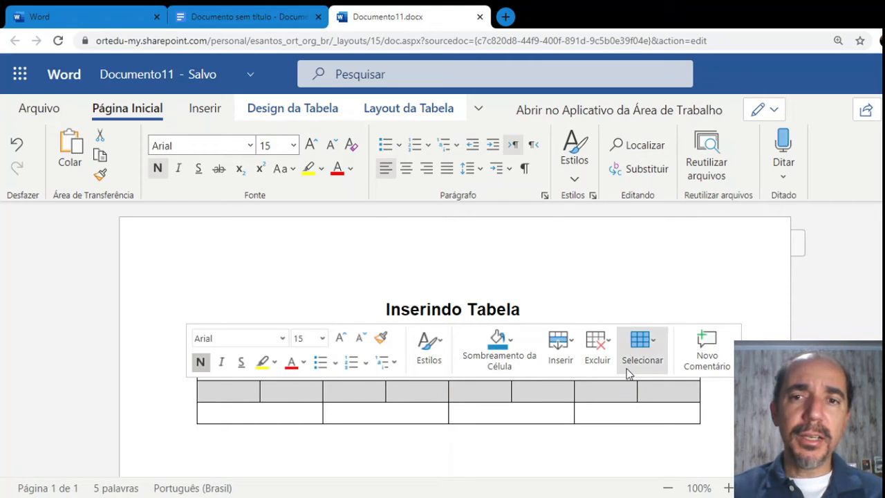
left_click(571, 353)
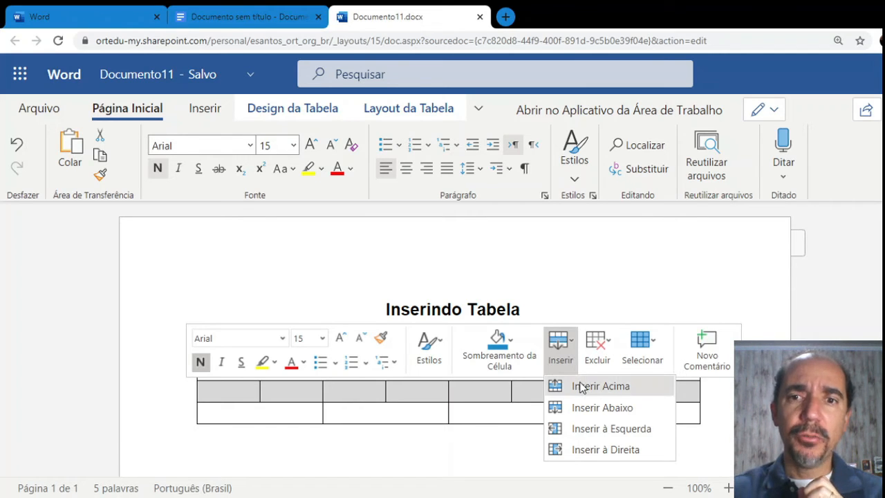
left_click(581, 387)
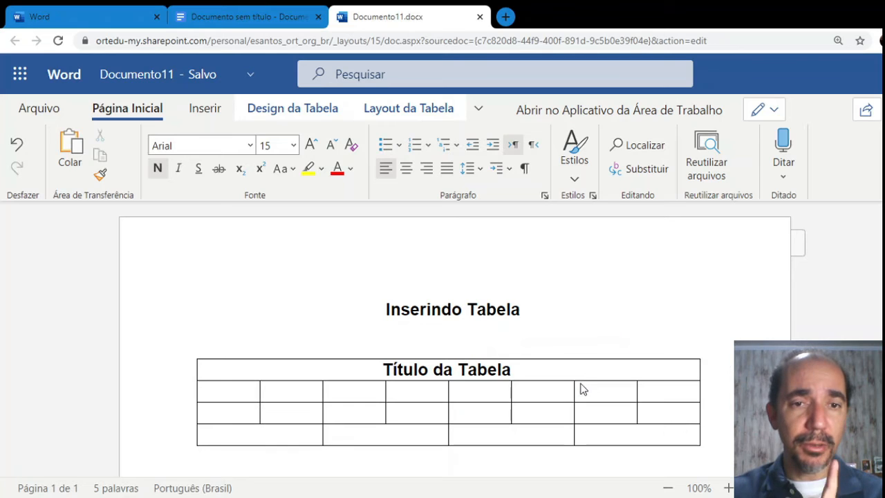
left_click(187, 412)
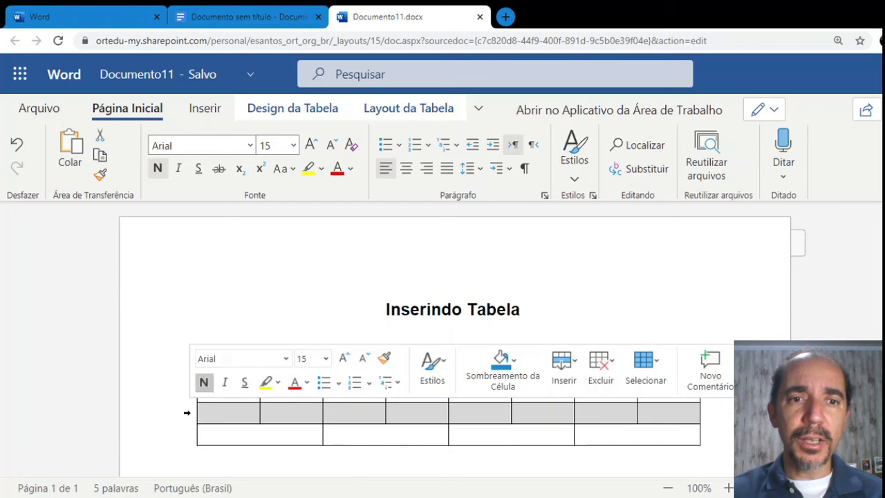
right_click(187, 413)
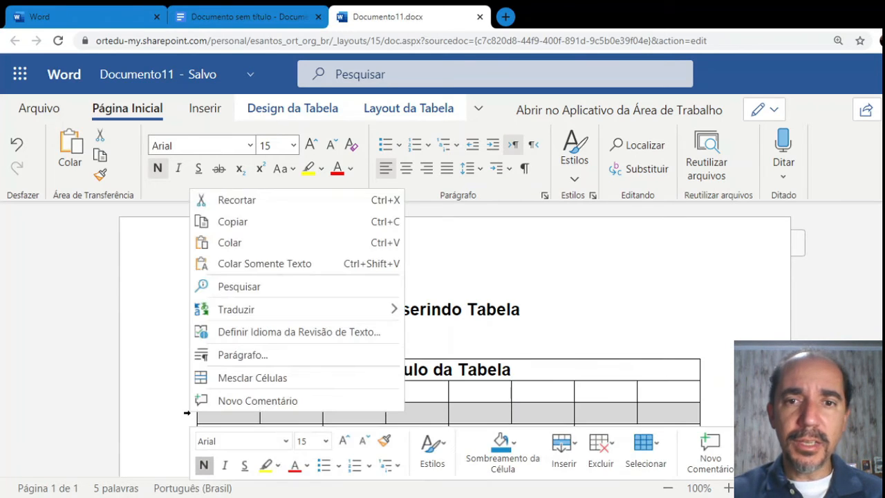
left_click(564, 451)
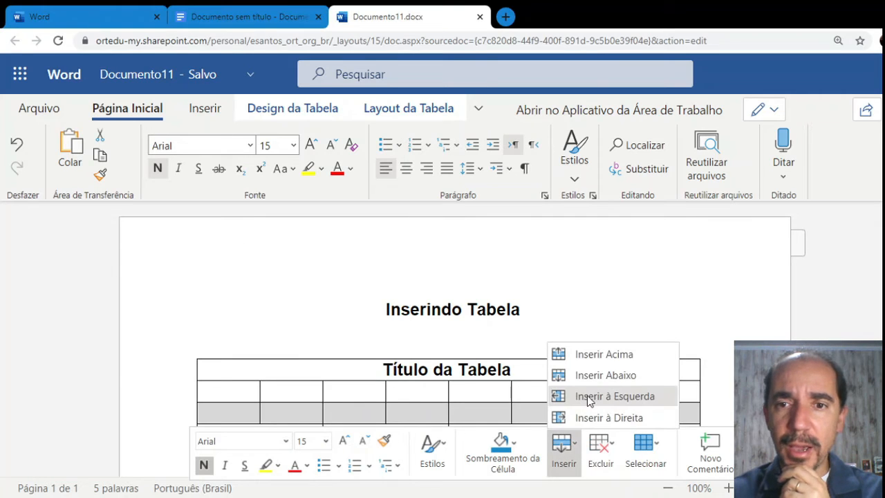
left_click(586, 376)
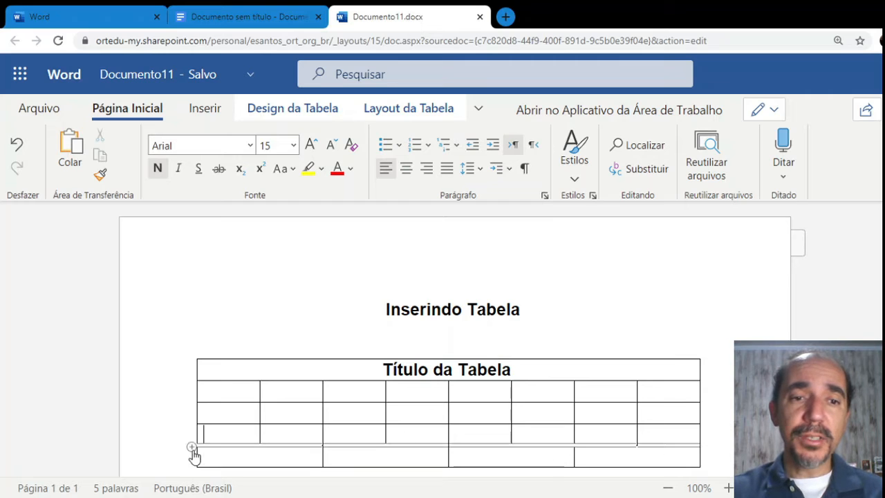
Add a four-cell row below the table's last row
left_click(182, 455)
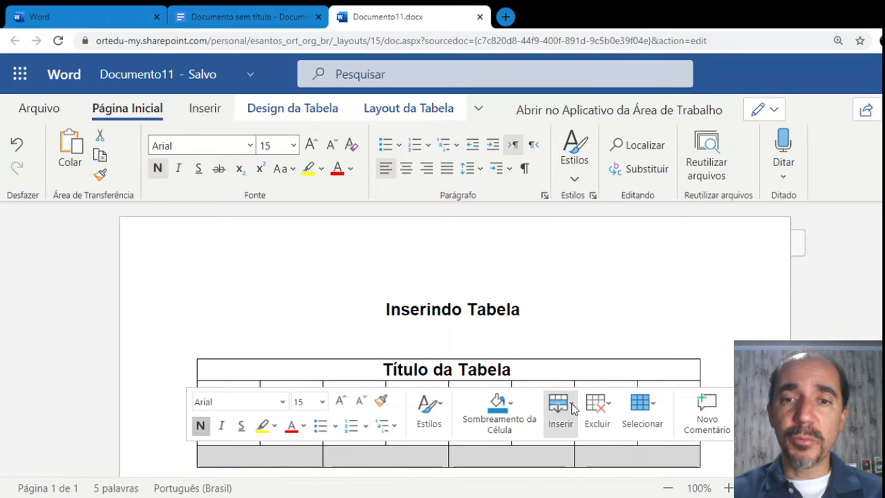
left_click(572, 408)
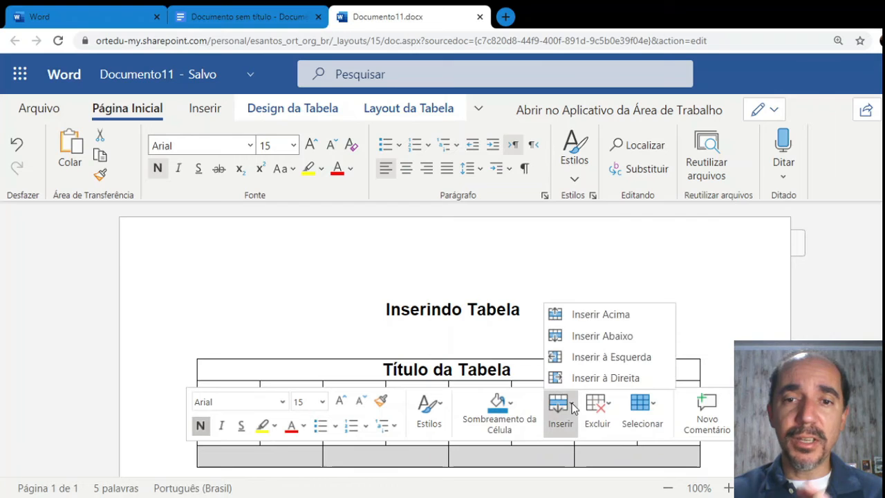
left_click(595, 336)
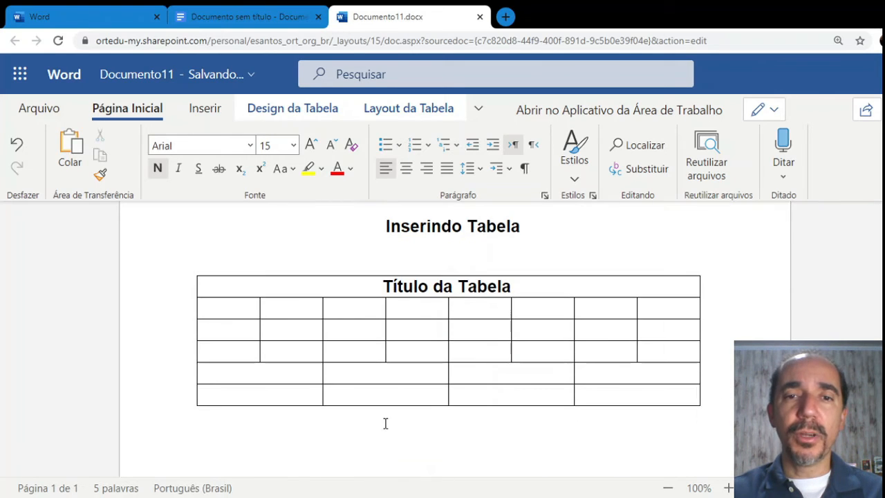
left_click(360, 402)
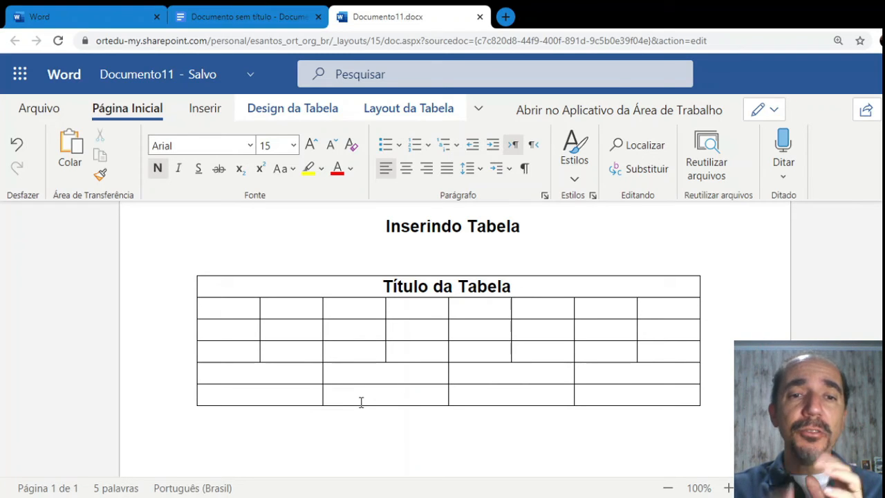
left_click(330, 436)
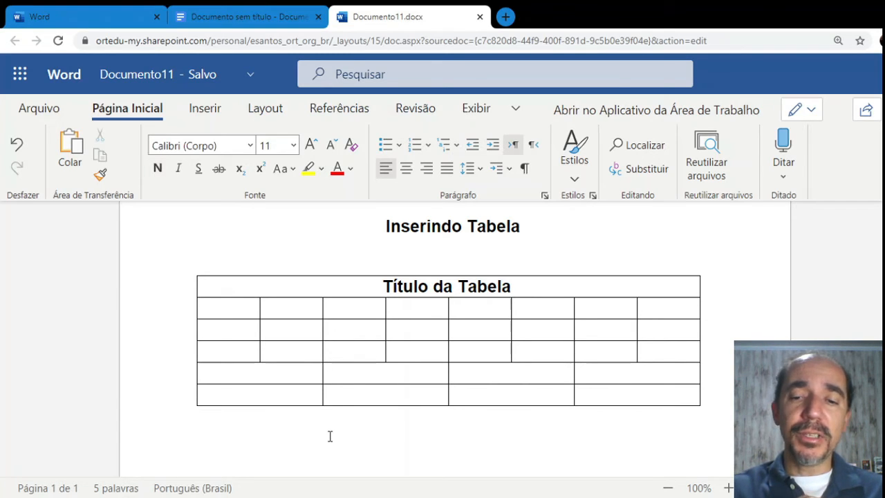
type("<-- ")
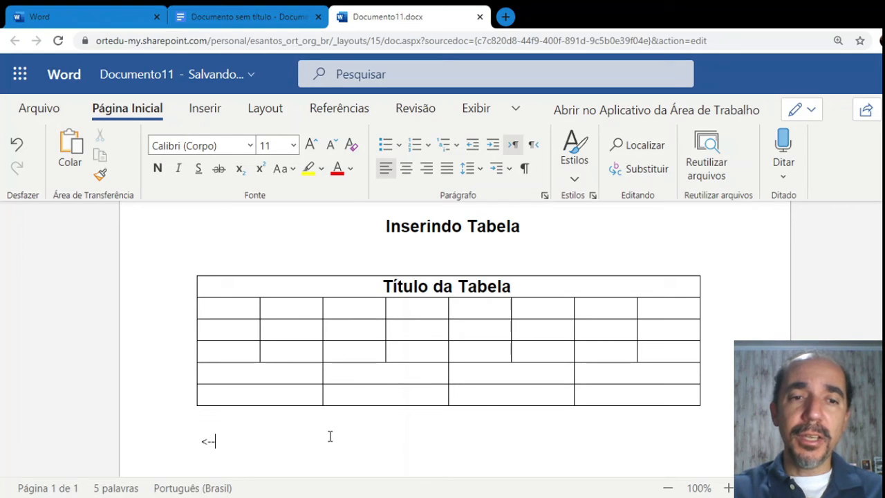
type("--")
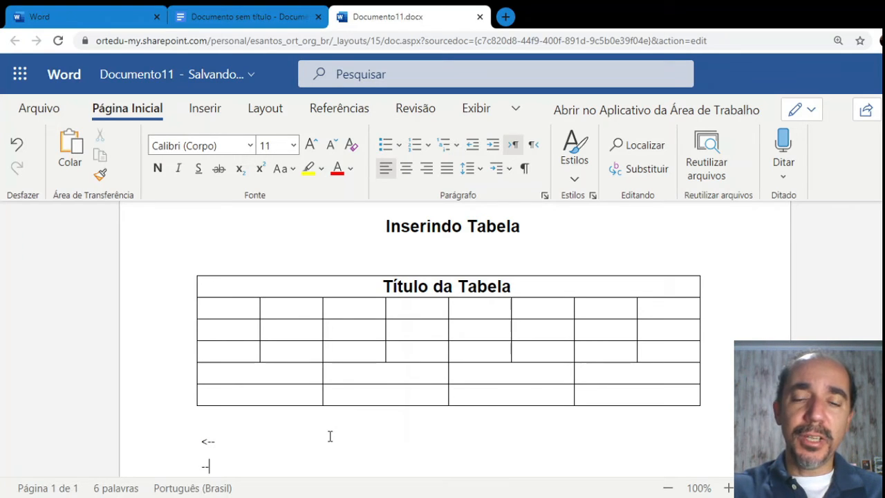
type(">")
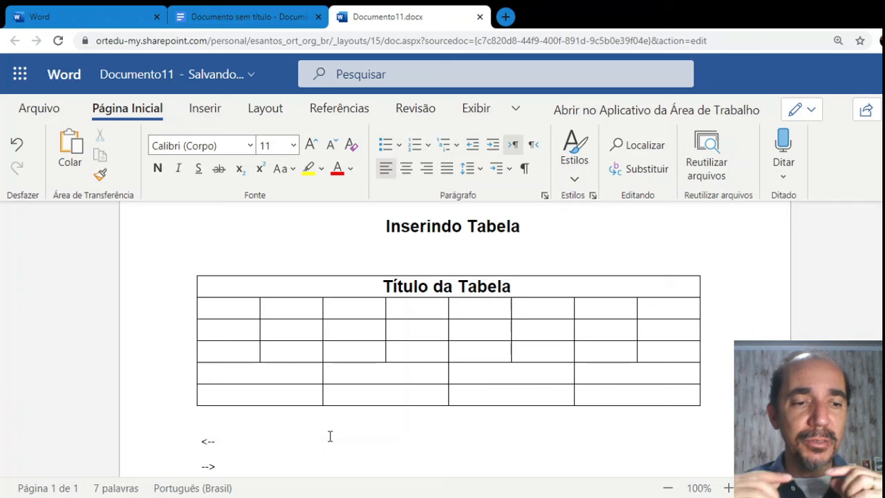
key("BackSpace")
key("BackSpace")
key("BackSpace")
key("BackSpace")
key("BackSpace")
key("BackSpace")
key("BackSpace")
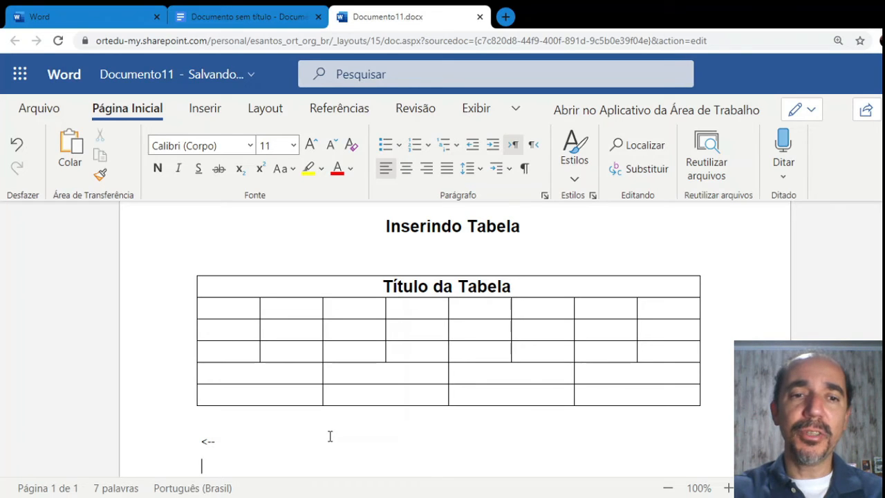
left_click(498, 400)
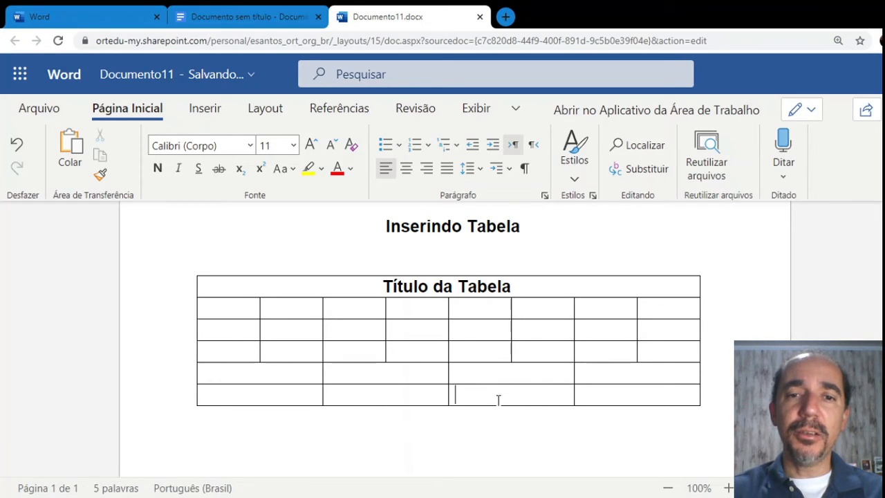
Tab past the last cell to append five new four-column rows at the table's bottom
left_click(262, 400)
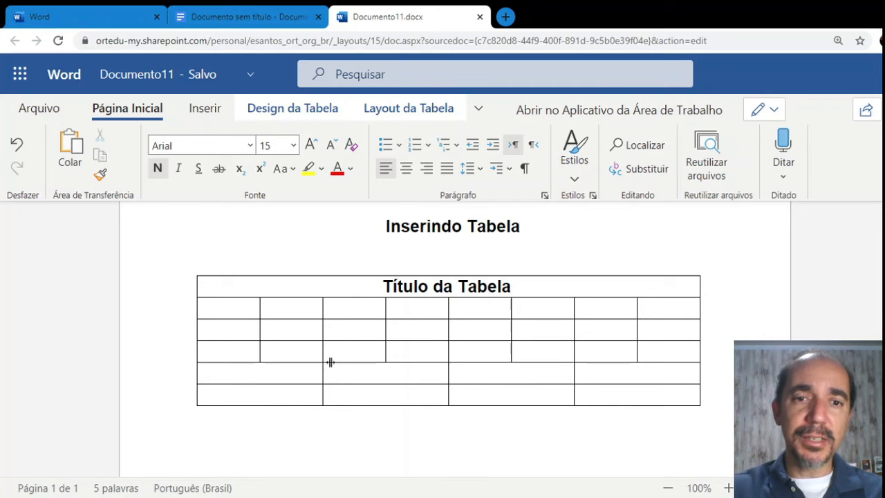
left_click(342, 386)
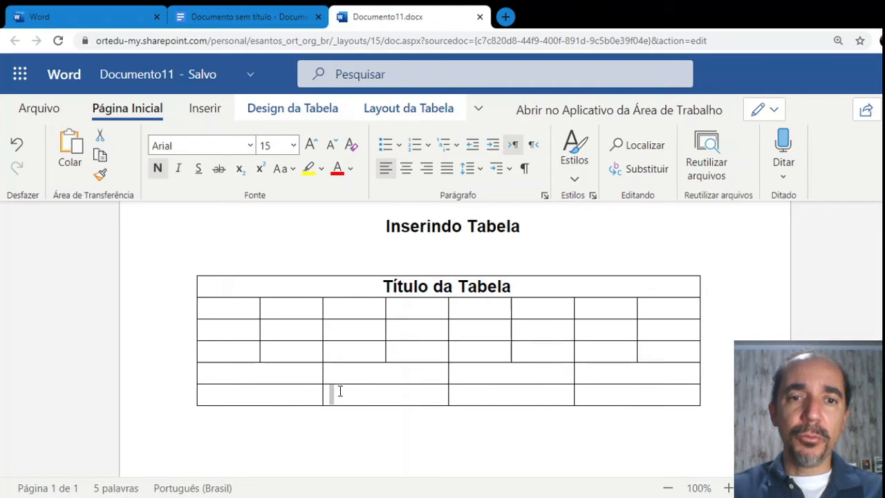
key("Tab")
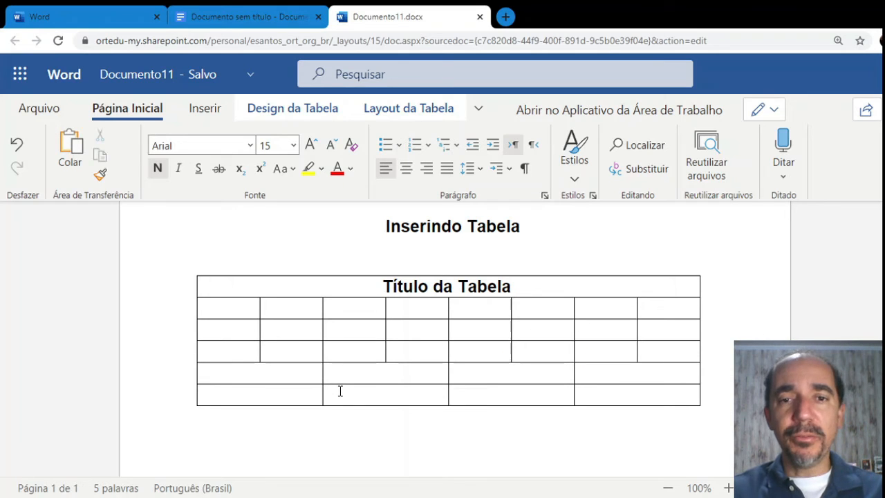
key("Tab")
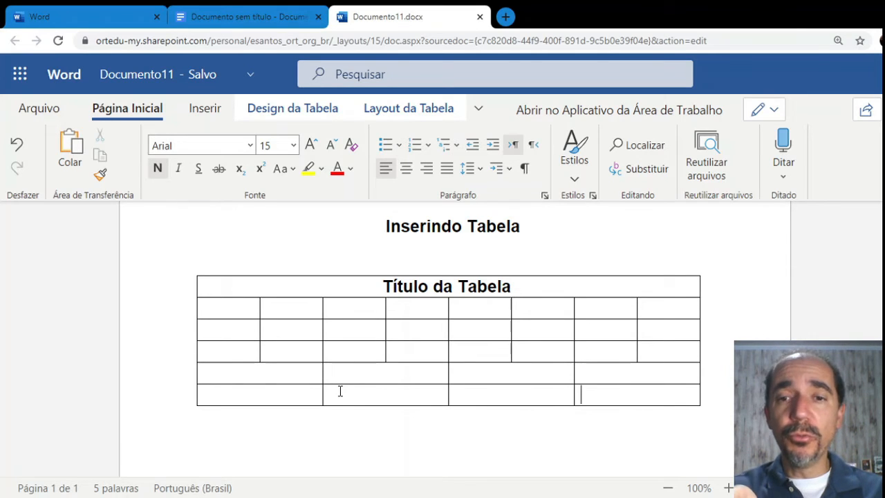
key("Tab")
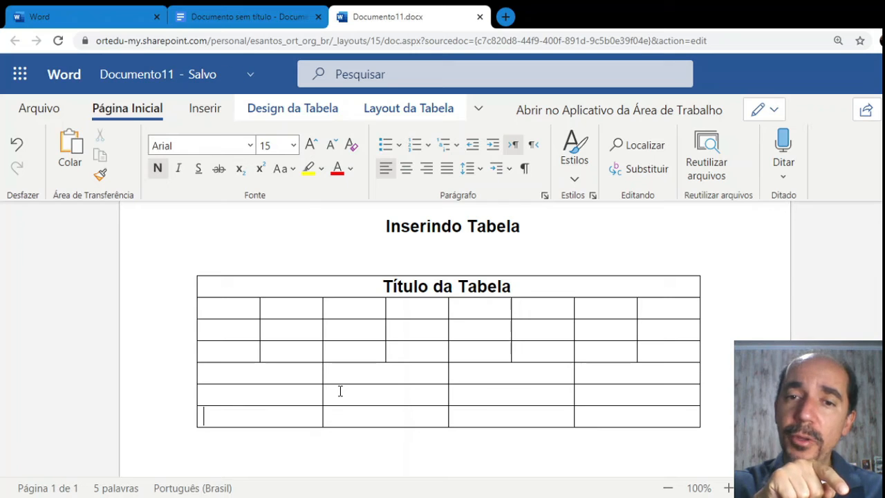
key("Tab")
key("Tab")
key("Tab")
key("Tab")
key("Tab")
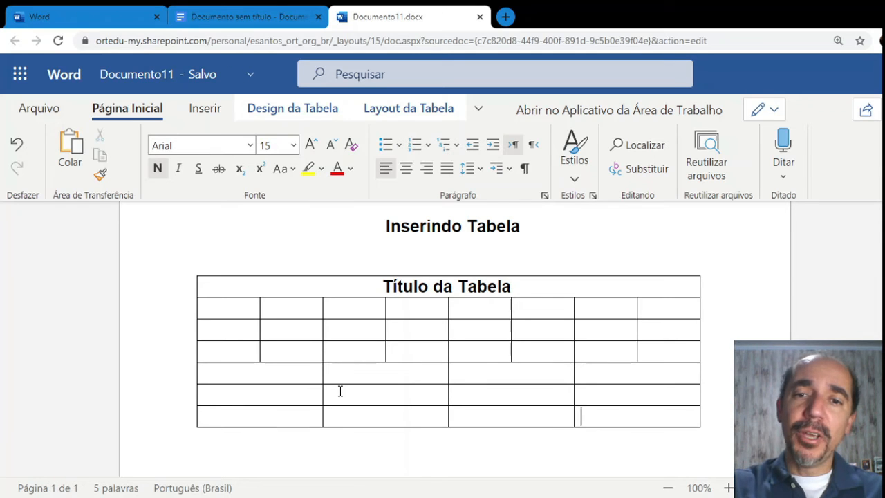
key("Tab")
key("Tab")
key("Tab")
key("Tab")
key("Tab")
key("Tab")
key("Tab")
key("Tab")
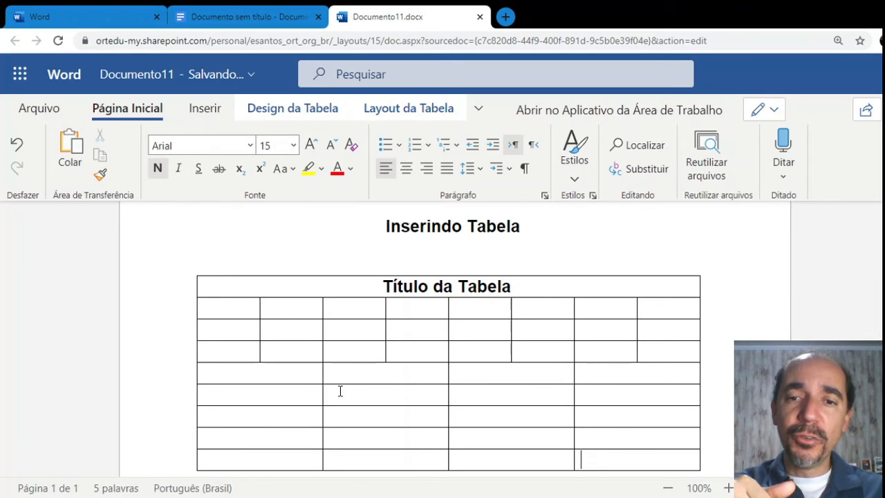
key("Tab")
key("Tab")
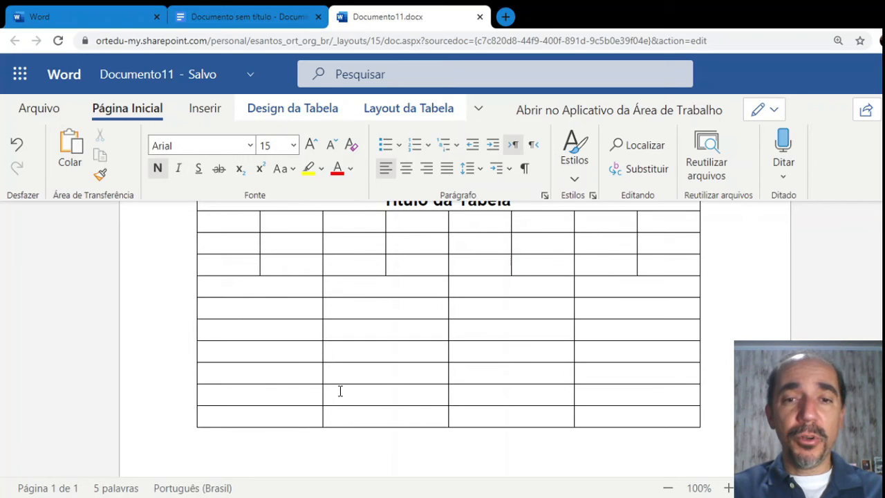
key("Tab")
key("Tab")
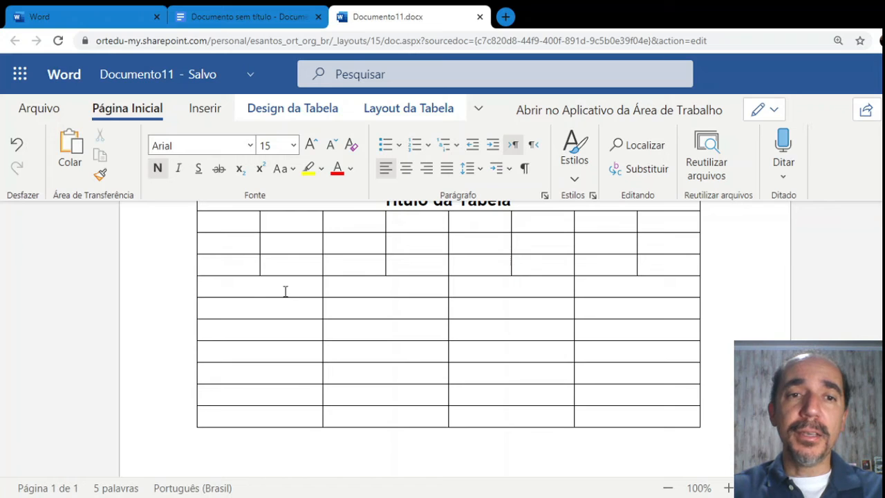
Enter the header cells Código, Nome, Tel and Email, correcting the 'TEl' typo
type("C")
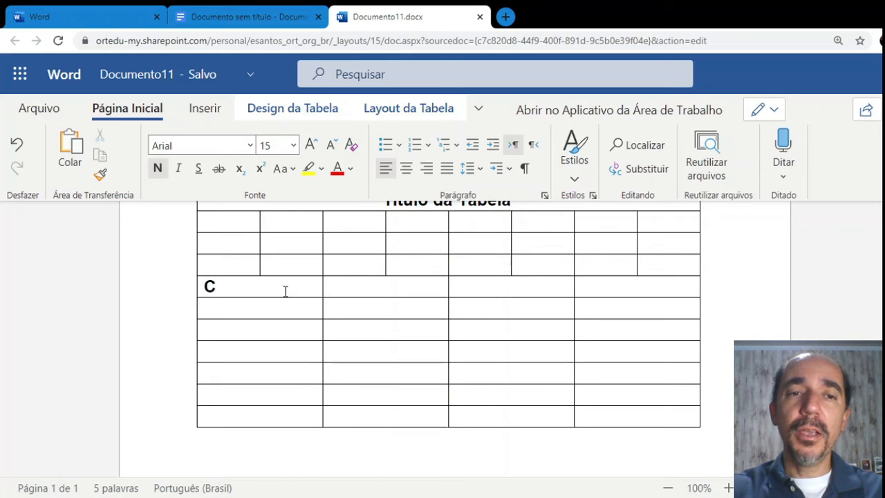
type("ódigo ")
type("No")
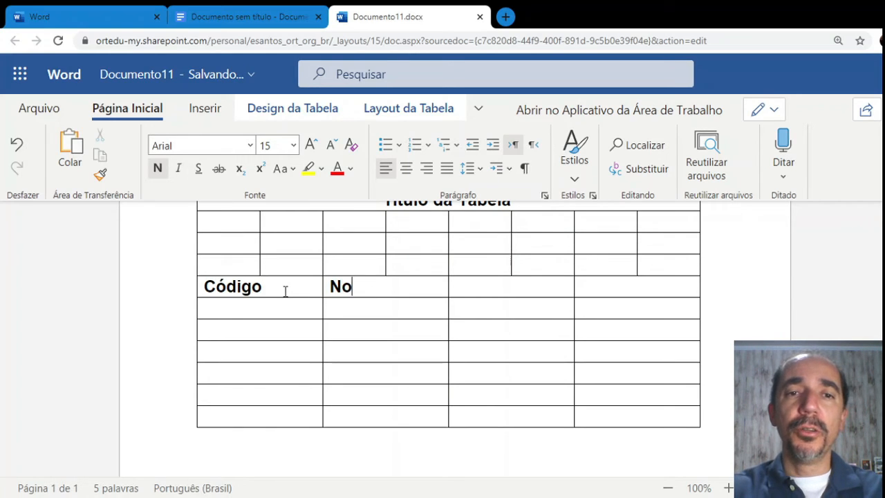
type("me")
key("Tab")
type("TEl")
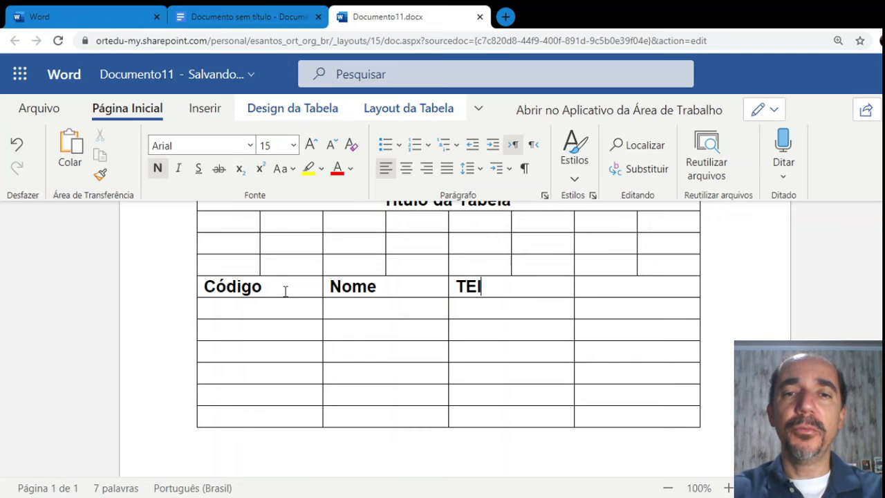
key("BackSpace")
key("BackSpace")
type("el")
key("Tab")
type("Email")
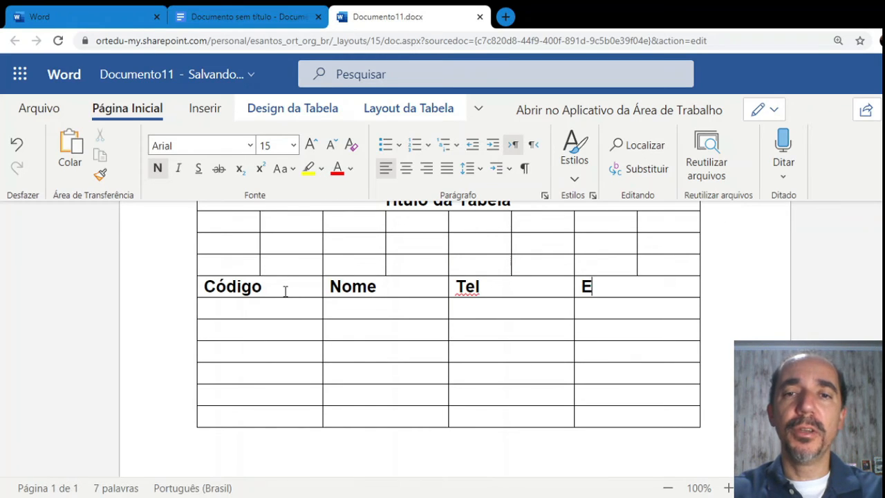
key("Tab")
key("Tab")
key("Tab")
key("Tab")
key("Tab")
key("Tab")
key("Tab")
key("Tab")
key("Tab")
key("Tab")
key("Tab")
key("Tab")
key("Tab")
key("Tab")
key("Tab")
key("Tab")
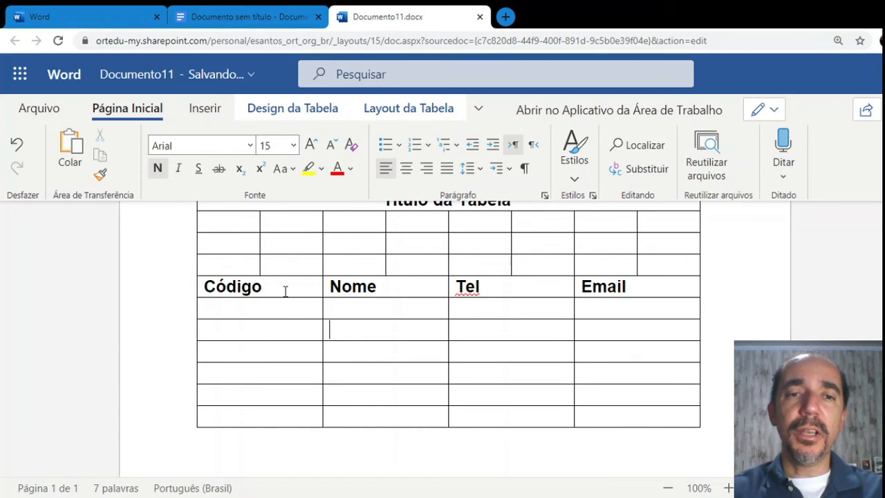
key("Tab")
key("Tab")
key("Tab")
key("Tab")
key("Tab")
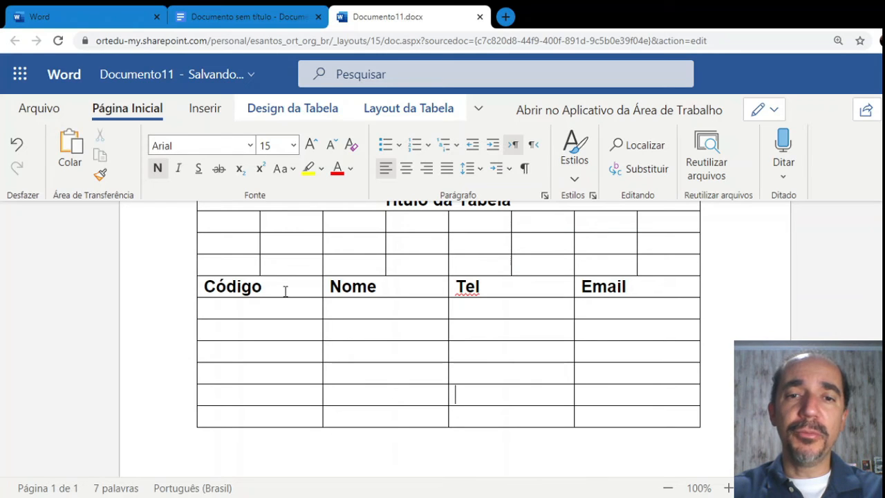
Fill the last row with code 107, a name, a phone number and an e-mail address
key("shift+Tab")
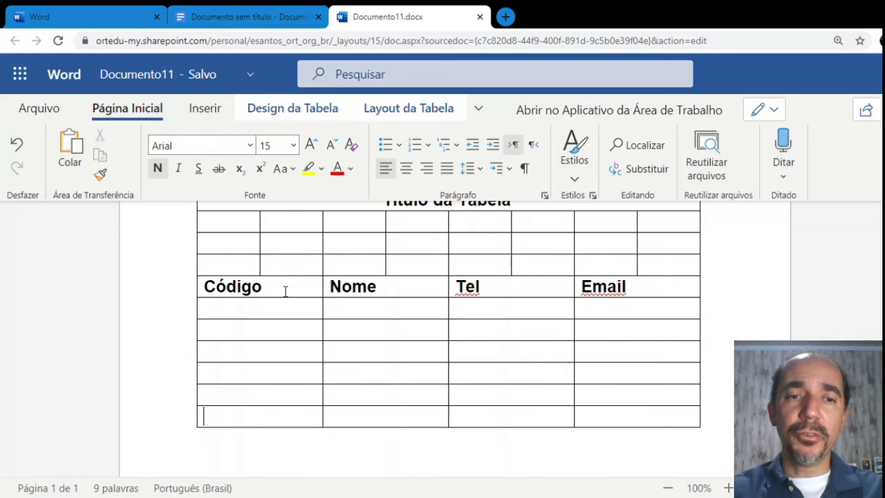
type("Elia")
key("BackSpace")
key("BackSpace")
key("BackSpace")
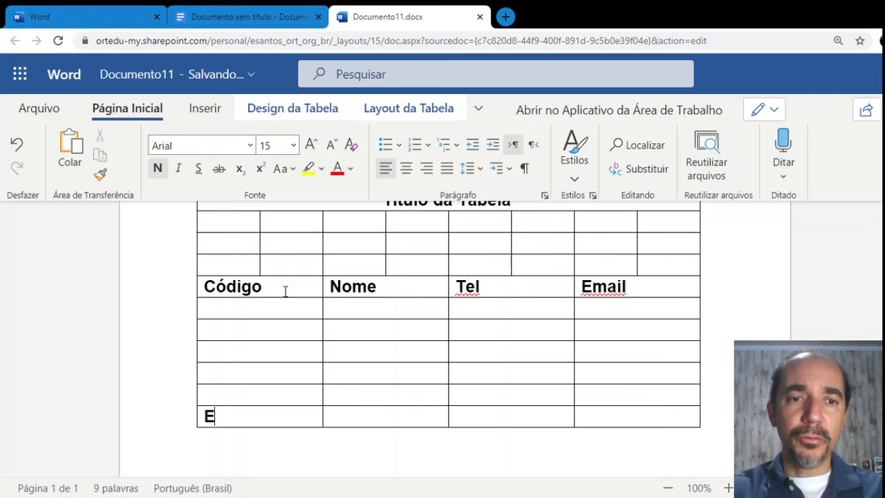
key("BackSpace")
type("Elias")
key("Tab")
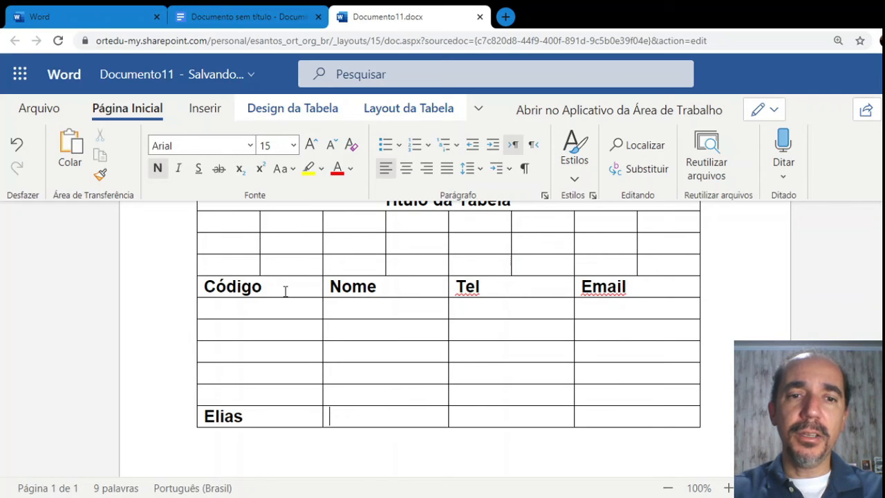
left_click(253, 421)
key("BackSpace")
key("BackSpace")
key("BackSpace")
key("BackSpace")
key("BackSpace")
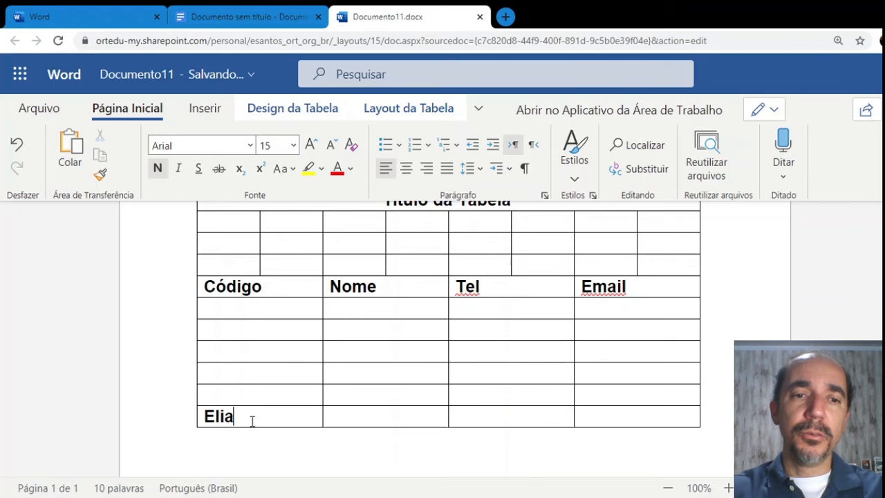
type("107")
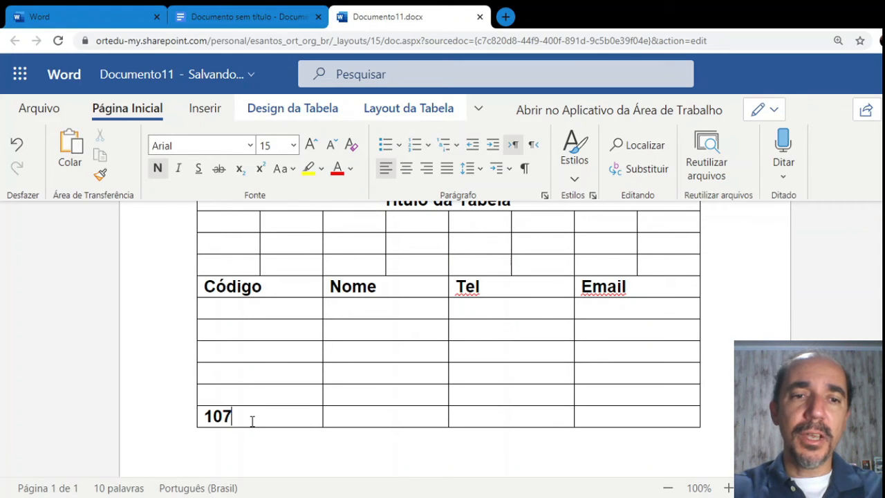
key("Tab")
type("Elias")
key("Tab")
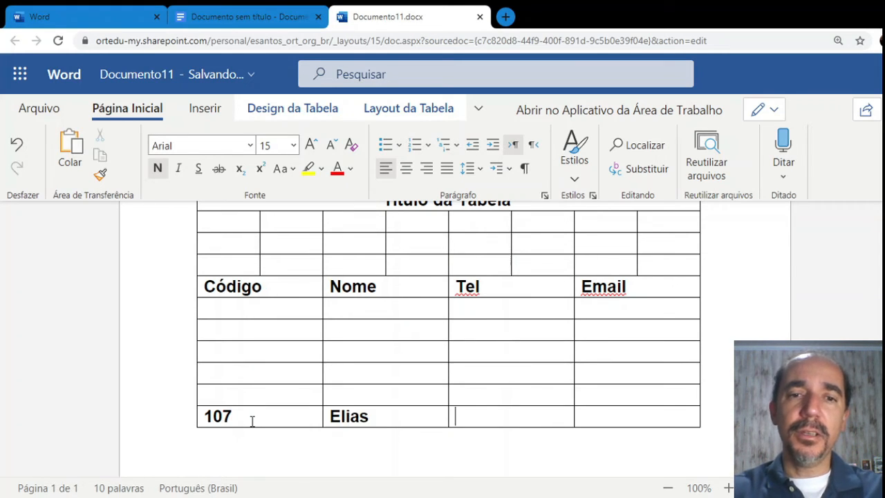
type("222")
key("Tab")
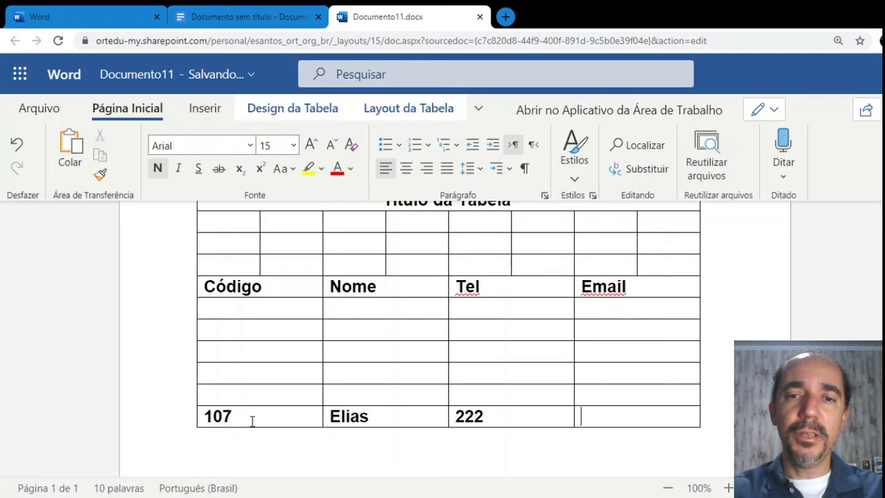
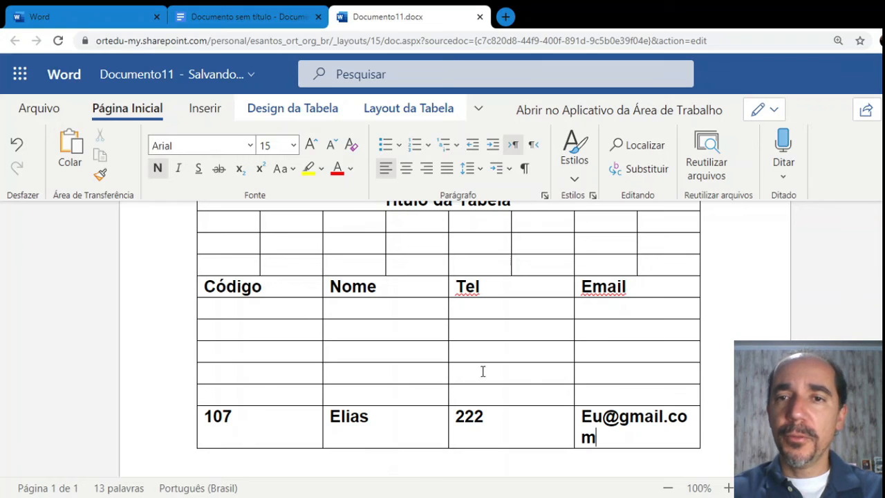
Widen the Email column so the address fits on one line, then add an empty row
left_click_drag(571, 312, 562, 312)
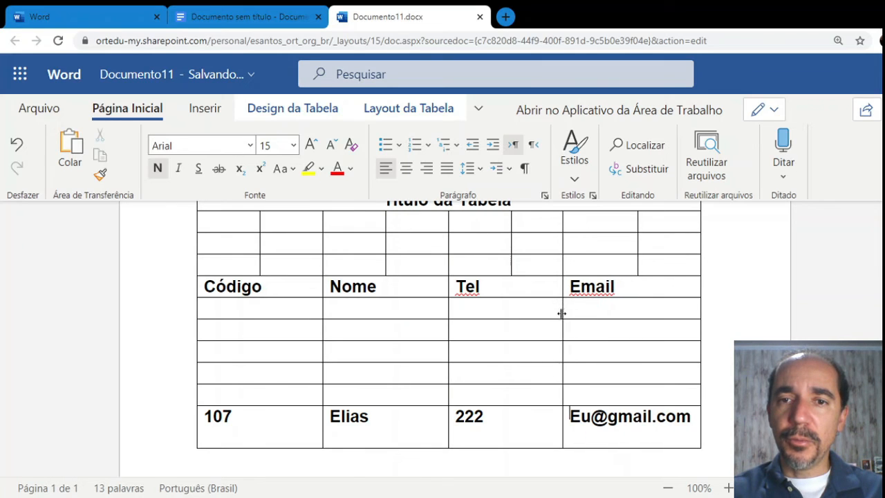
key("BackSpace")
key("BackSpace")
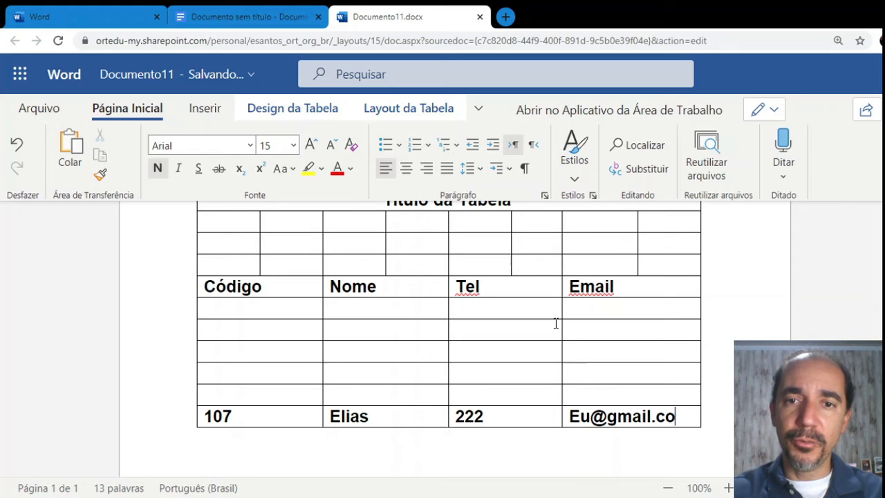
left_click_drag(562, 323, 553, 324)
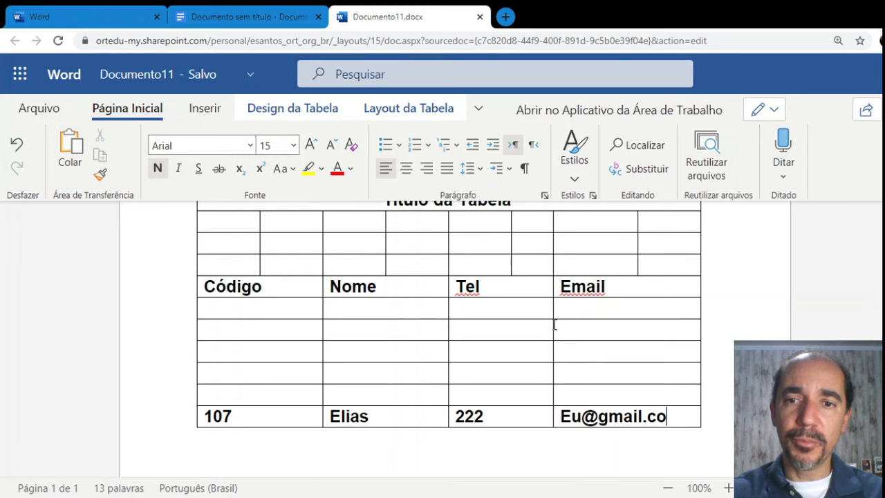
type("m")
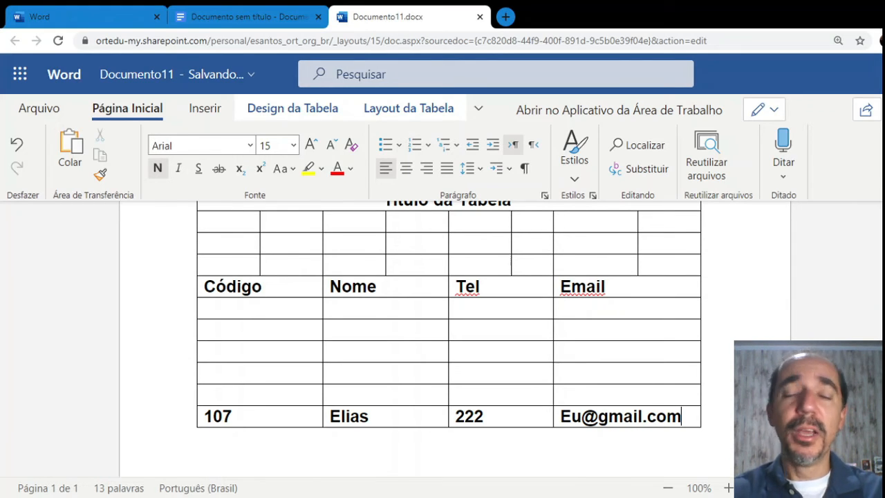
key("Tab")
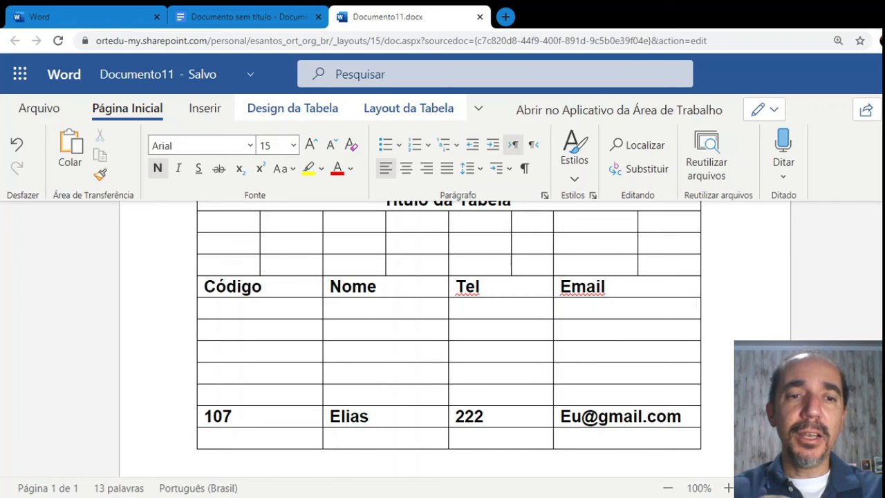
Enter code 108, a name and a phone number in the new row
type("108")
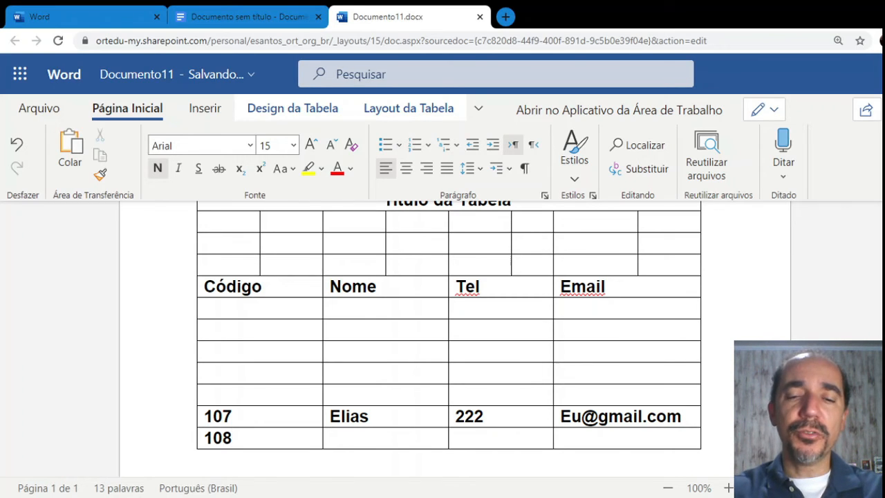
key("Tab")
type("Elia")
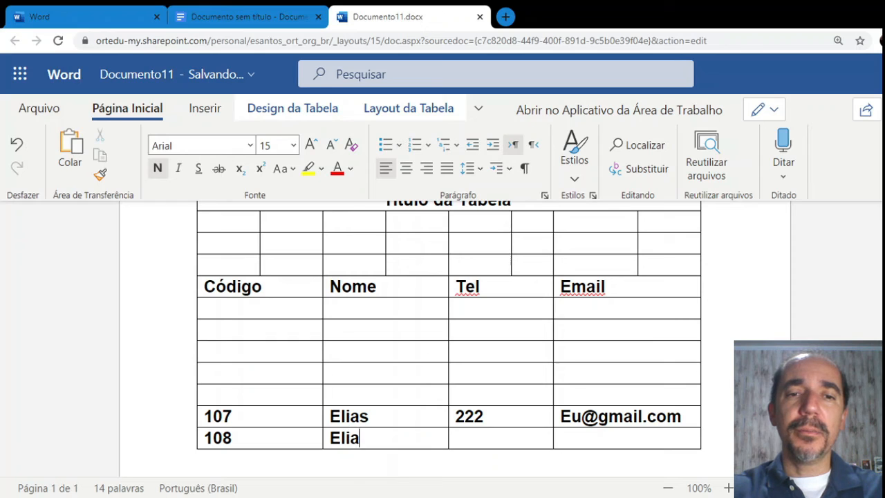
type("ne")
key("Tab")
type("333")
key("Tab")
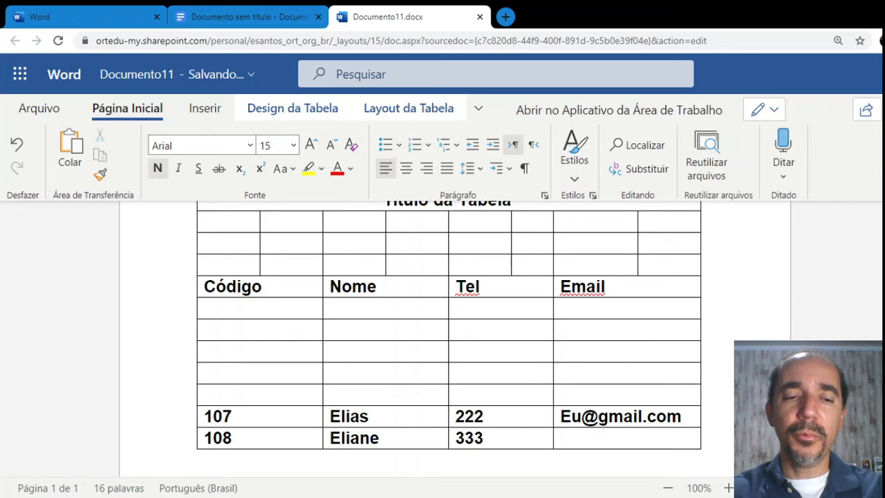
Undo the accidental edit, type hotmail.com in the Email cell, and add another empty row
key("shift+Up")
key("shift+Up")
type("@jot")
key("BackSpace")
key("BackSpace")
key("BackSpace")
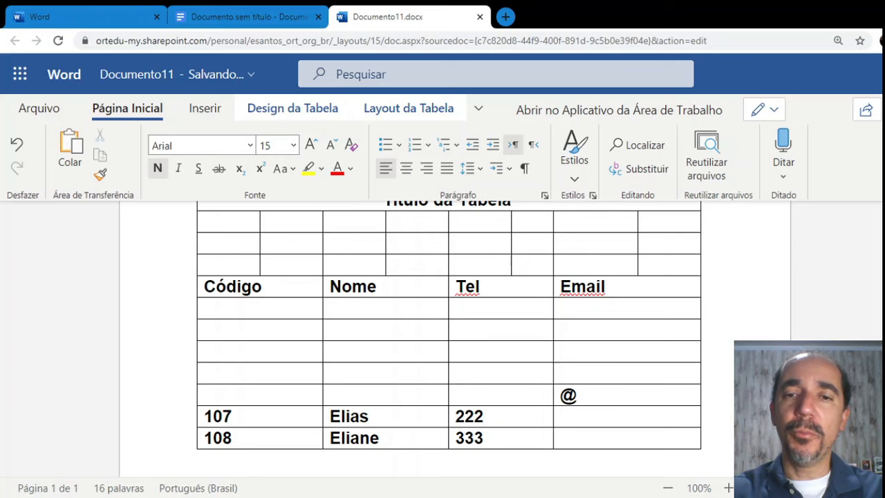
key("ctrl+z")
key("ctrl+z")
key("ctrl+z")
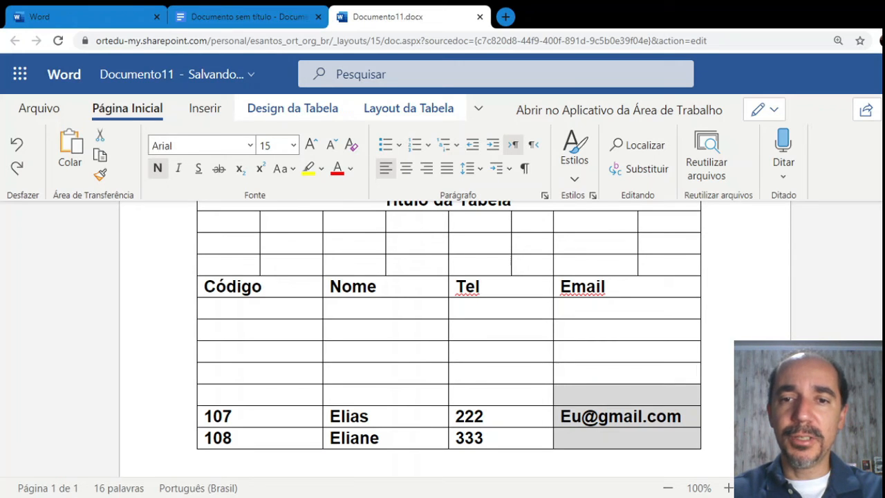
left_click(620, 439)
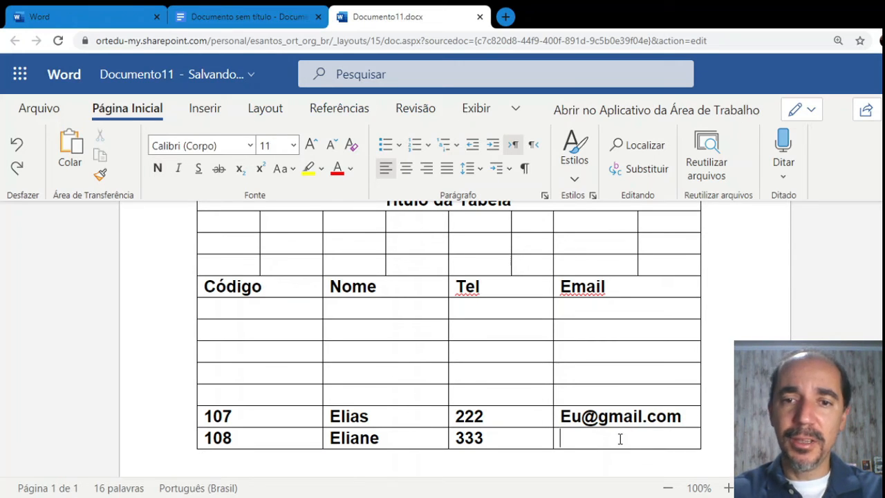
type("hotmail")
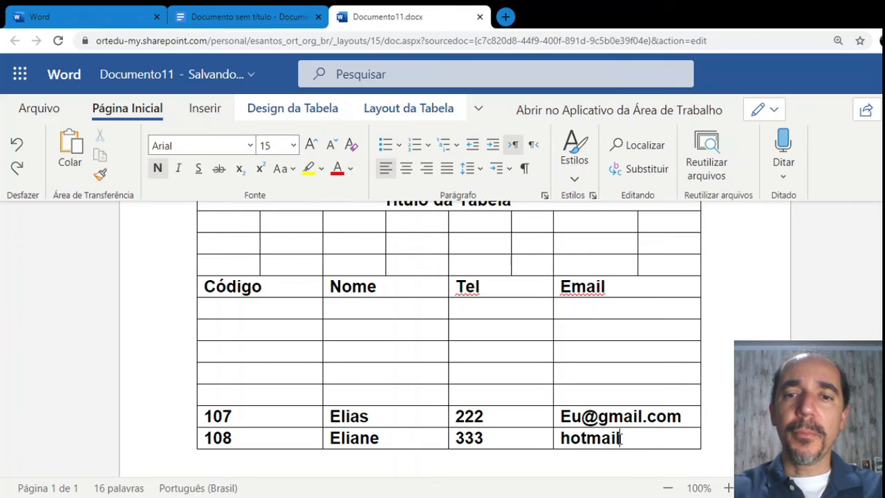
type(".com")
key("Tab")
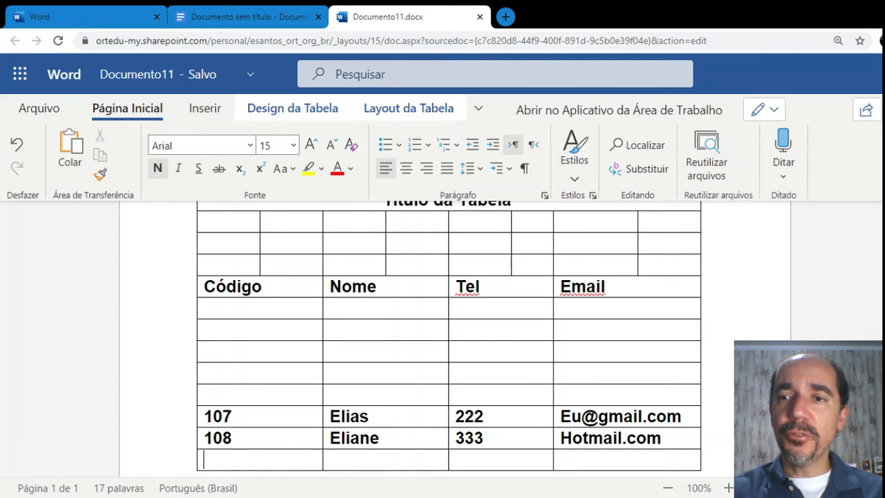
Step out of the Word table and switch to the 'Documento sem título' Google Docs tab
scroll(449, 345, "down", 1)
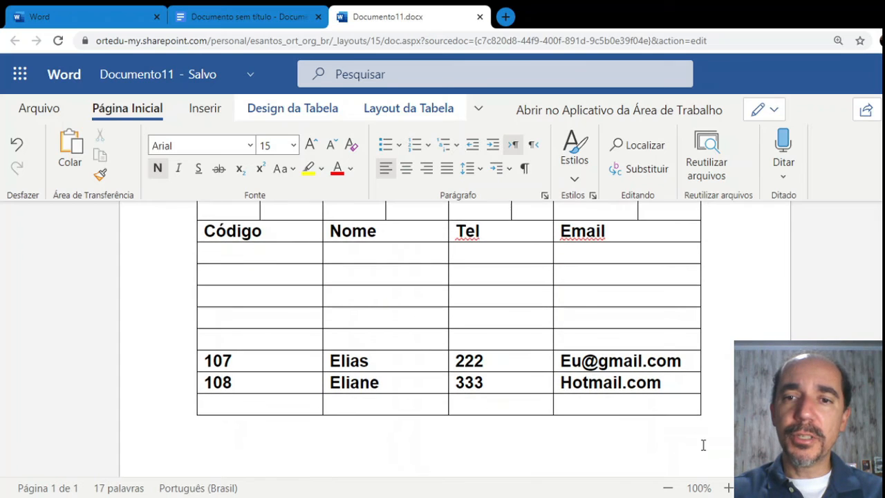
left_click(586, 445)
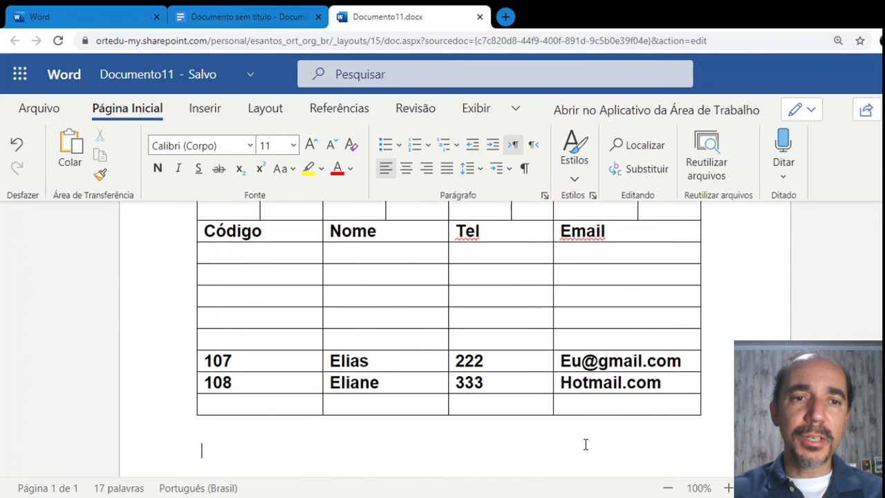
left_click(290, 401)
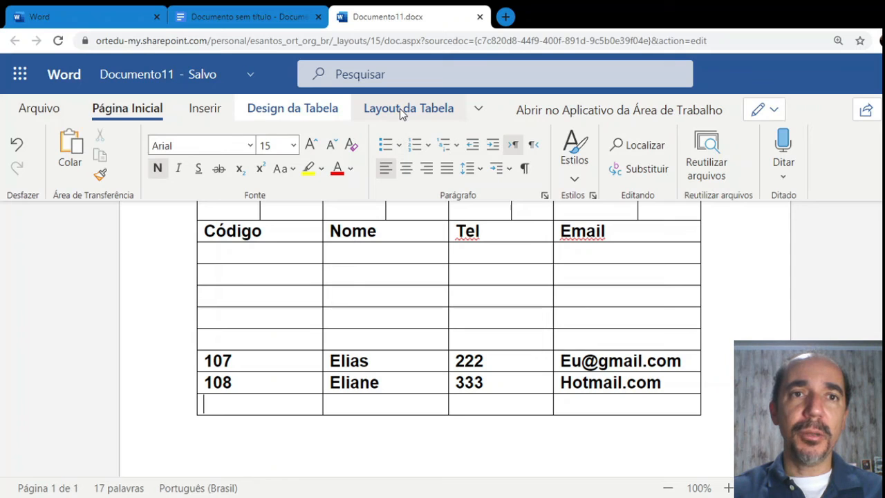
left_click(237, 15)
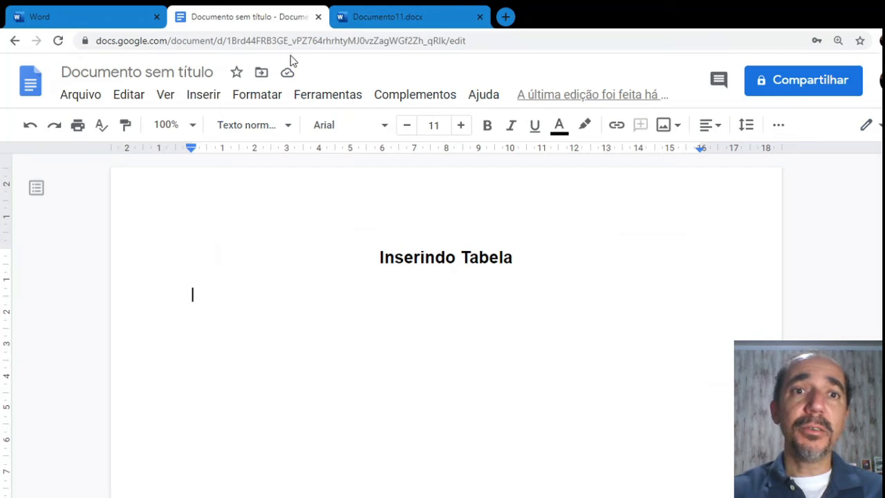
Compare Word's and Google Docs' Inserir menus, finishing with Google Docs' Inserir menu showing
left_click(369, 15)
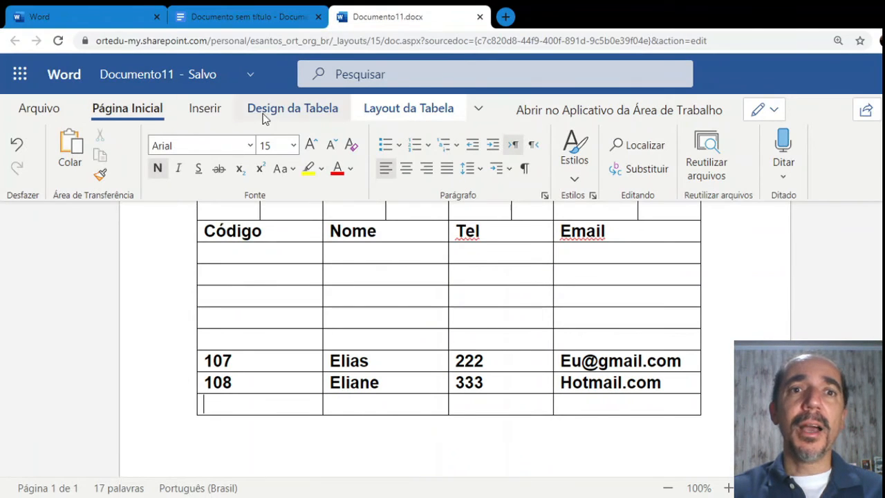
left_click(269, 14)
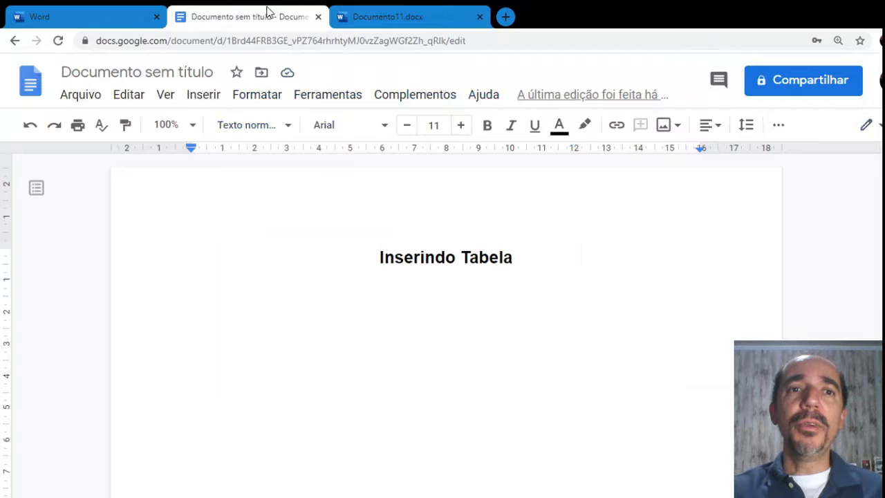
left_click(203, 100)
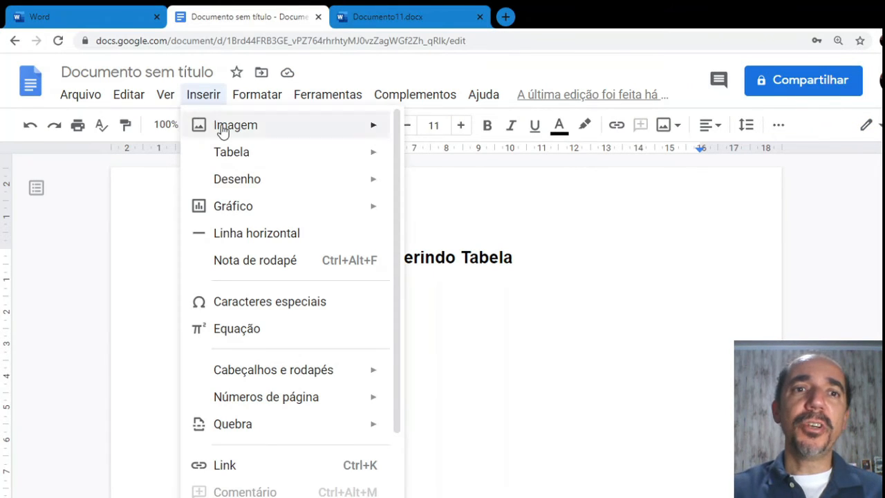
mouse_move(244, 163)
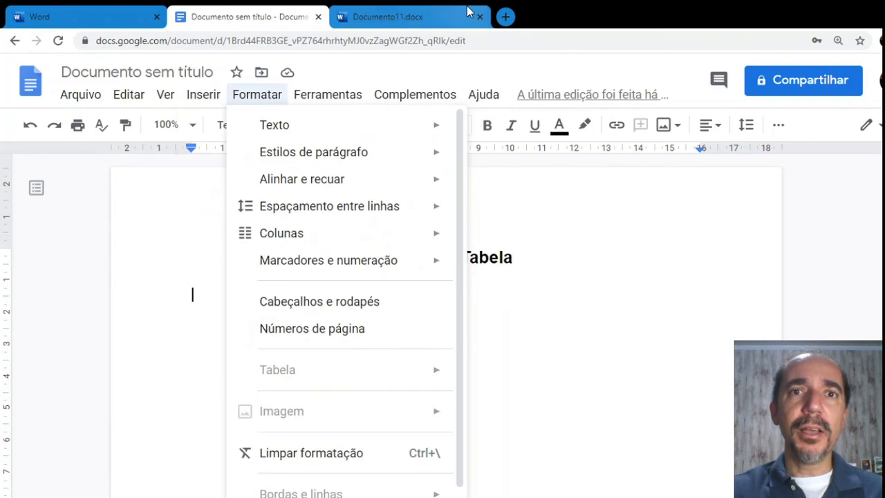
left_click(430, 15)
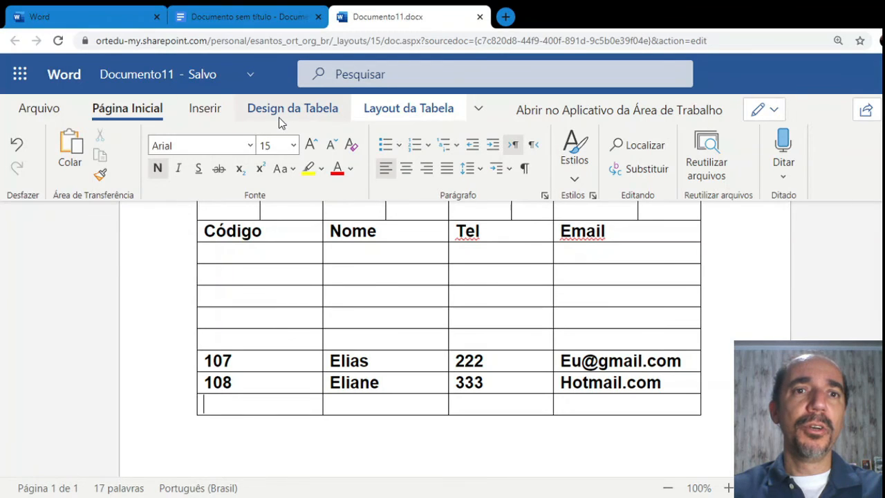
left_click(206, 110)
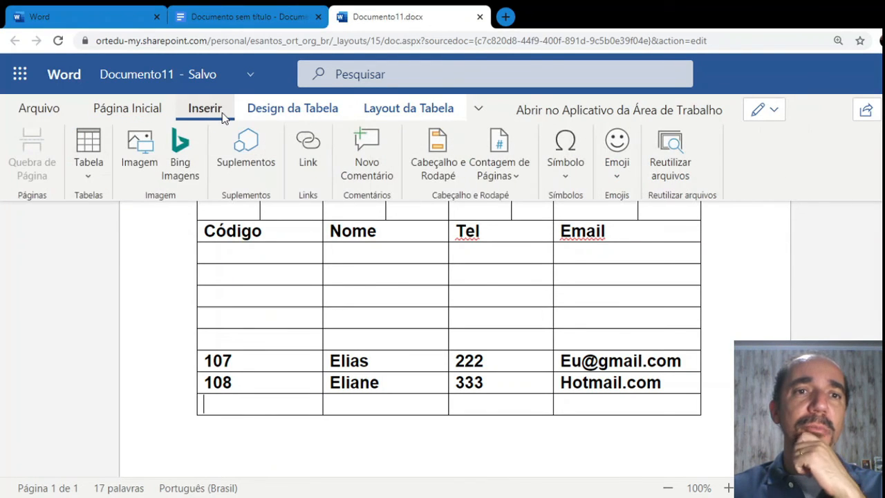
left_click(235, 18)
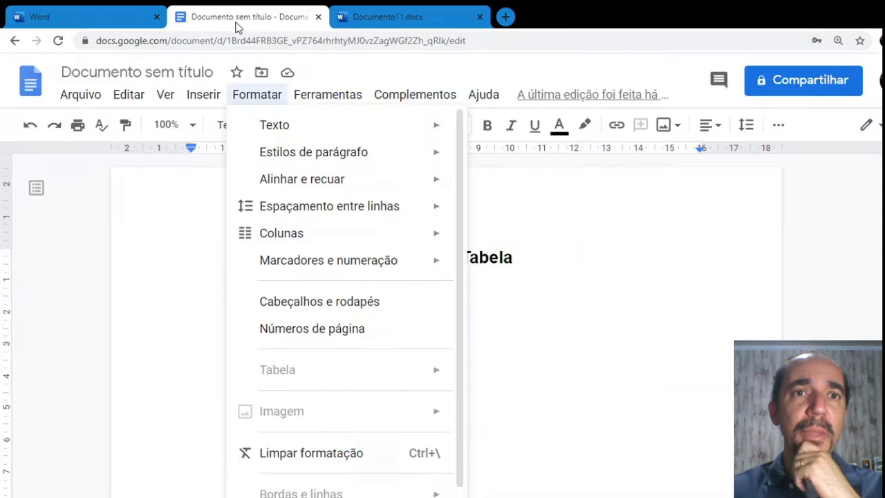
left_click(200, 99)
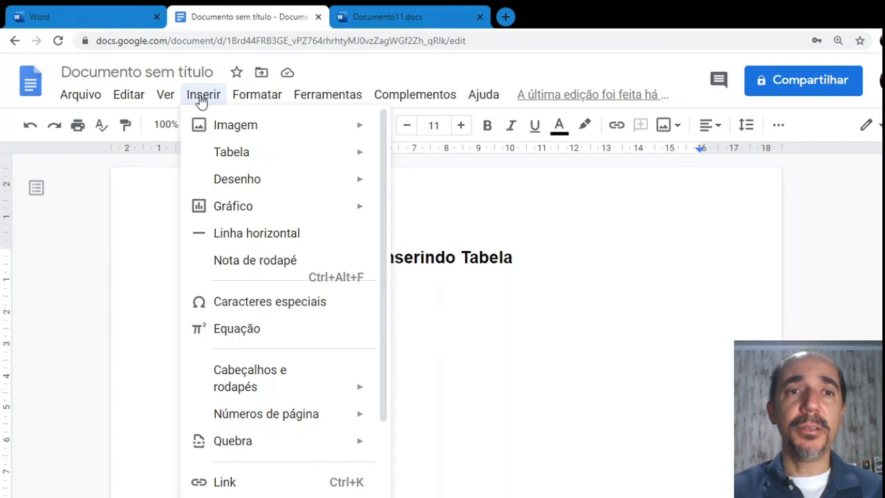
Insert a 3 x 2 table under the heading and grow it to five rows
mouse_move(235, 163)
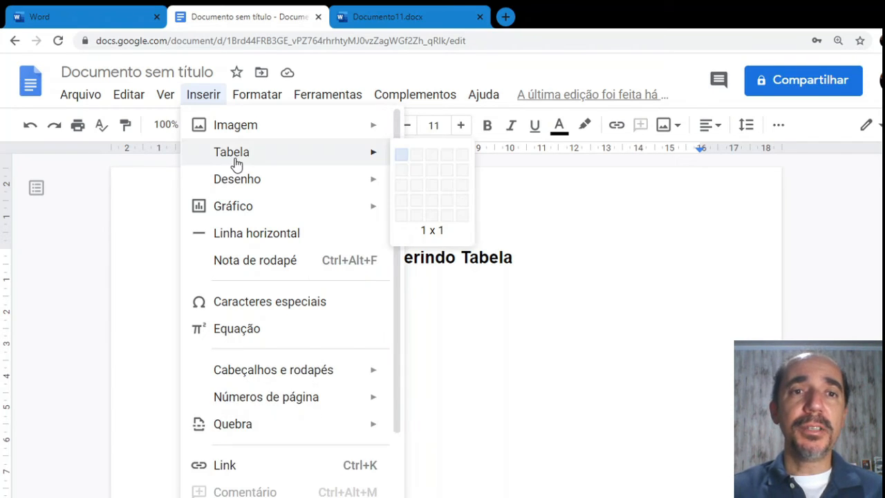
left_click(434, 170)
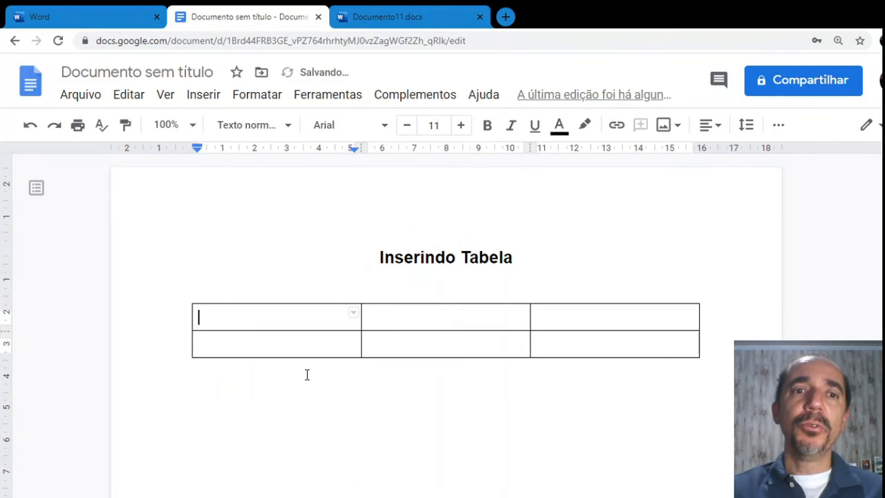
key("Tab")
key("Tab")
key("Tab")
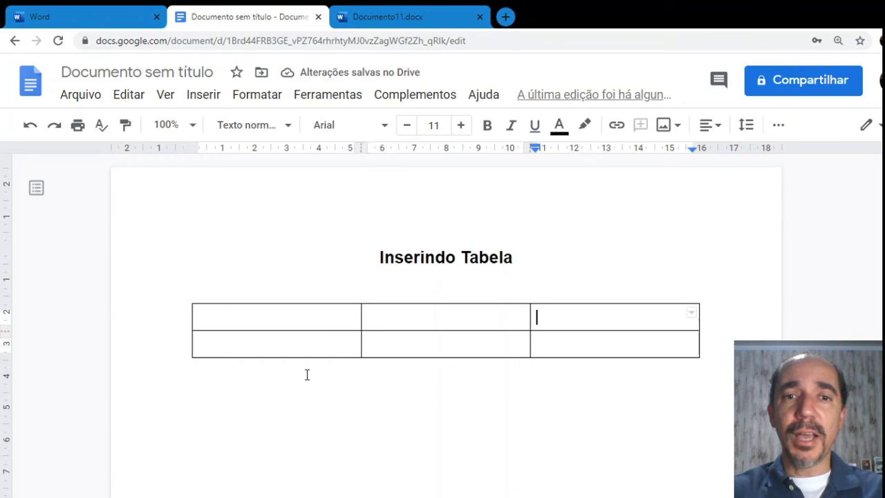
key("Tab")
key("Tab")
key("Tab")
key("Tab")
key("Tab")
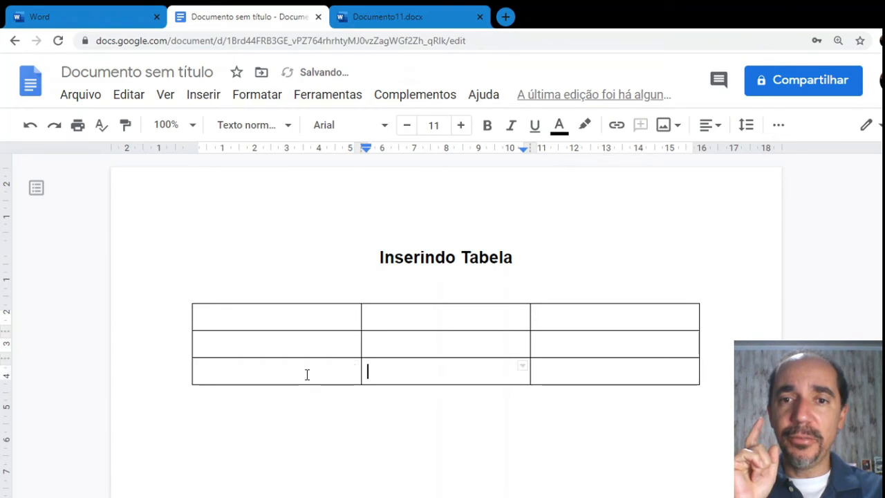
key("Tab")
key("Tab")
key("Tab")
key("Tab")
key("Tab")
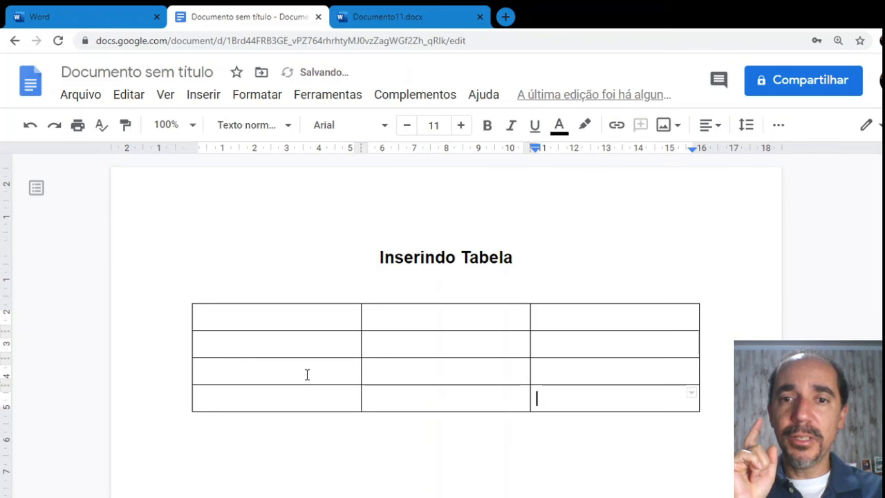
key("Tab")
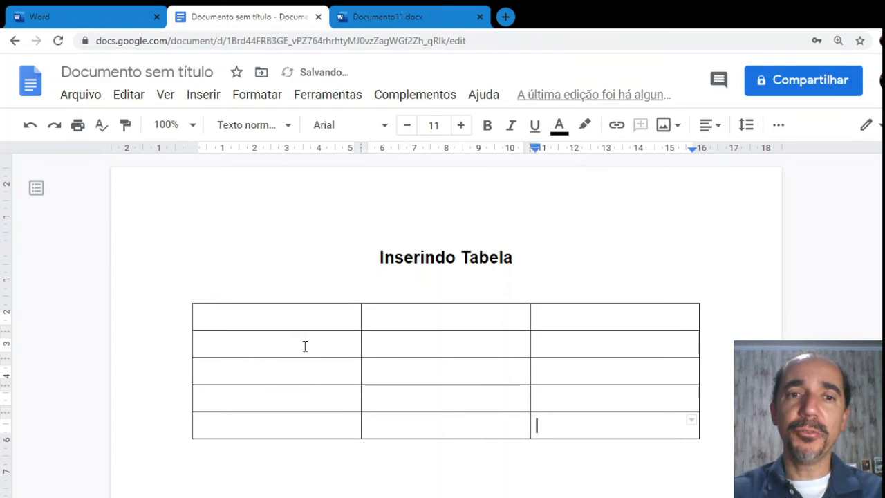
left_click_drag(304, 322, 556, 323)
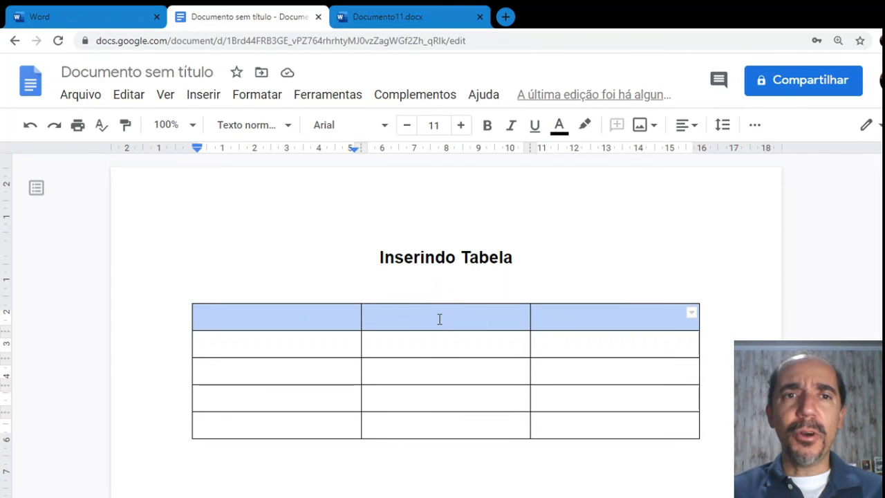
Insert a new row above the table's first row from Formatar > Tabela
left_click(257, 96)
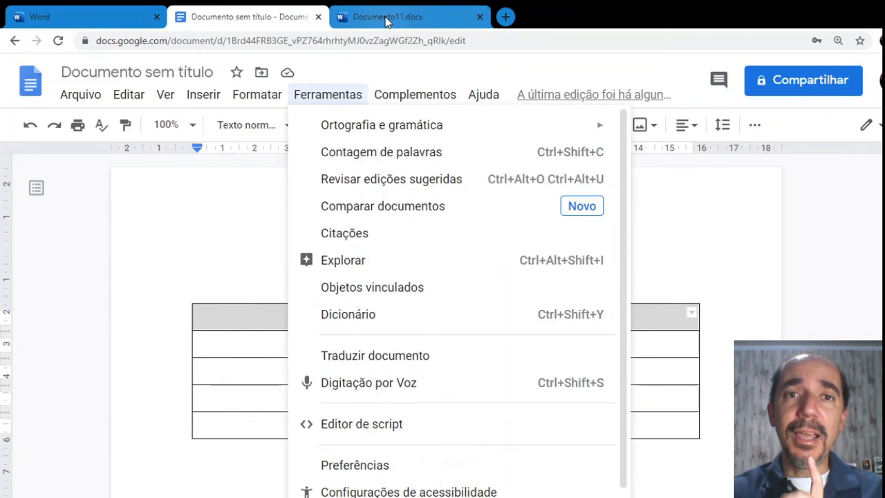
left_click(389, 18)
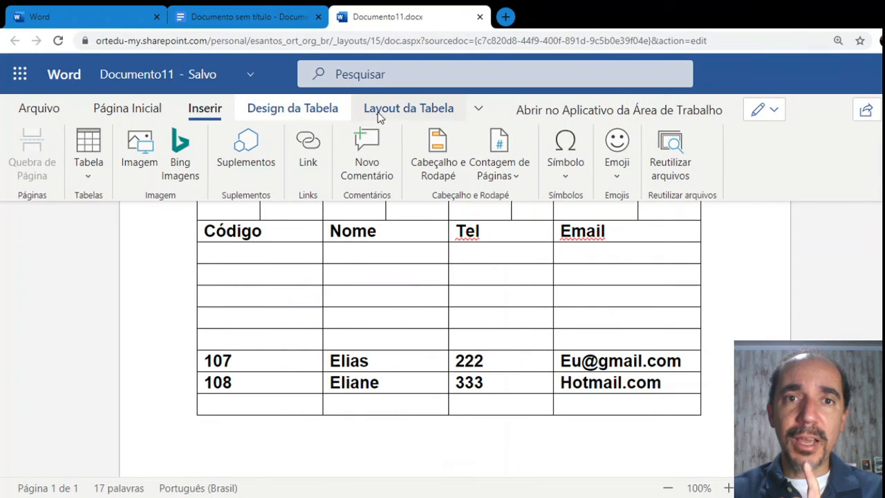
left_click(288, 14)
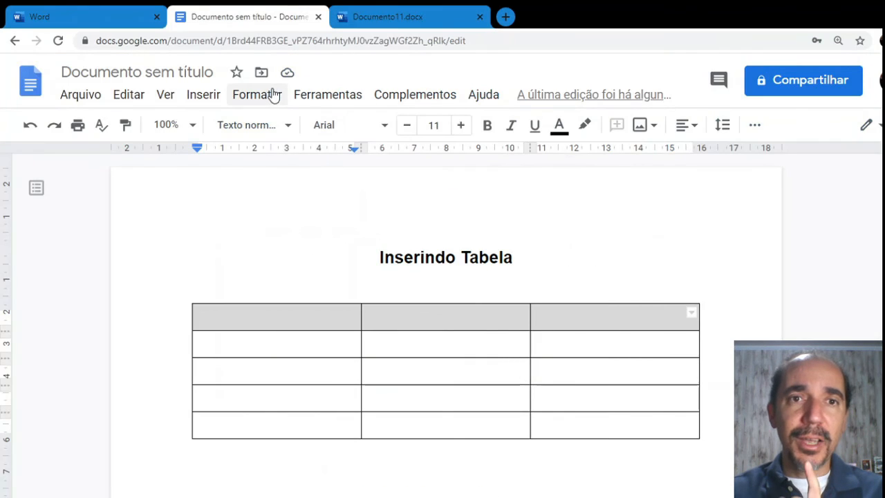
left_click(258, 97)
mouse_move(278, 382)
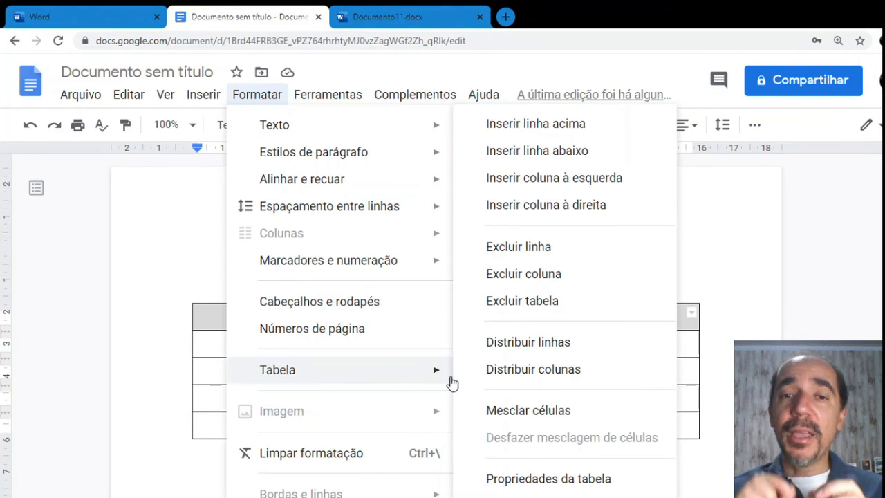
left_click(548, 131)
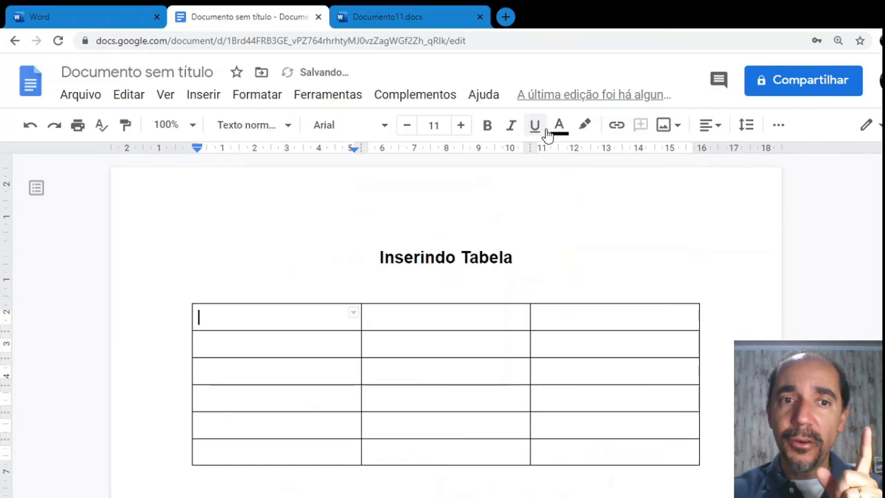
Insert a column on the left and delete it again, keeping three columns
left_click(259, 94)
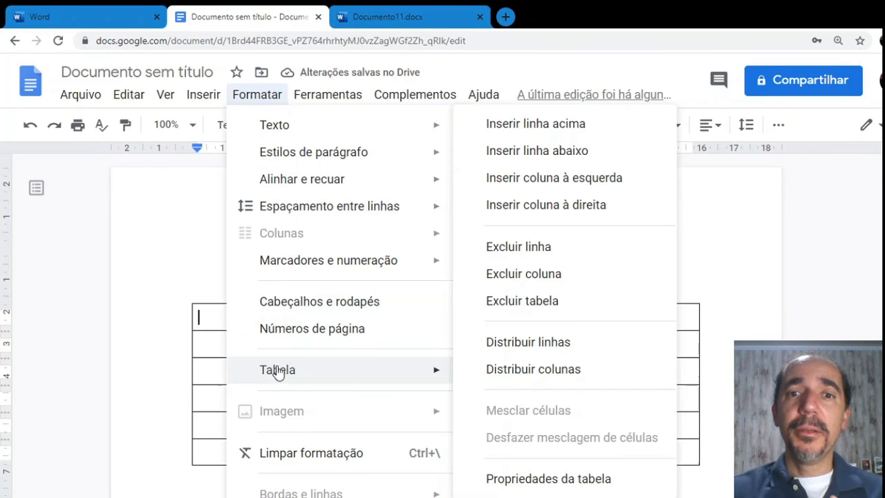
left_click(560, 181)
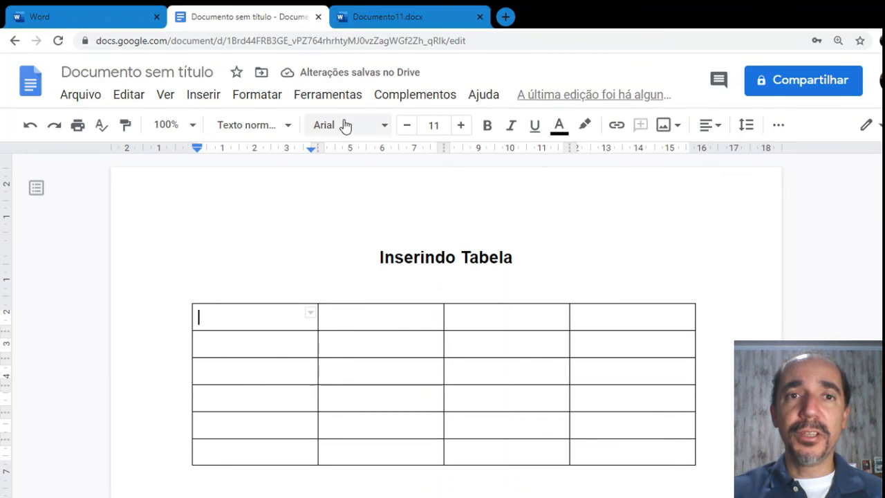
left_click(267, 101)
mouse_move(293, 379)
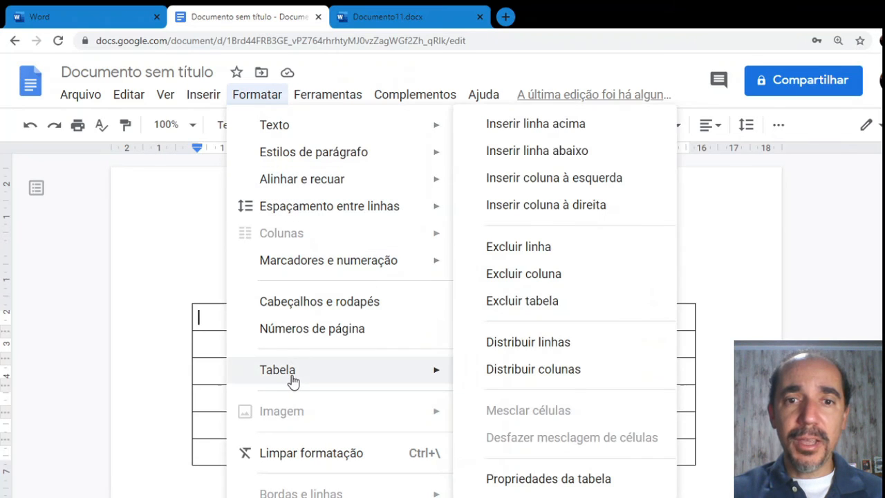
left_click(547, 277)
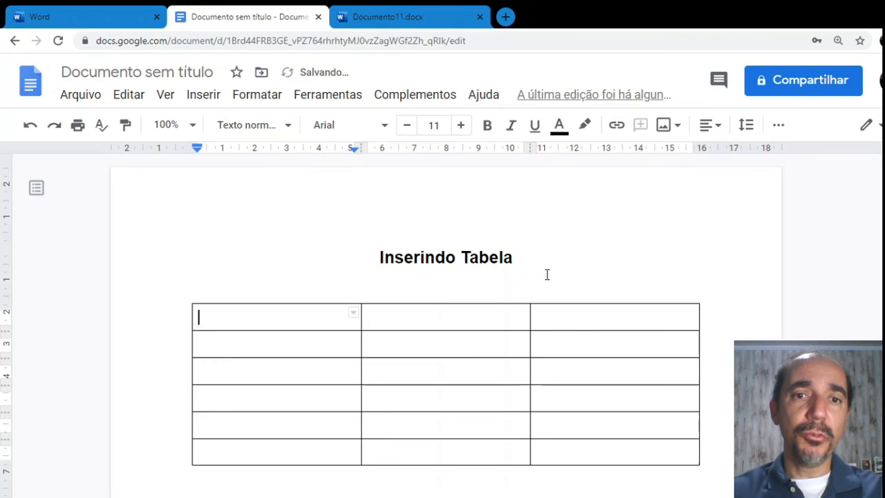
left_click(267, 95)
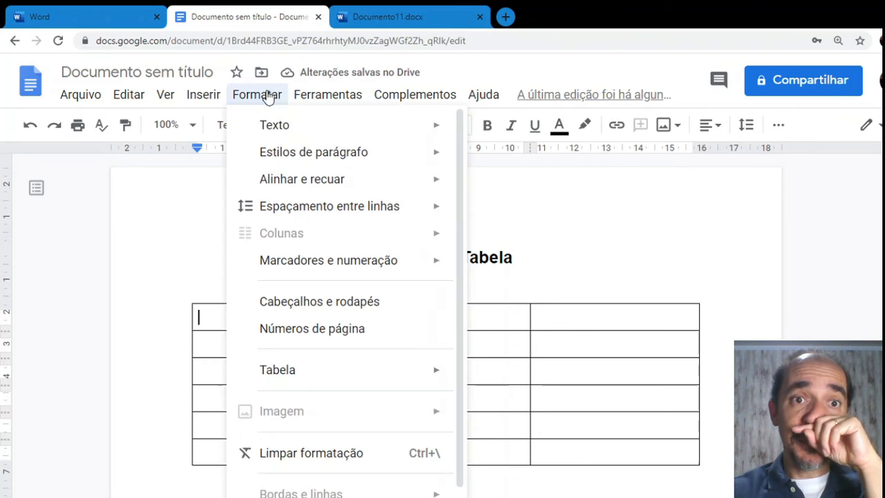
mouse_move(283, 373)
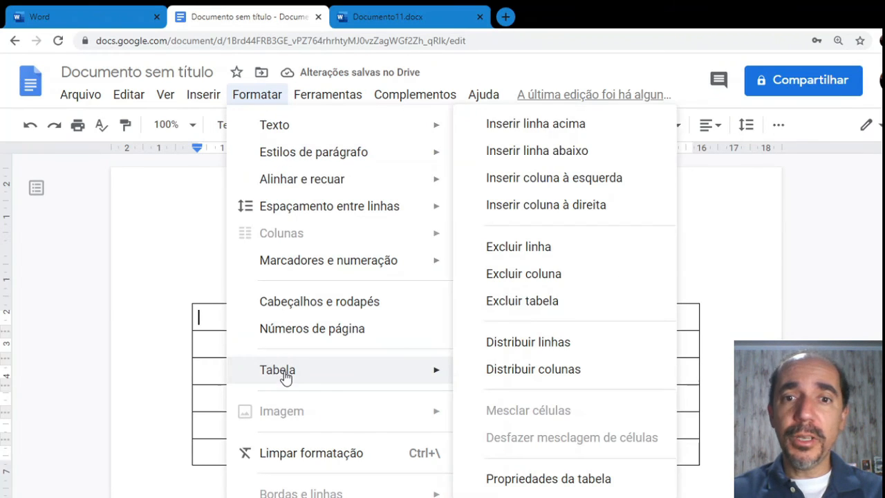
left_click(682, 270)
Merge the top row into a single cell spanning all three columns
left_click_drag(310, 319, 571, 314)
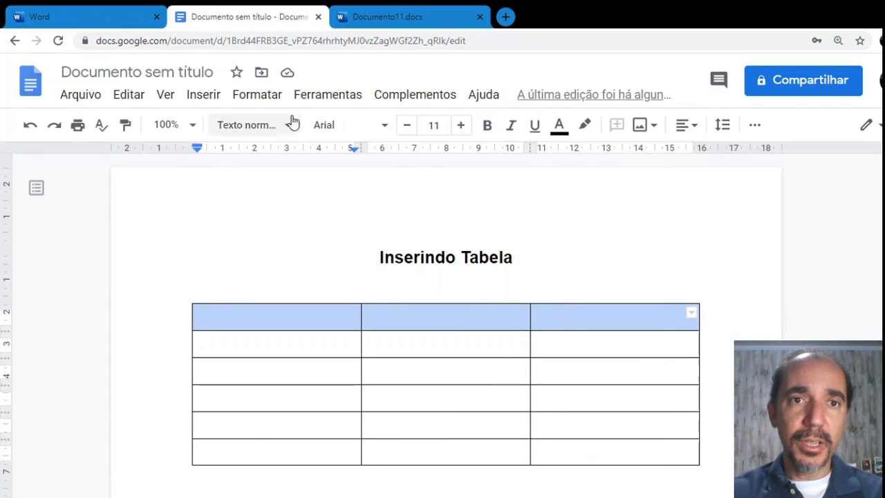
left_click(274, 101)
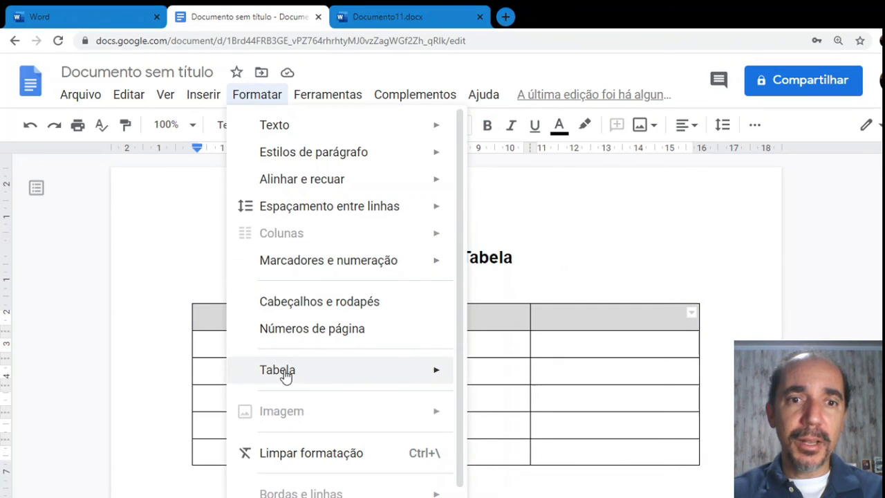
mouse_move(284, 371)
left_click(519, 410)
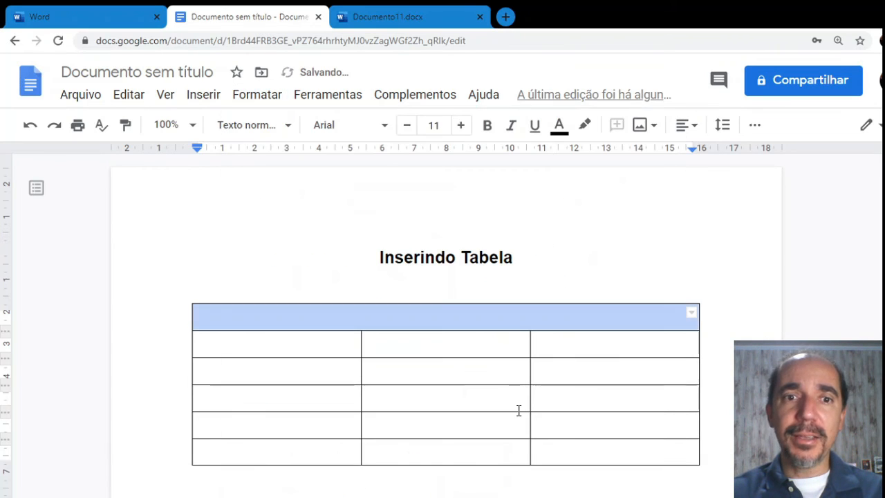
Type 'Título da Tabela' in the merged top cell and centre-align it
left_click(441, 316)
type("T")
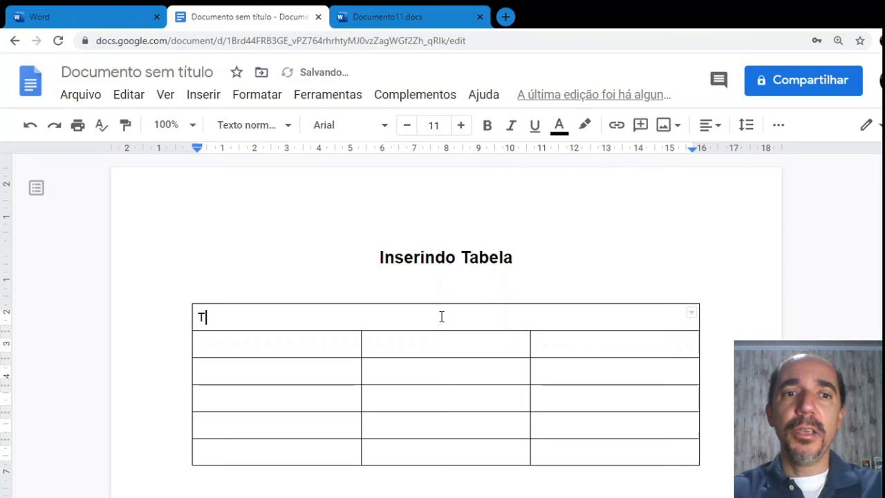
type("ítulo da Tabela")
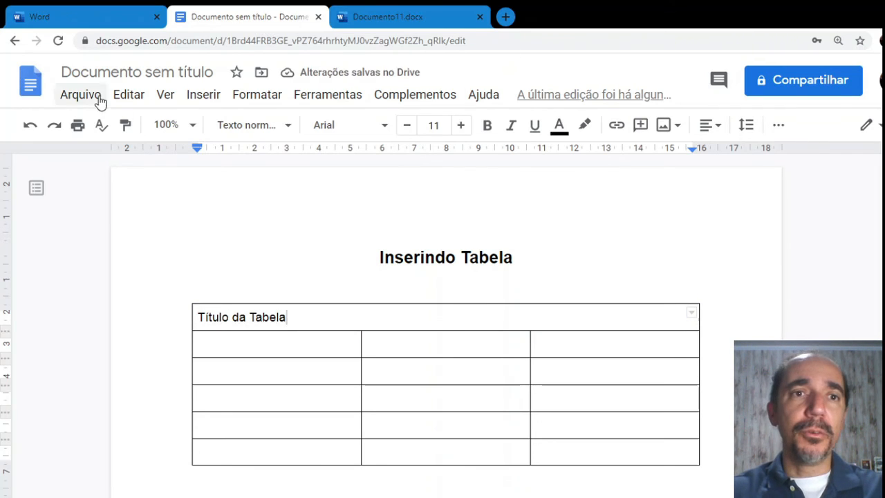
left_click(717, 126)
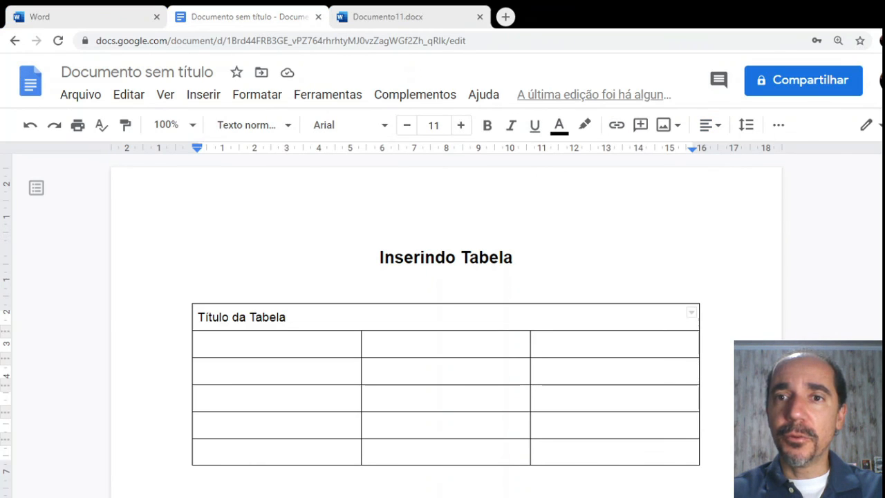
left_click(661, 289)
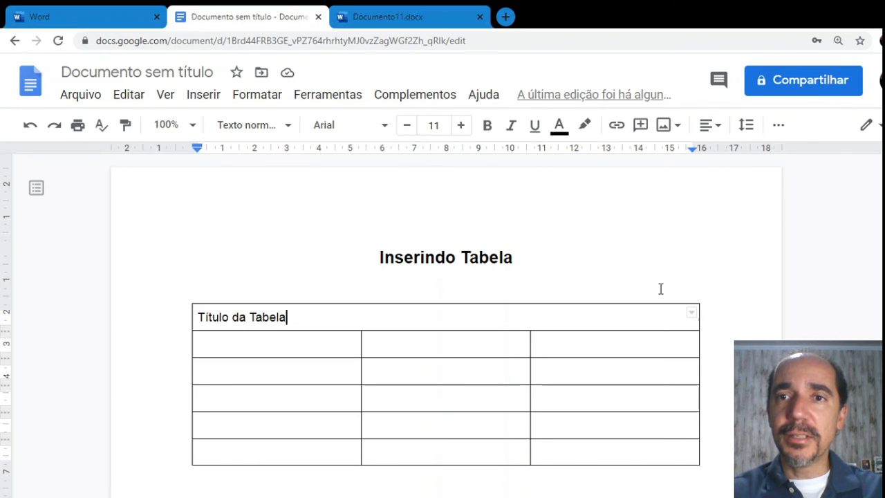
left_click(716, 127)
left_click(665, 159)
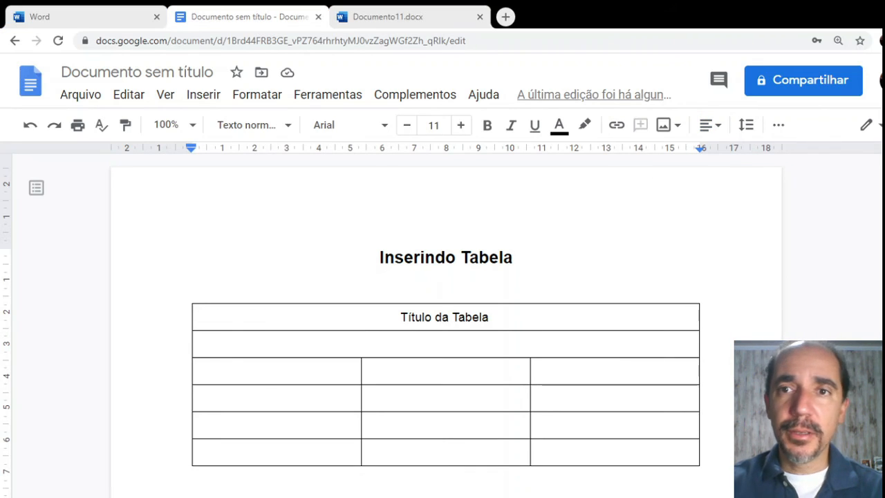
left_click_drag(414, 318, 571, 446)
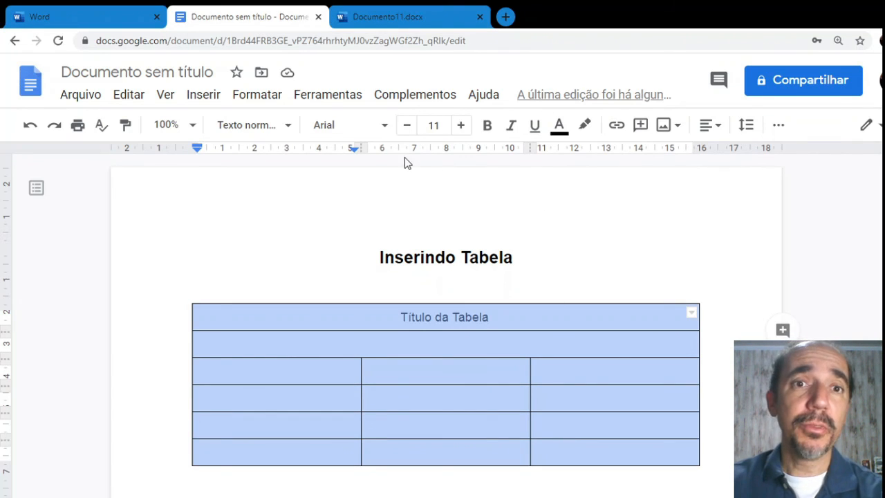
left_click(323, 97)
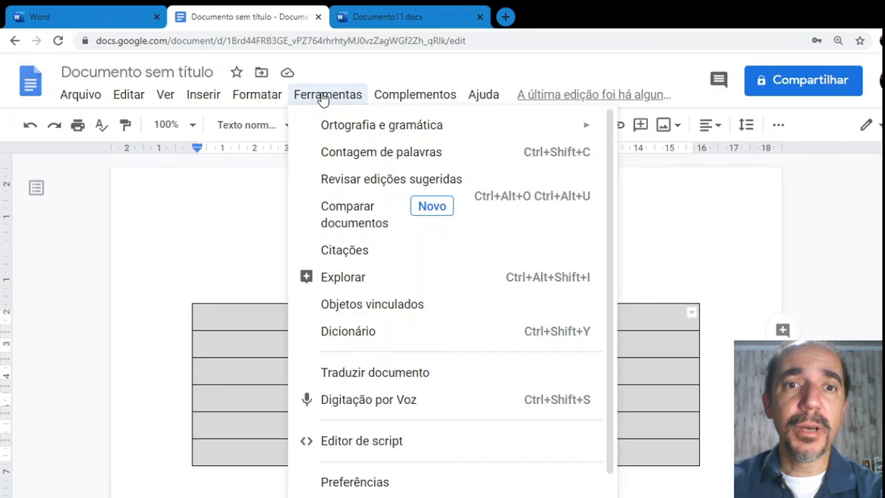
left_click(407, 97)
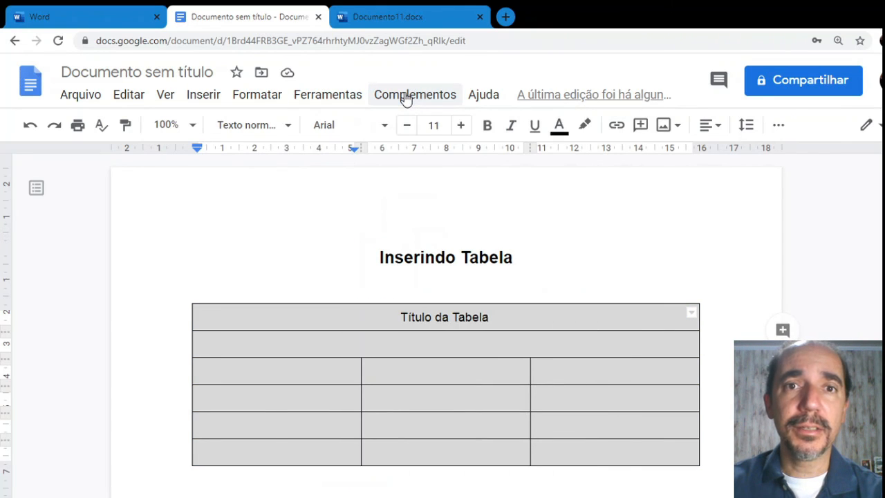
left_click(406, 97)
left_click(345, 99)
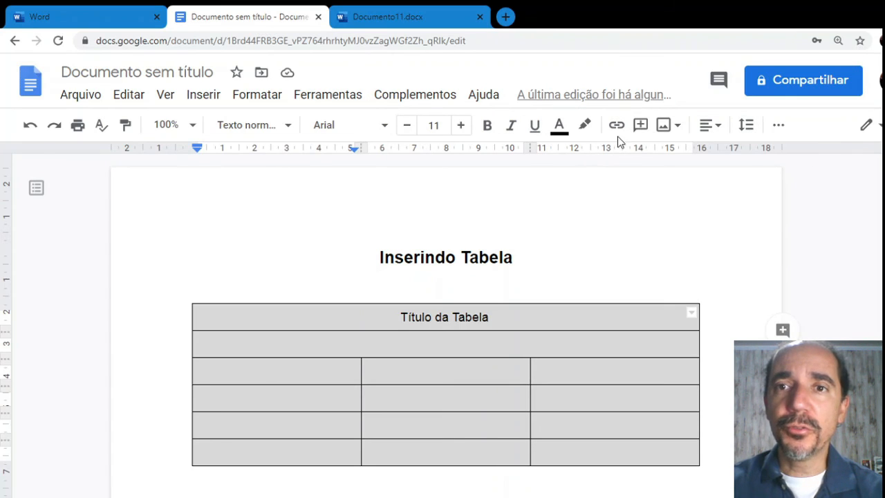
left_click(780, 128)
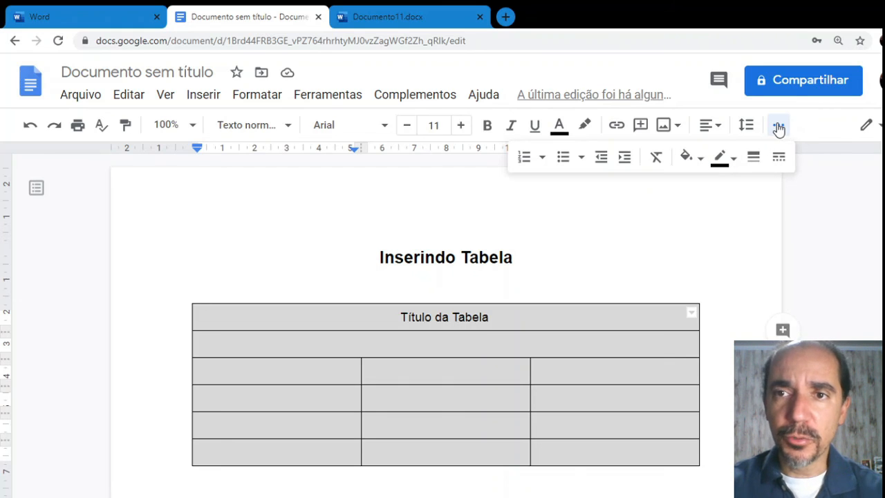
left_click(778, 129)
left_click(778, 129)
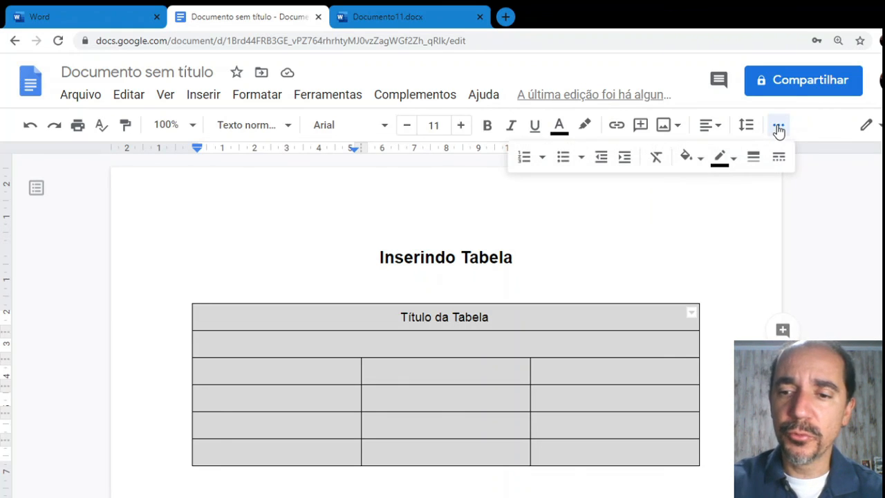
key("ctrl+minus")
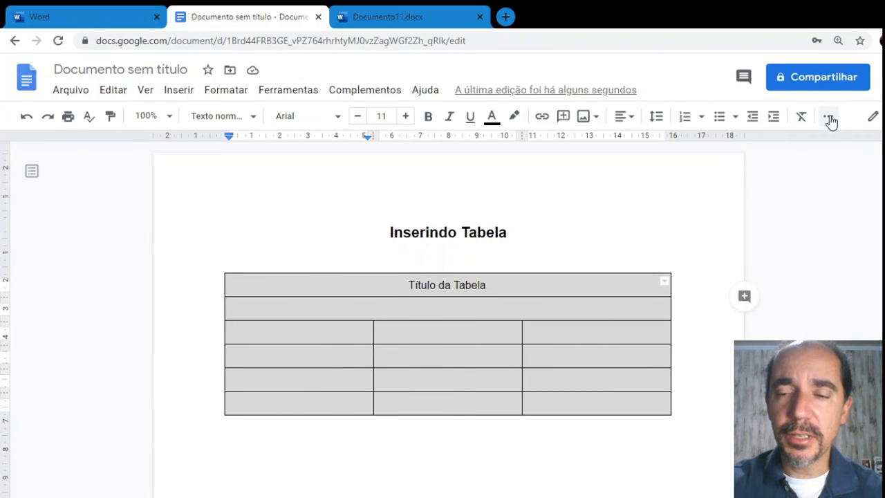
key("ctrl+minus")
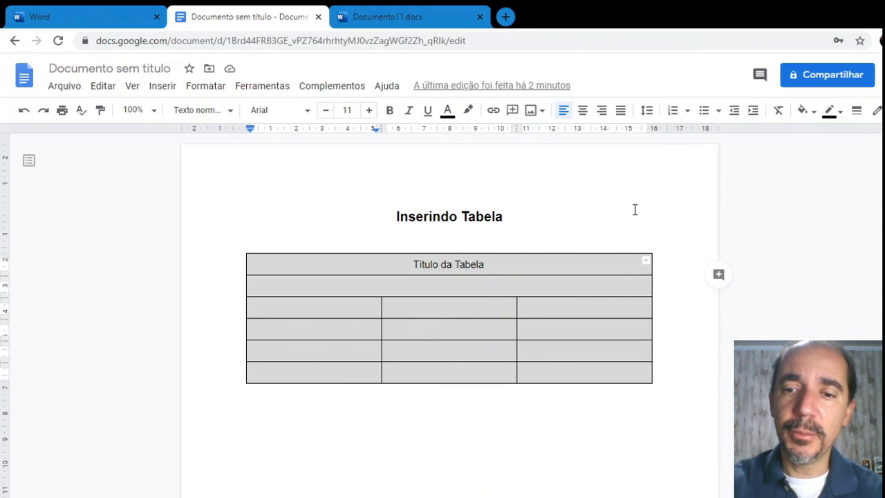
key("ctrl+plus")
key("ctrl+plus")
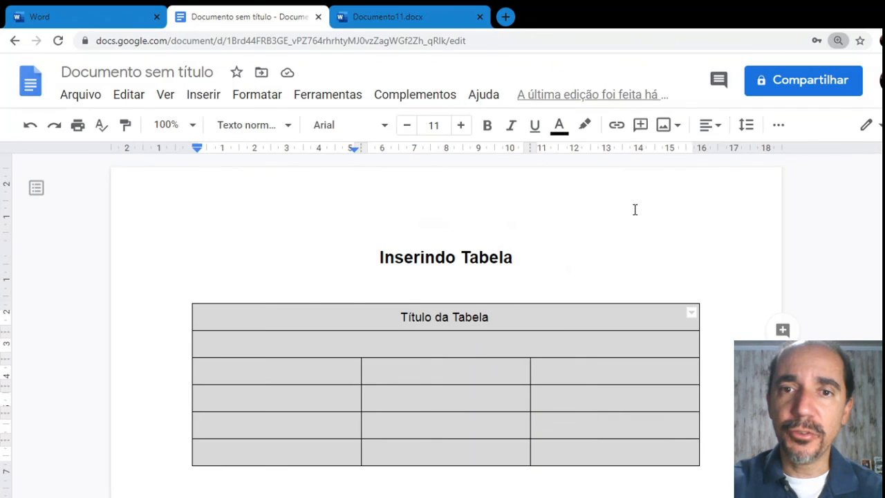
Set the table's border colour to black, after briefly trying red
left_click(784, 131)
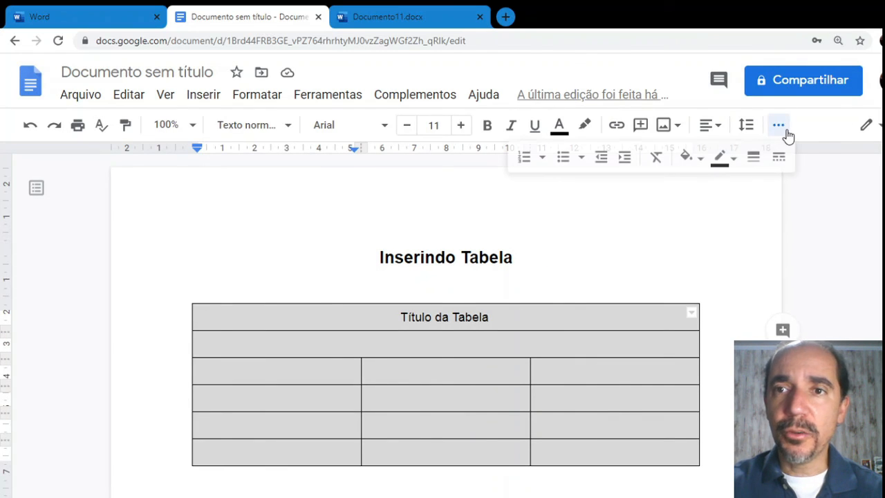
left_click(732, 161)
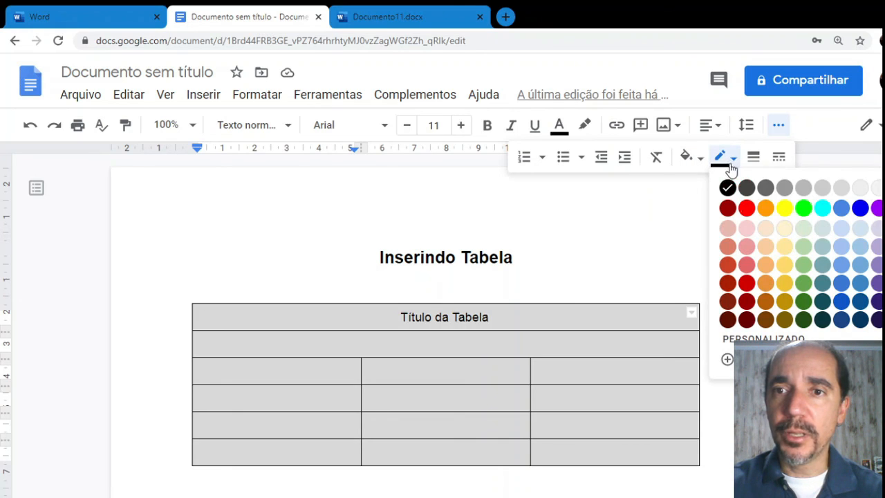
left_click(746, 209)
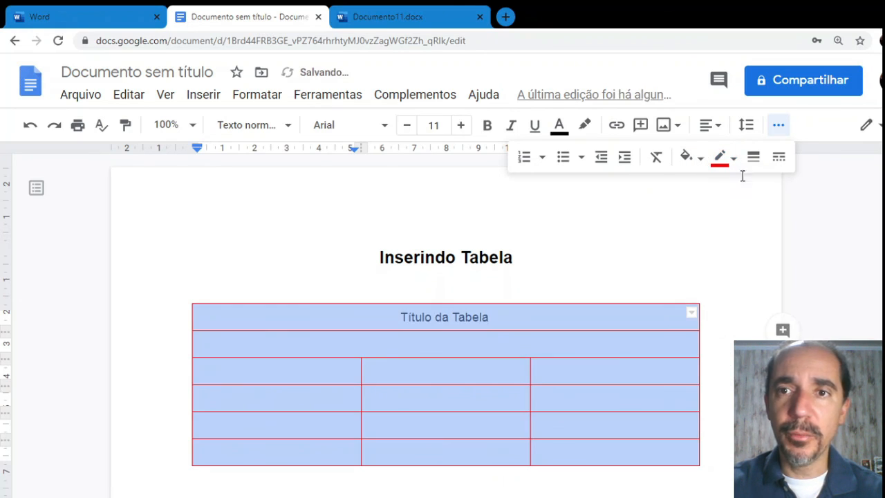
left_click(722, 159)
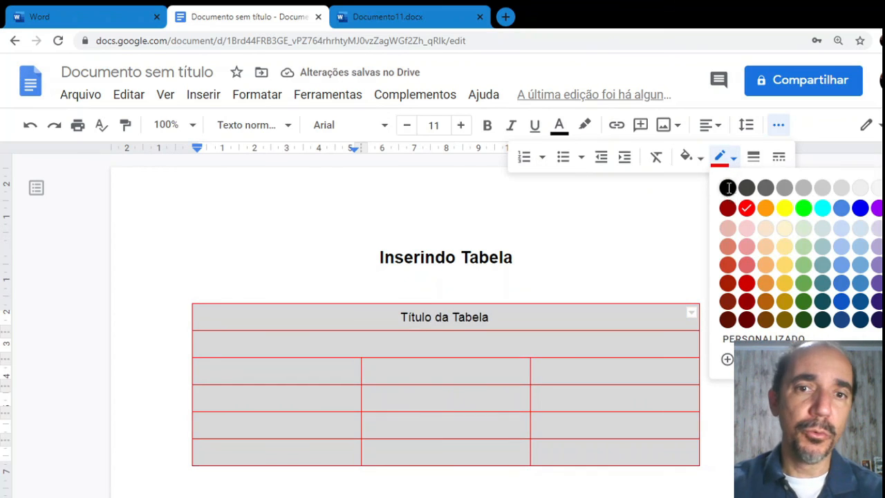
left_click(728, 188)
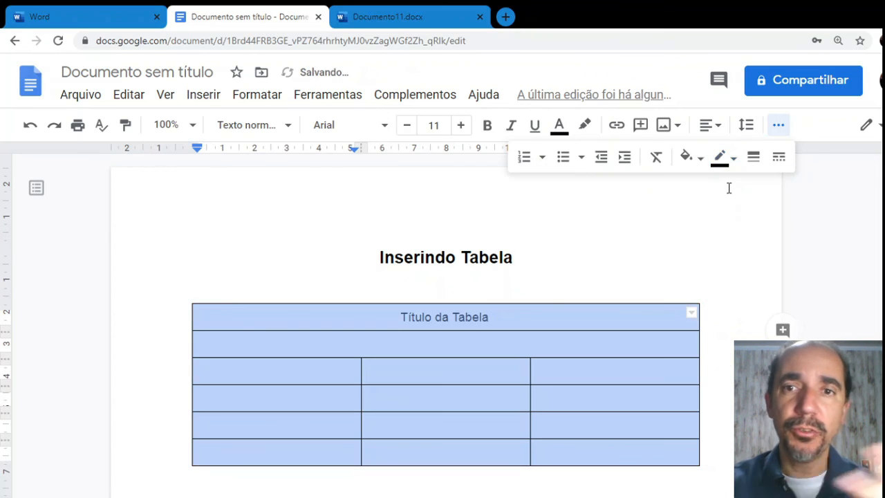
Make the table borders dashed lines 0.5 pt thick
left_click(754, 159)
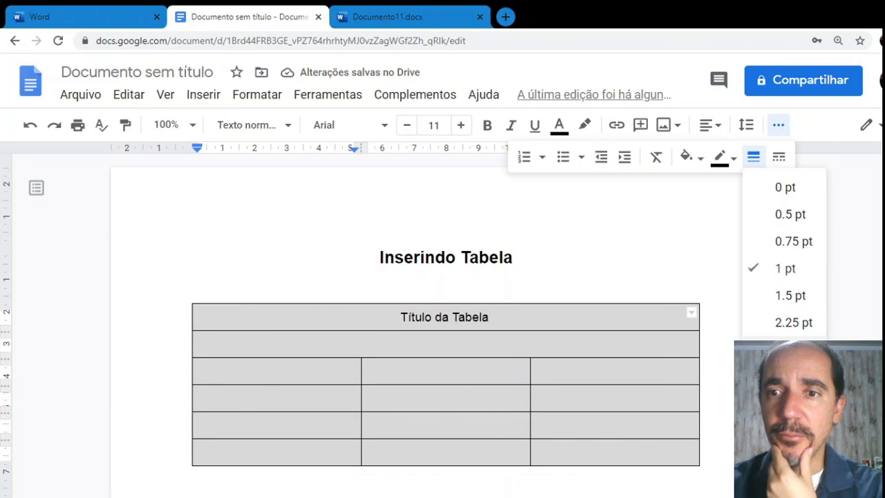
left_click(793, 322)
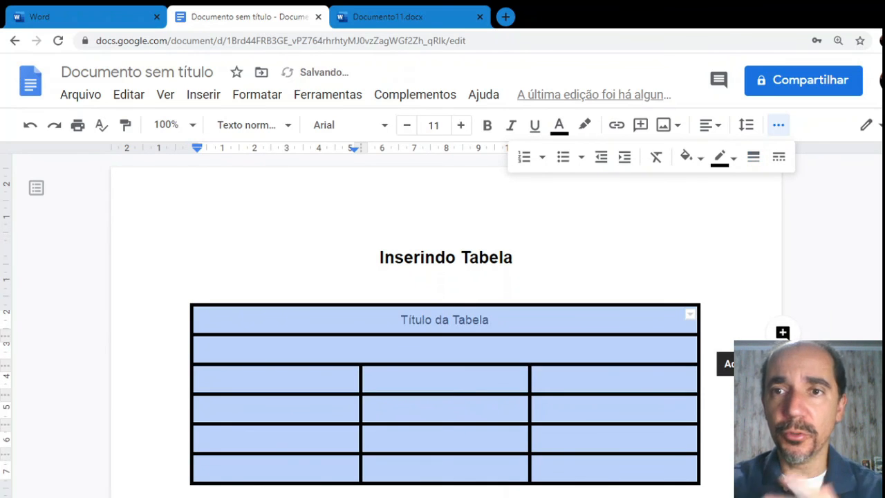
left_click(779, 158)
left_click(809, 220)
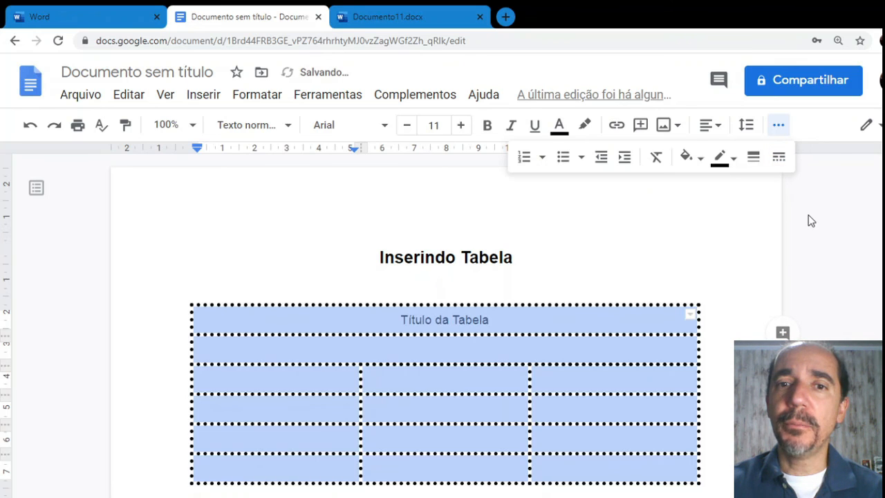
left_click(779, 169)
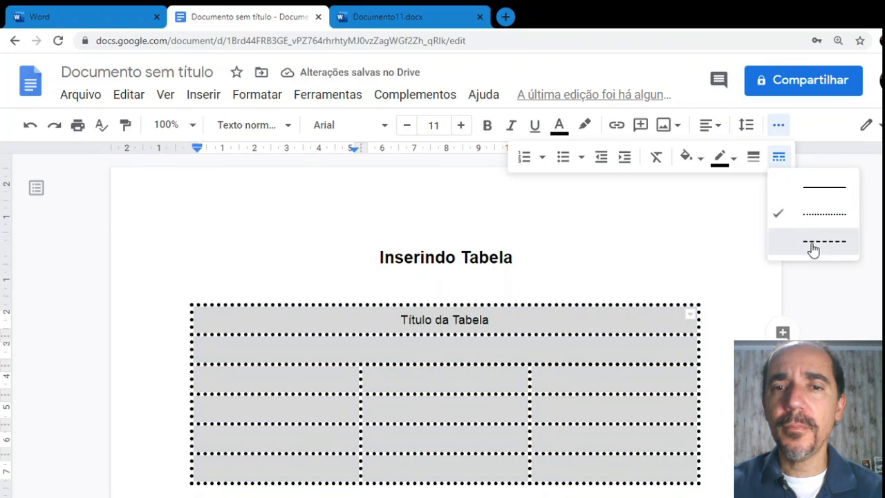
left_click(812, 247)
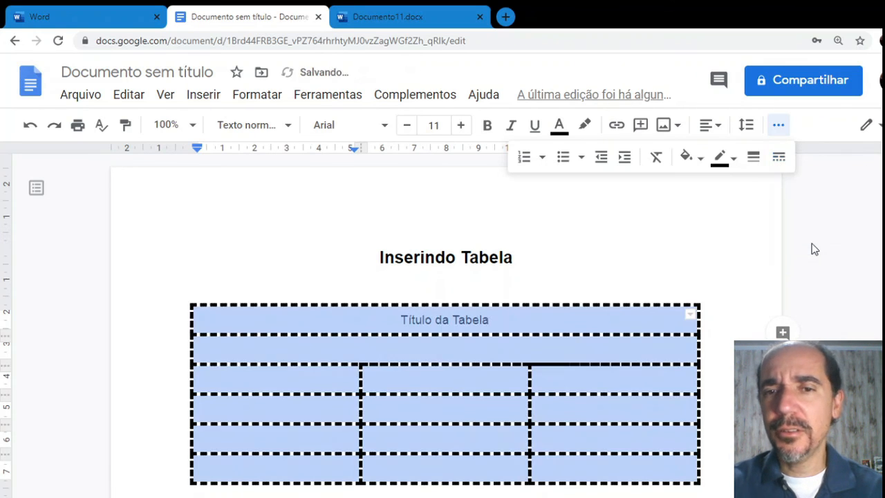
left_click(753, 157)
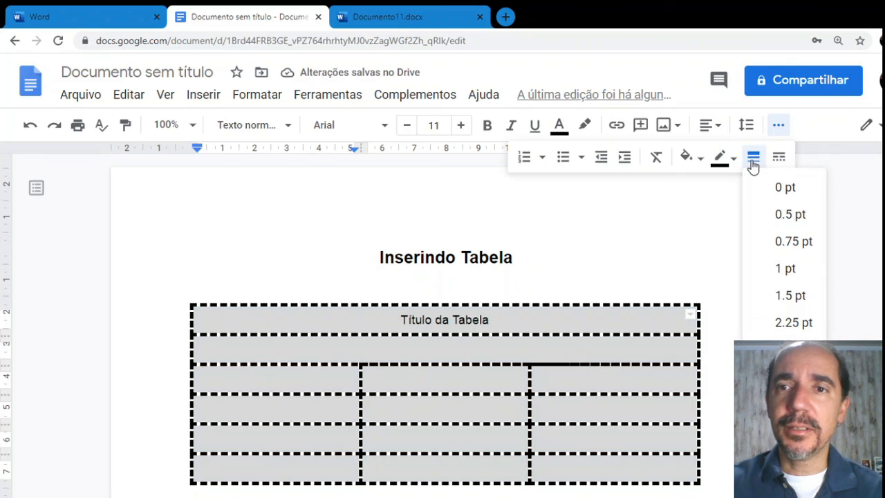
left_click(777, 219)
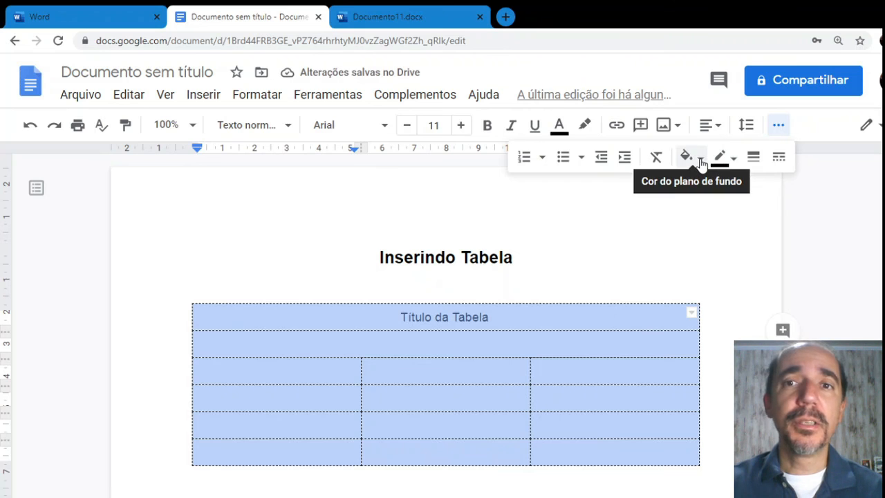
Try a grey background on the whole table, then undo it
left_click(693, 158)
left_click(747, 212)
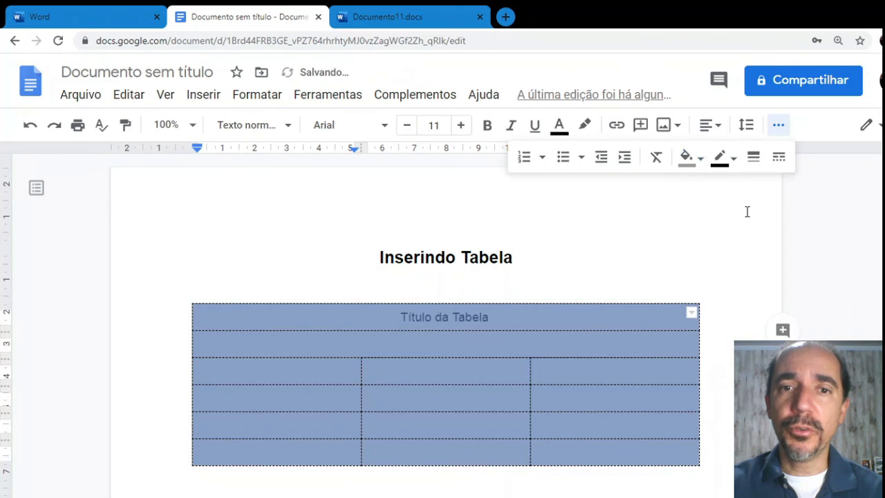
left_click(747, 212)
key("ctrl+z")
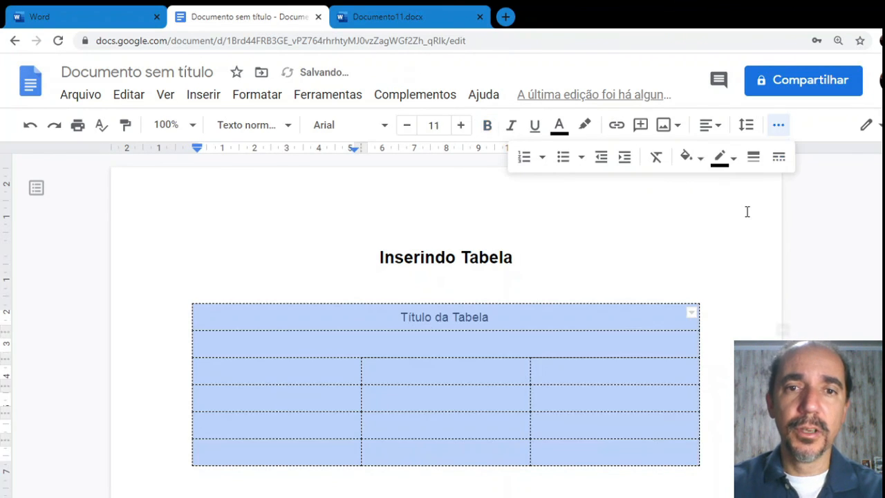
Fill the 'Título da Tabela' header cell with orange
left_click(560, 322)
triple_click(559, 320)
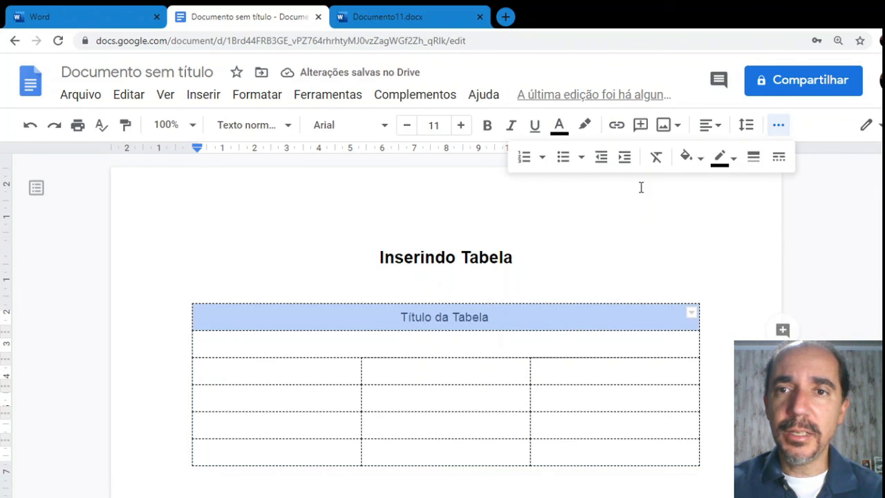
left_click(694, 168)
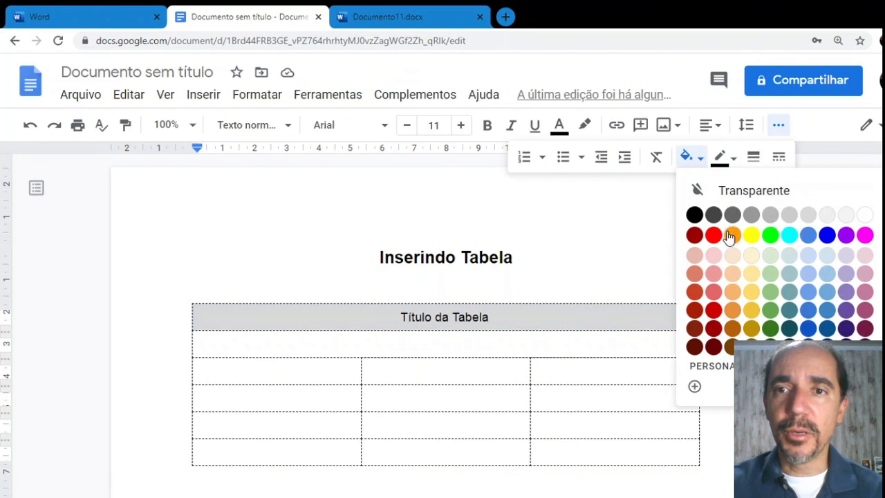
left_click(730, 232)
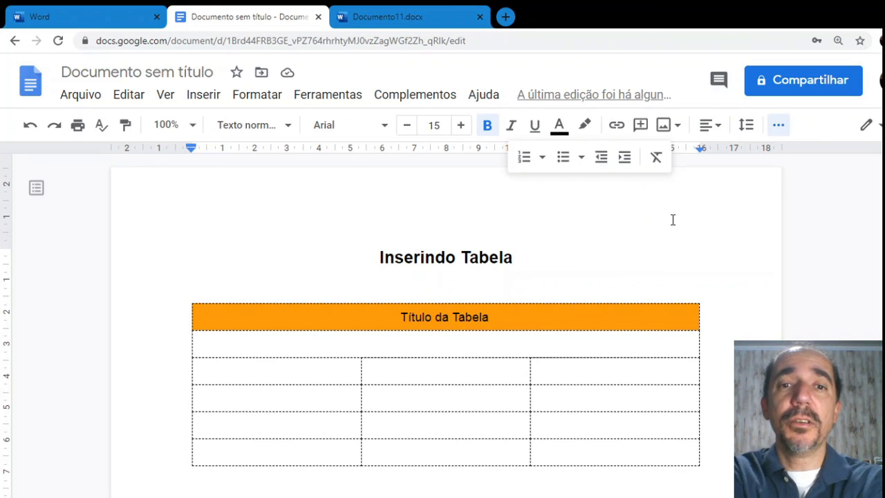
Append two empty three-column rows below the table's last row, then leave the table
left_click(315, 377)
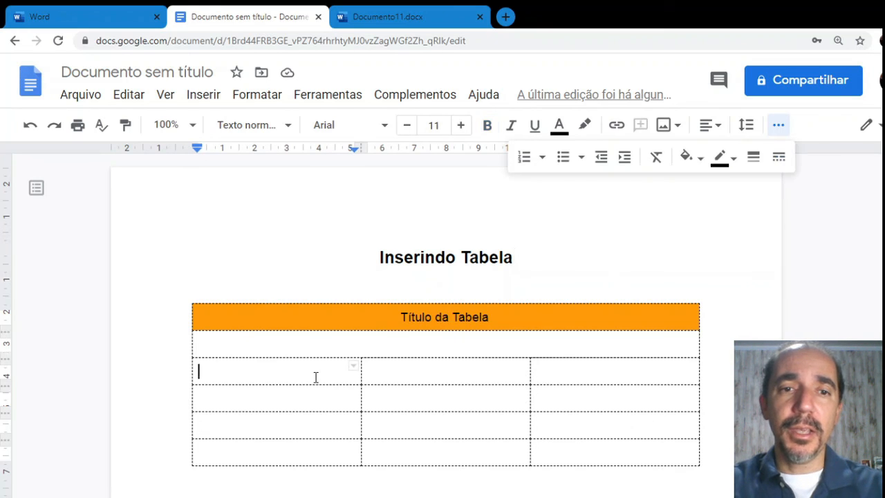
left_click(331, 452)
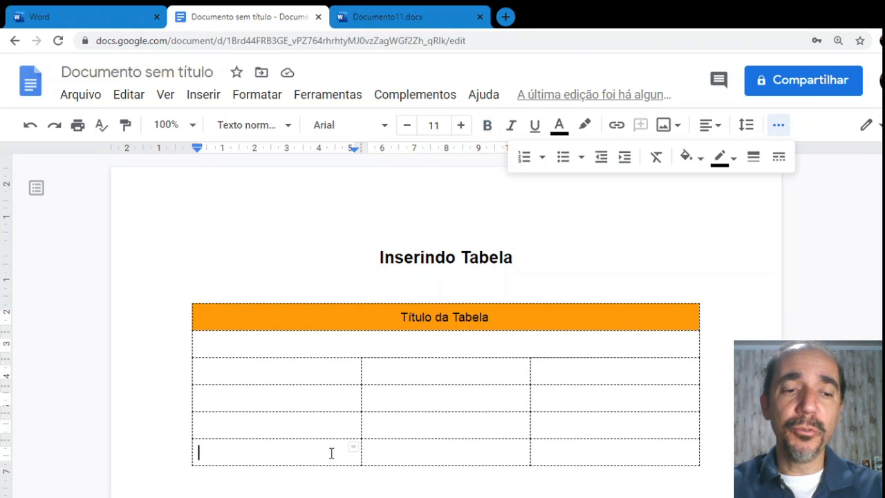
key("Tab")
key("Tab")
key("Tab")
key("Tab")
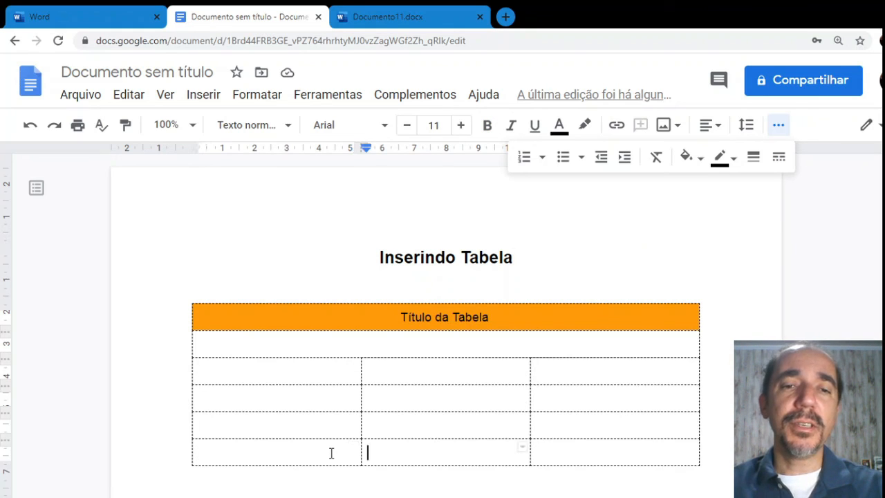
key("Tab")
key("Tab")
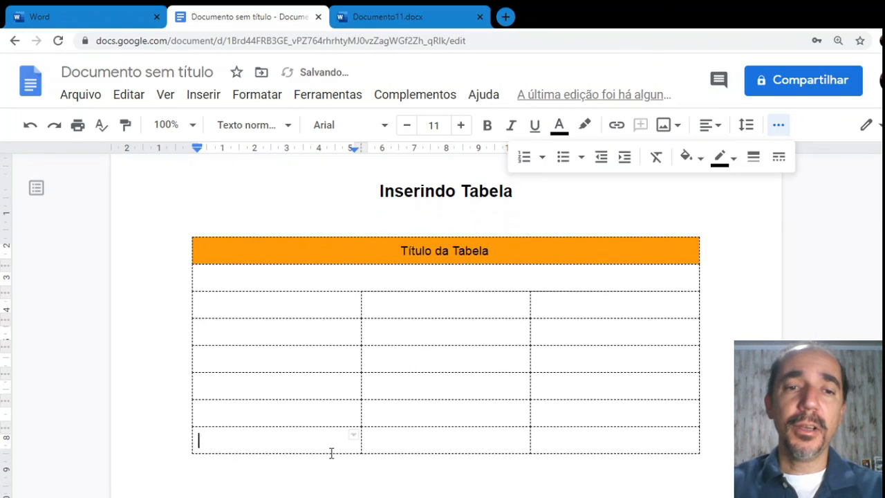
left_click(331, 480)
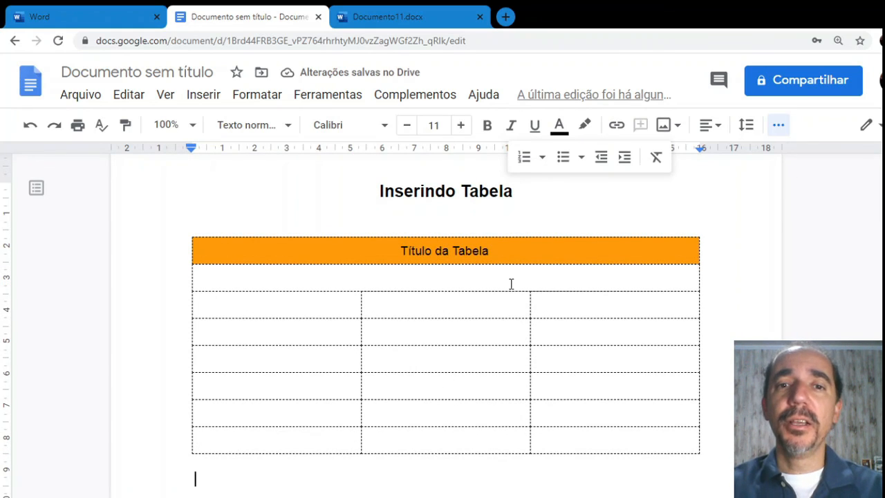